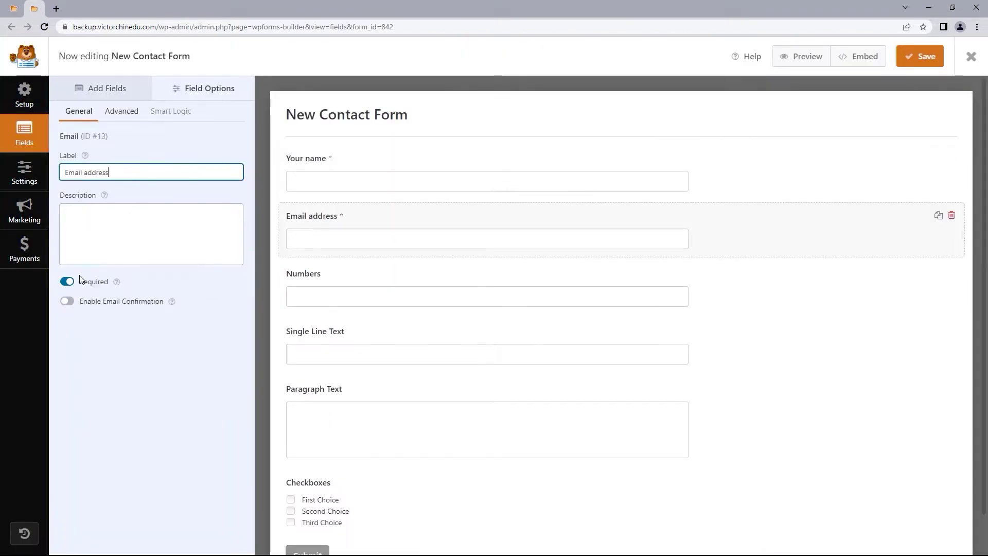
# Step: Label the Numbers, Single Line Text and Paragraph Text fields "(Optional)", "Subject" and "Your message", and select the Checkboxes field's label for editing
pyautogui.click(487, 296)
pyautogui.write('(Optional)')
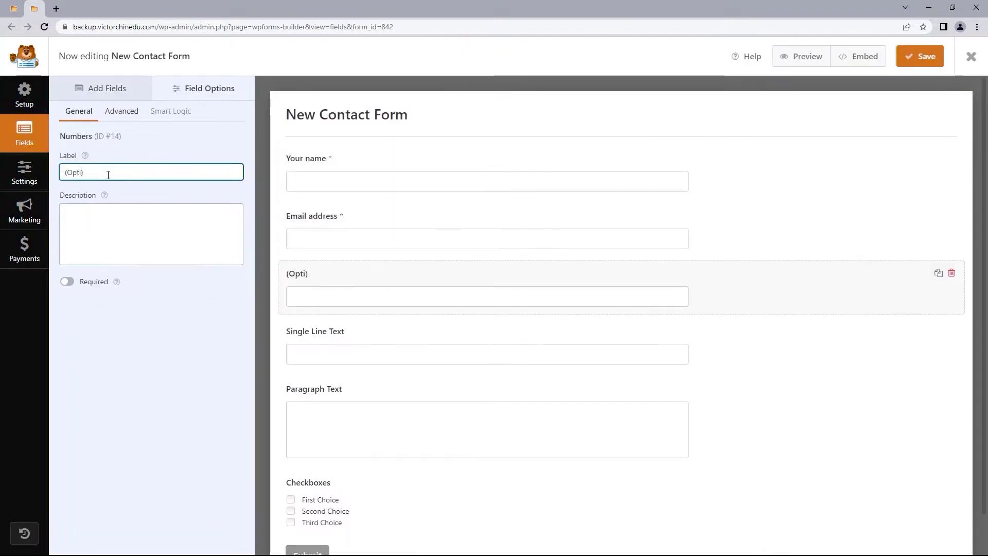
pyautogui.click(487, 354)
pyautogui.write('Subject')
pyautogui.click(487, 430)
pyautogui.write('Your message')
pyautogui.click(486, 505)
pyautogui.tripleClick(138, 174)
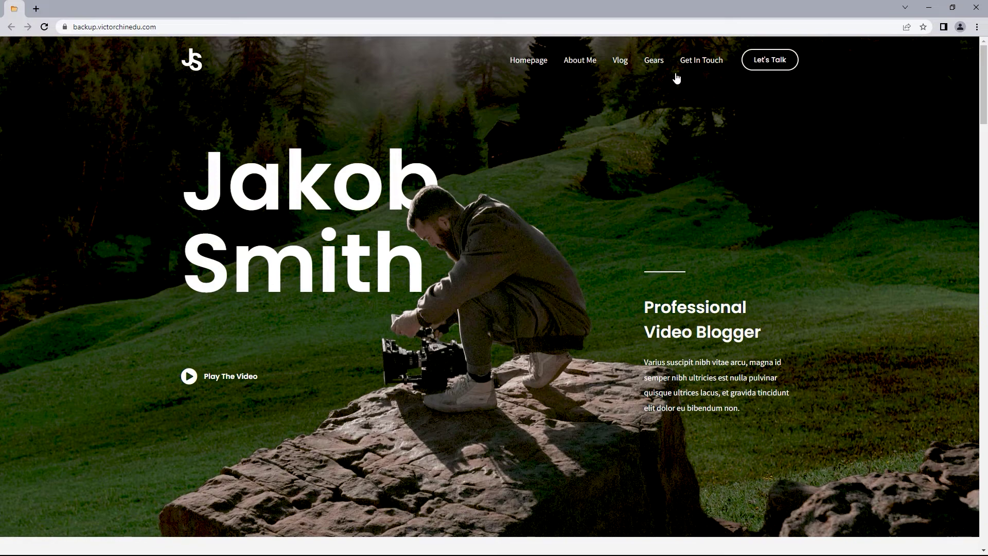
# Step: Go to the Get In Touch section of the live website
pyautogui.click(696, 62)
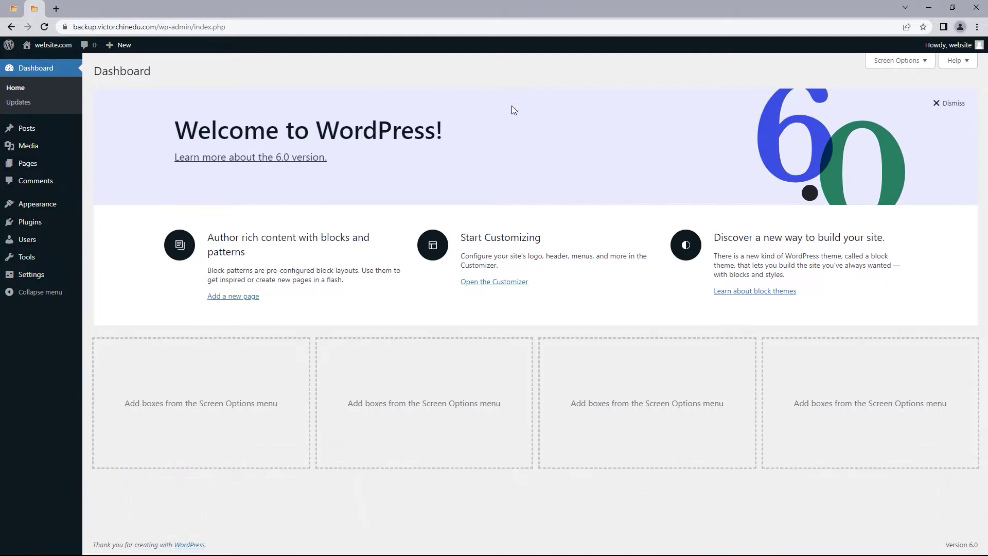
# Step: Search the WordPress plugin directory for "WPForms" and install Contact Form by WPForms
pyautogui.moveTo(71, 232)
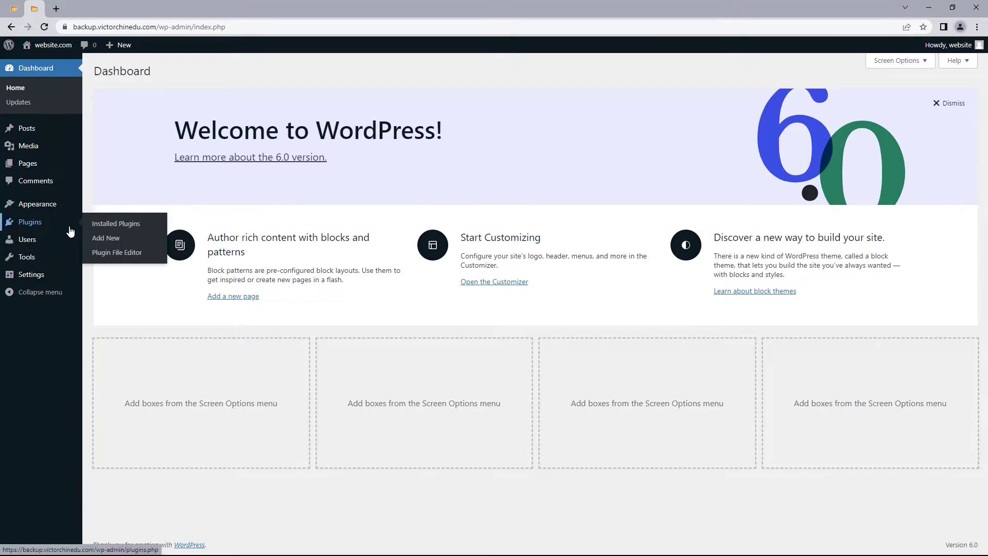
pyautogui.click(97, 239)
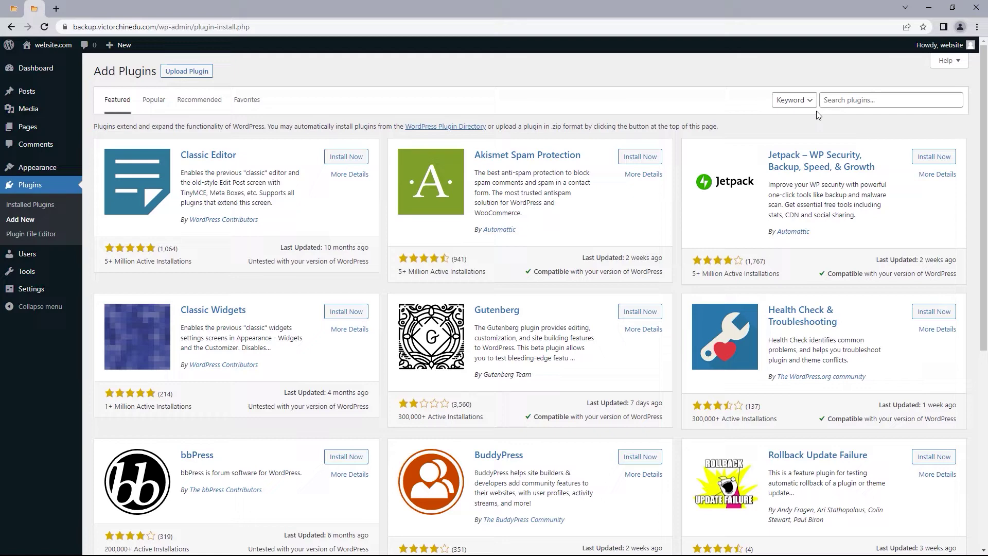
pyautogui.click(837, 101)
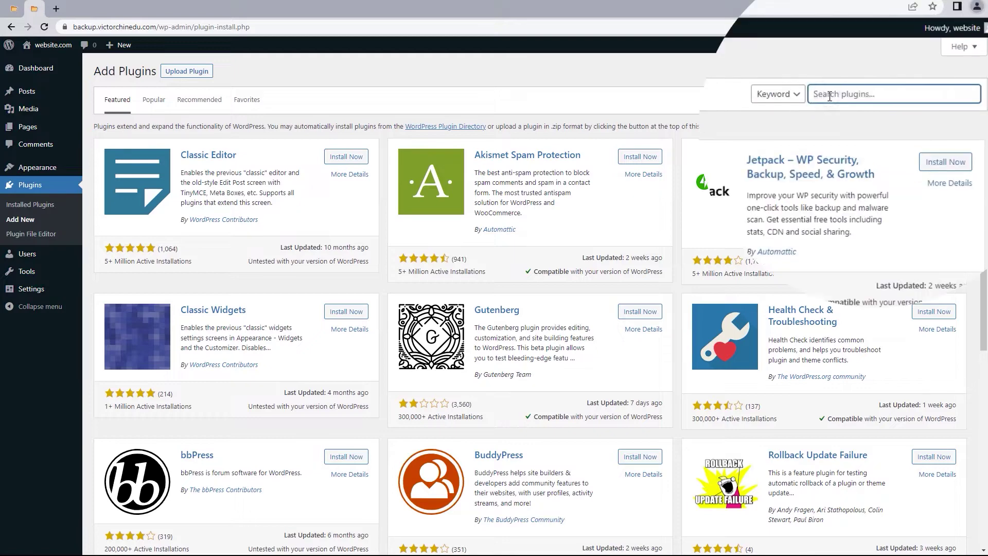
pyautogui.write('WPForms')
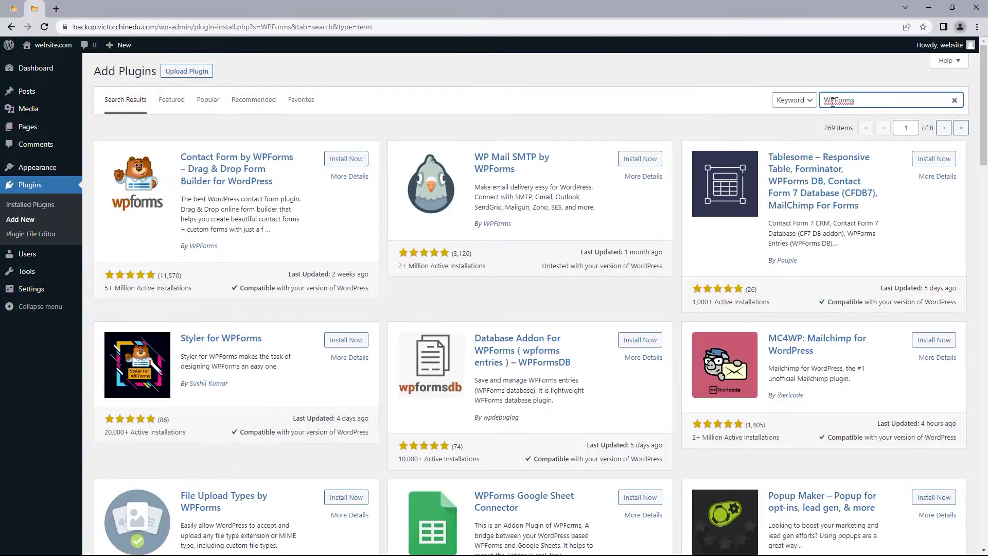
pyautogui.click(344, 158)
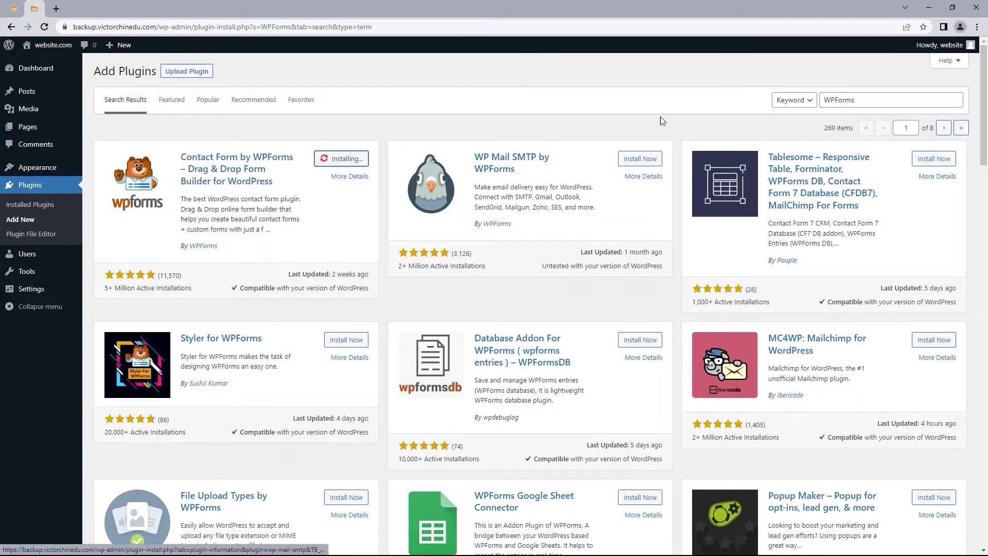
# Step: Search the plugin directory for "Elementor" and install the Elementor Website Builder plugin
pyautogui.doubleClick(842, 99)
pyautogui.write('Elementor')
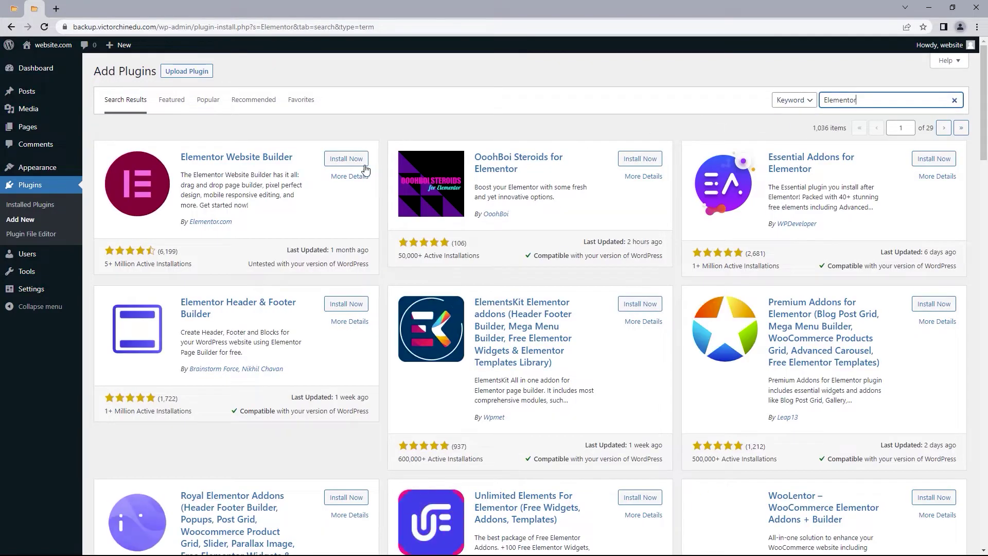
pyautogui.click(347, 160)
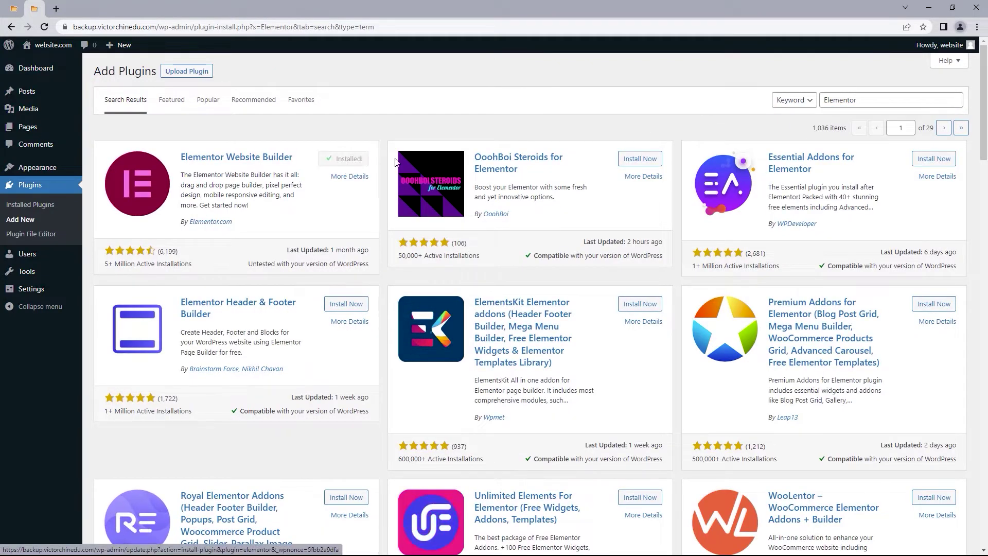
# Step: Search the plugin directory for "Qi addons for Elementor", and install and activate Qi Addons For Elementor
pyautogui.click(809, 96)
pyautogui.write('Qi addons')
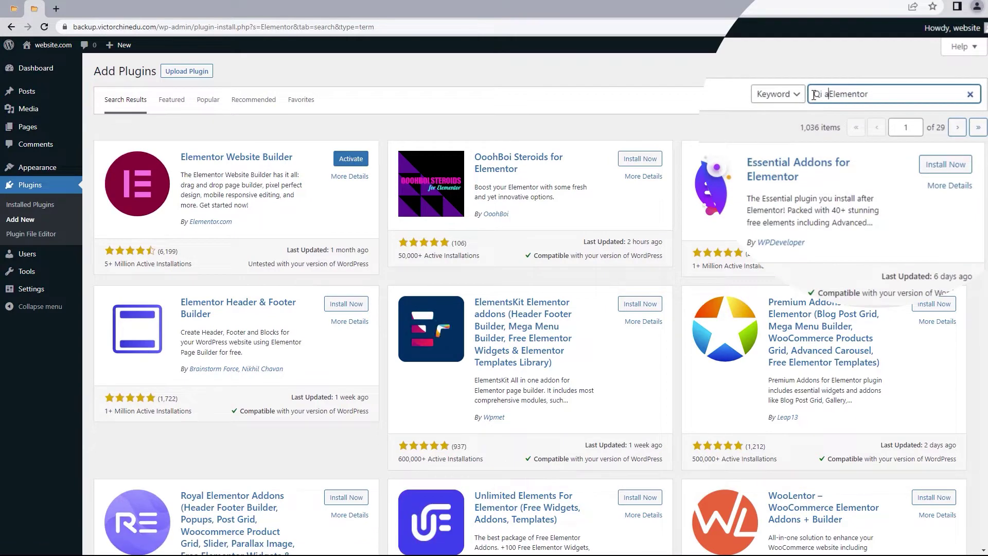
pyautogui.write(' for')
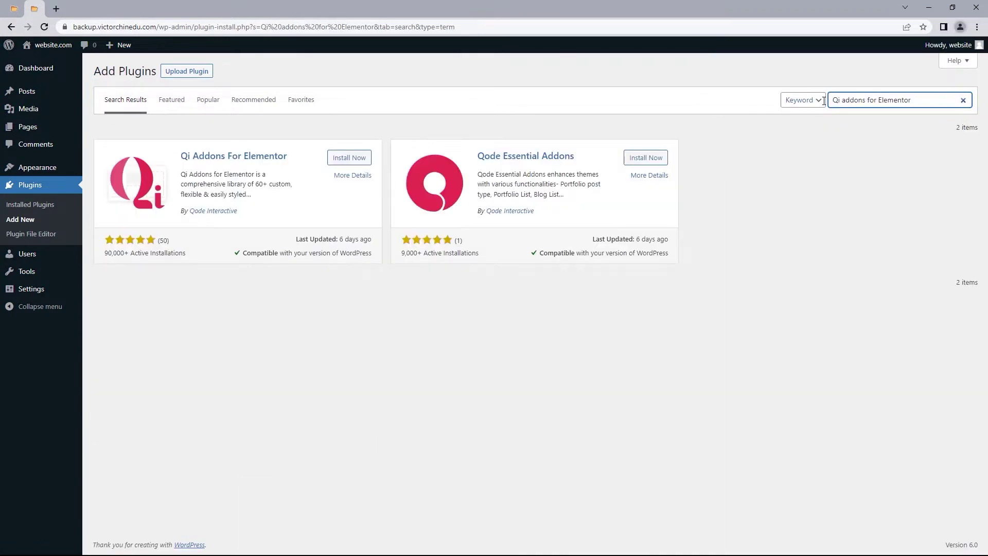
pyautogui.click(349, 158)
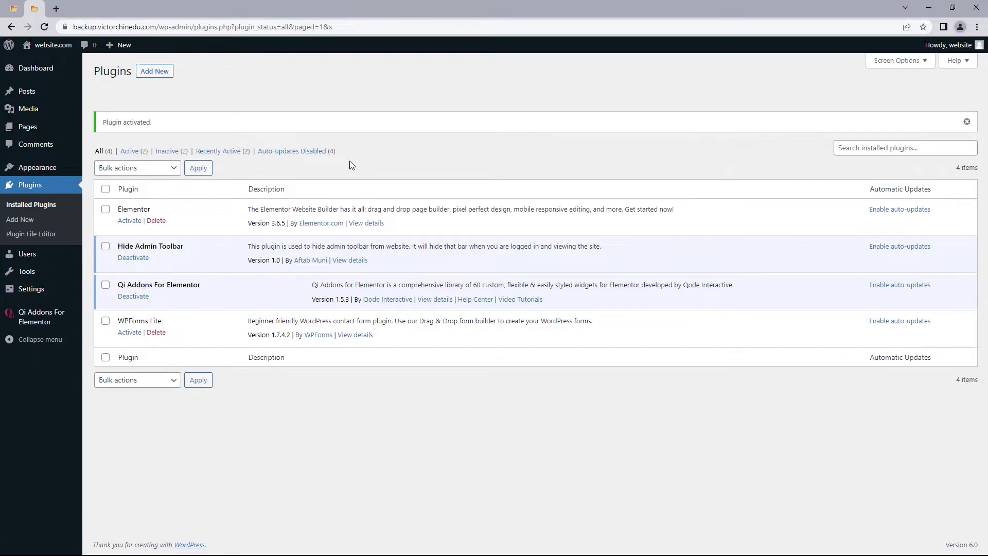
# Step: Activate the Elementor and WPForms Lite plugins together with a bulk action
pyautogui.click(106, 209)
pyautogui.click(105, 321)
pyautogui.click(119, 172)
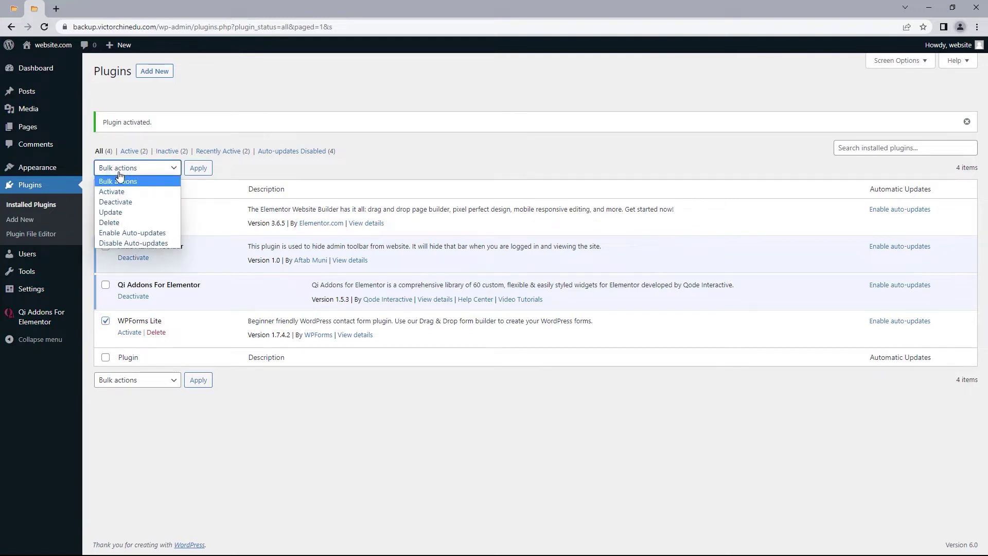
pyautogui.click(122, 191)
pyautogui.click(195, 168)
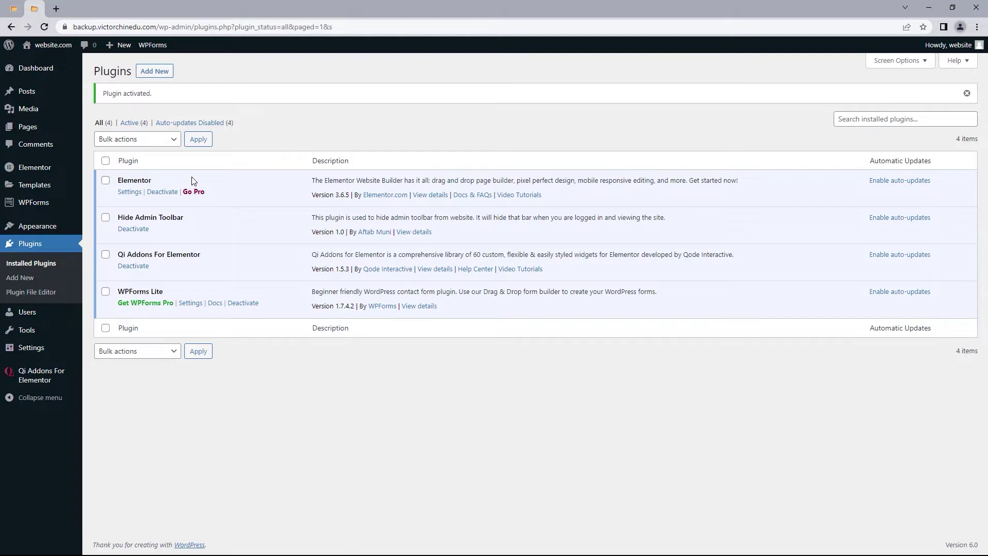
# Step: Open the Qi Addons For Elementor widgets page and find the WPForms widget in its list
pyautogui.moveTo(77, 374)
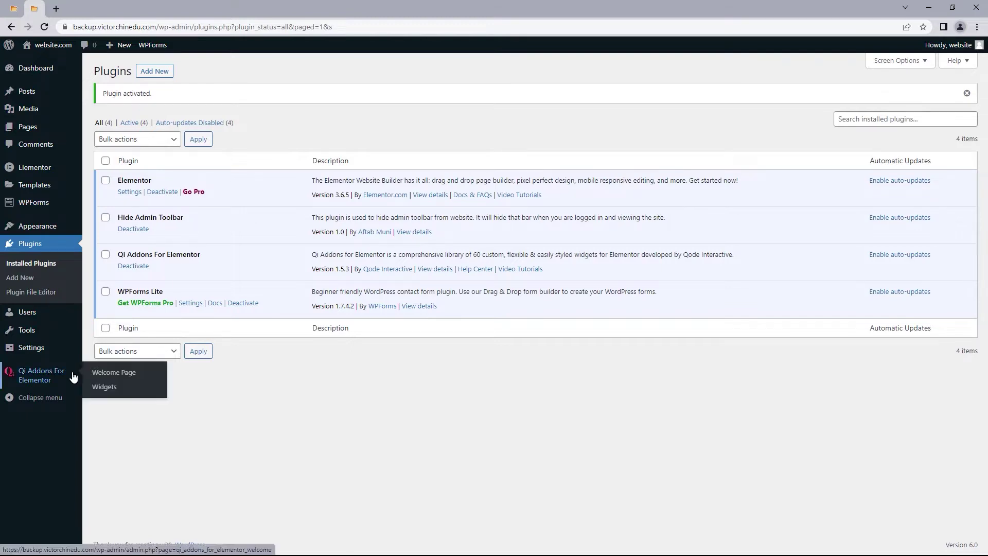
pyautogui.click(107, 387)
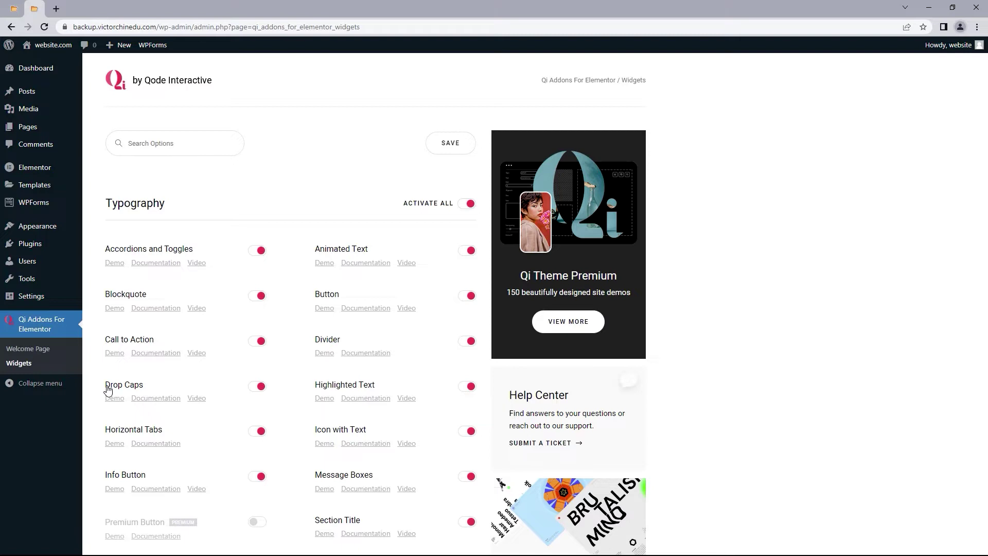
pyautogui.hotkey('ctrl', 'f')
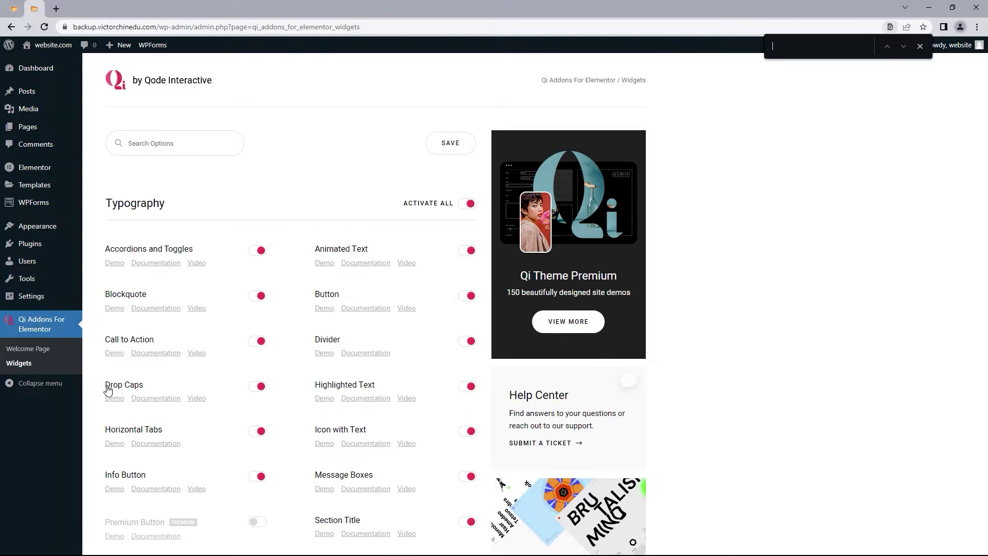
pyautogui.write('WPForms')
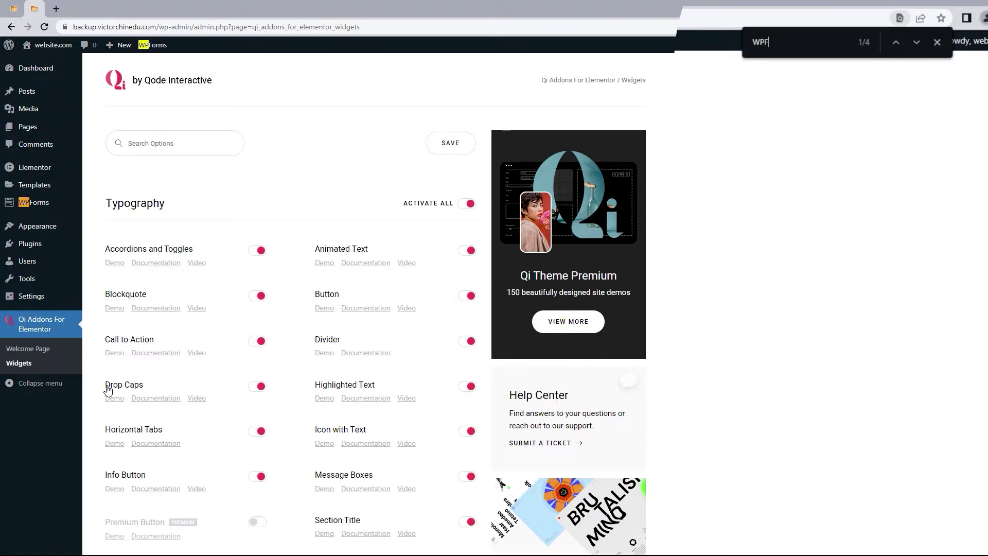
pyautogui.click(916, 45)
pyautogui.click(915, 46)
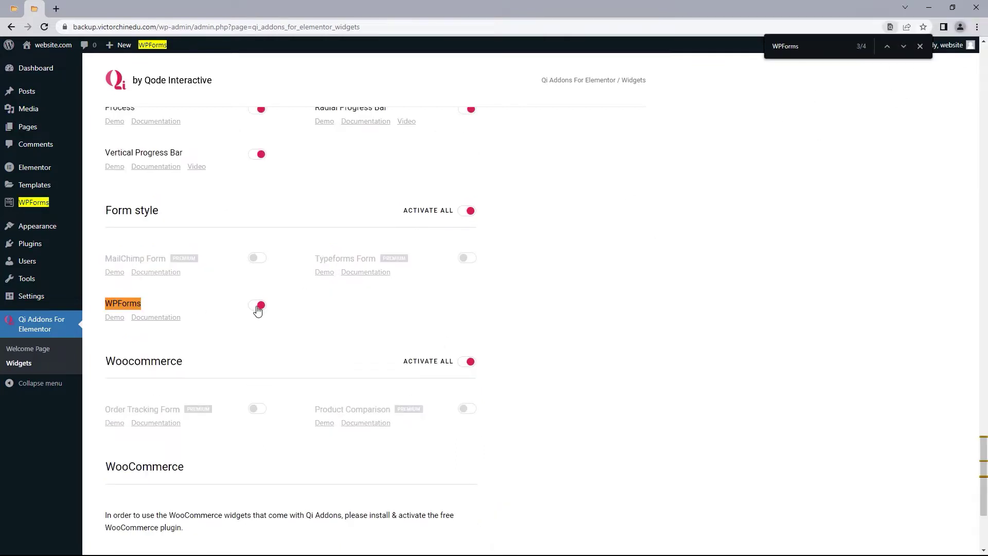
# Step: Deactivate the Qi Addons widget groups above Form style, including Infographics and Typography, and save the widget settings
pyautogui.scroll(5, 479, 302)
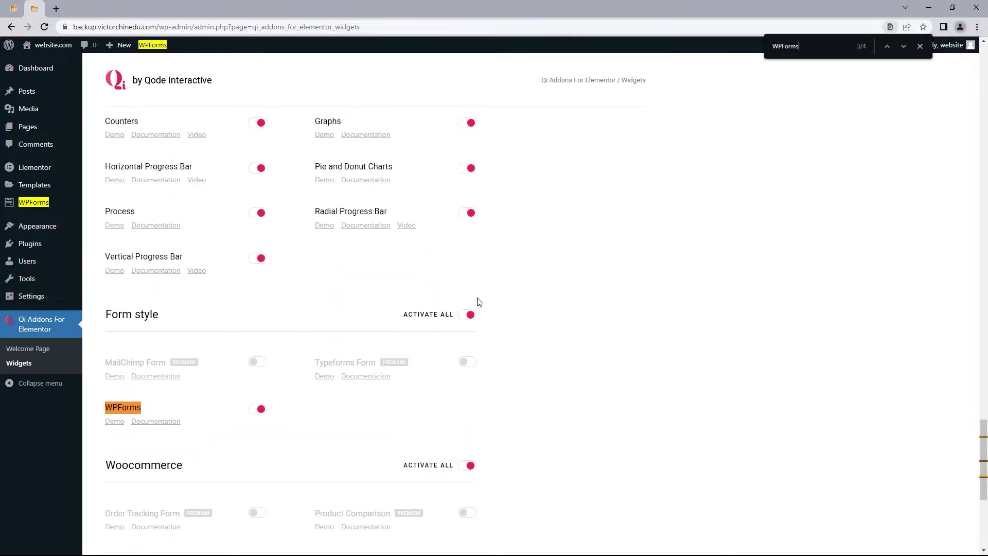
pyautogui.click(466, 229)
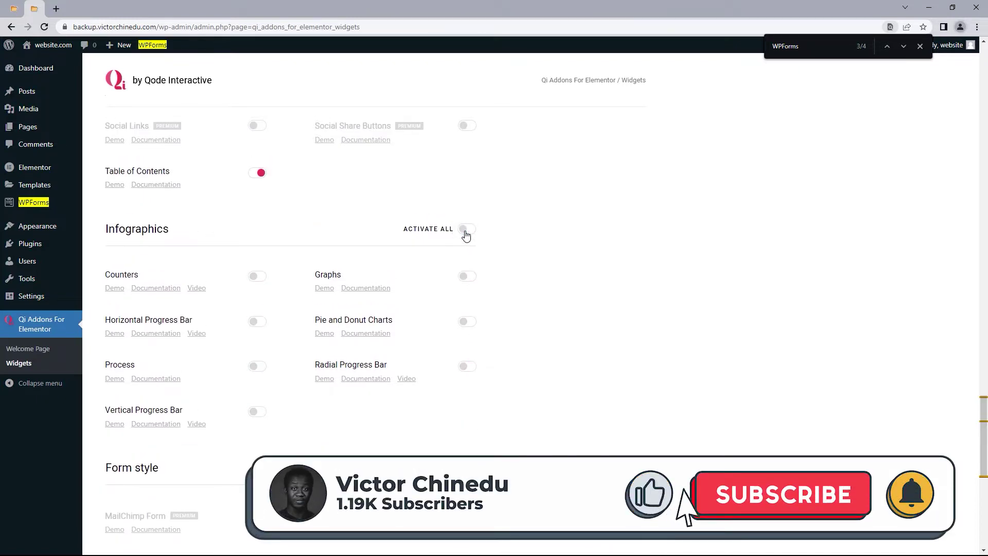
pyautogui.scroll(20, 472, 237)
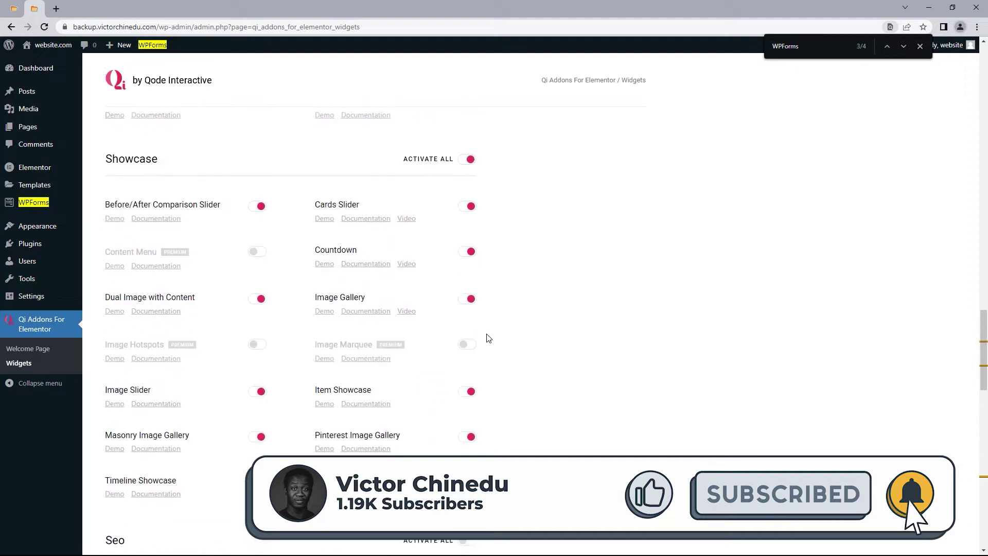
pyautogui.scroll(15, 490, 289)
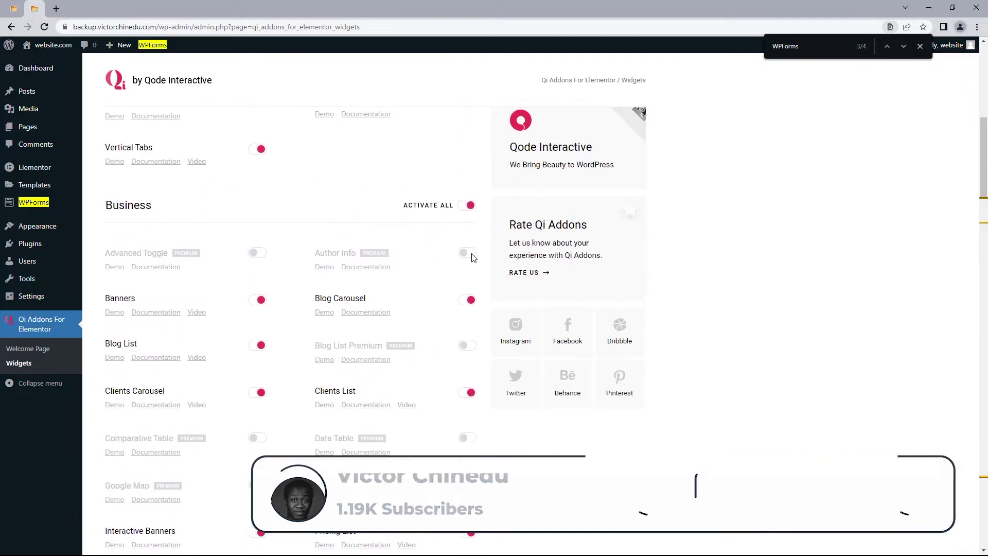
pyautogui.click(468, 202)
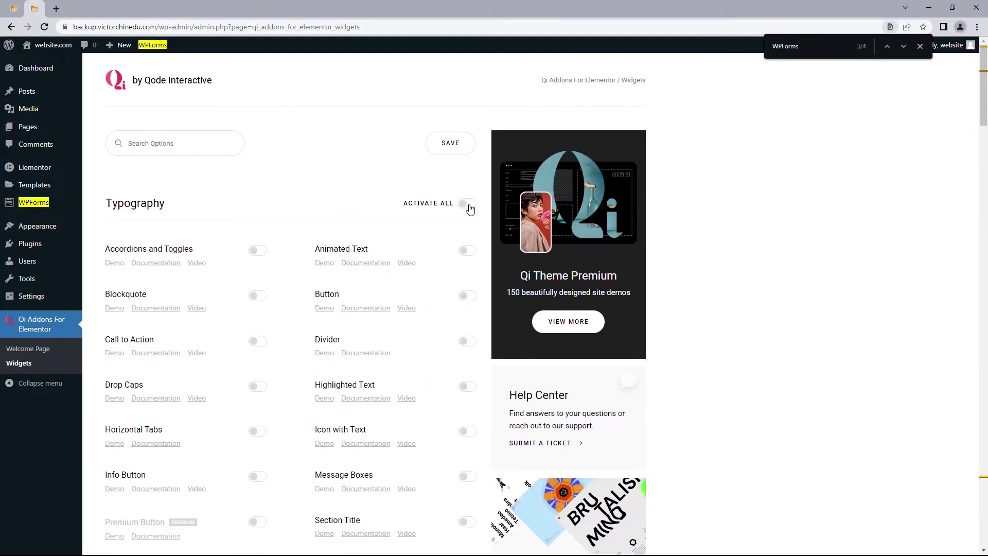
pyautogui.click(450, 145)
# Step: Create a new blank form in WPForms named "New Contact Form"
pyautogui.moveTo(68, 207)
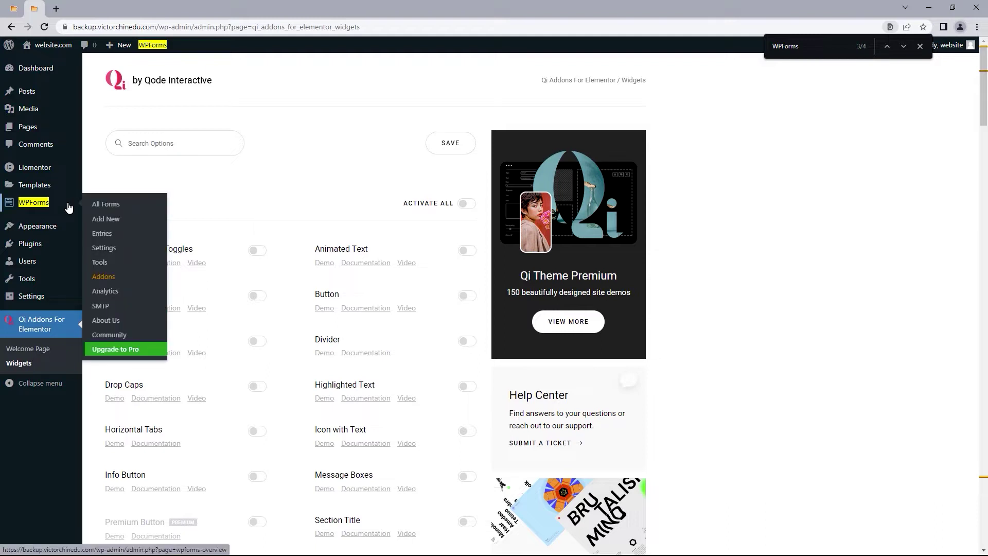
pyautogui.click(102, 220)
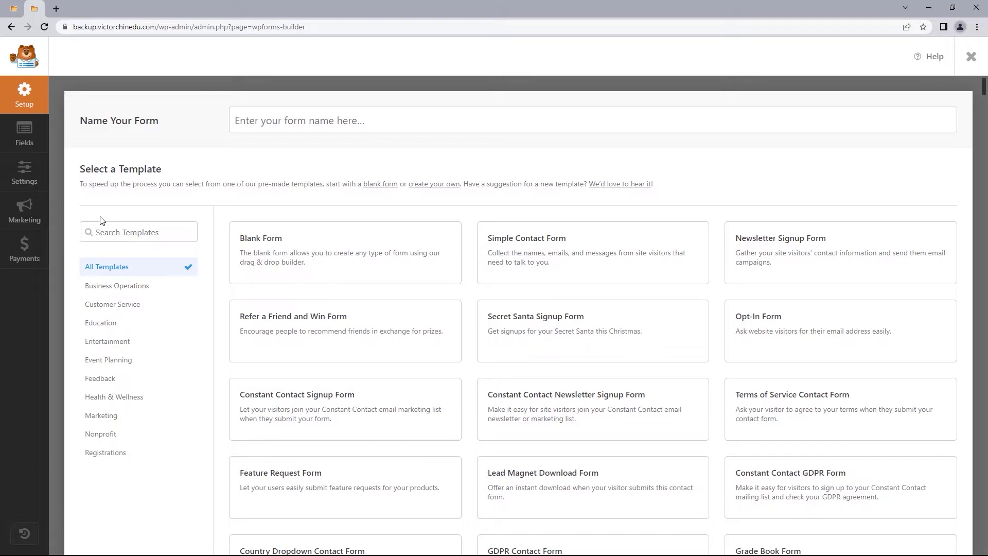
pyautogui.click(259, 125)
pyautogui.write('New Contact Form')
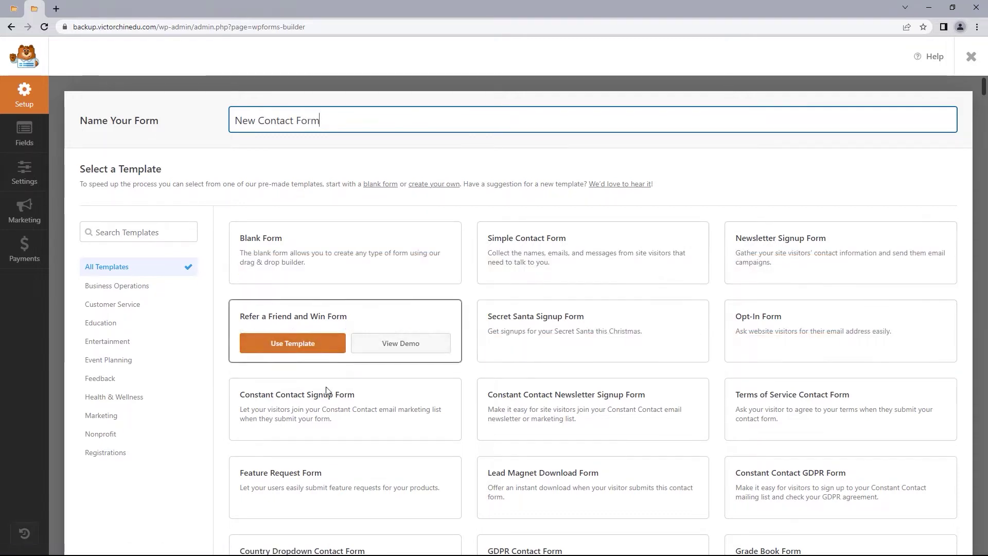
pyautogui.moveTo(315, 426)
pyautogui.moveTo(301, 269)
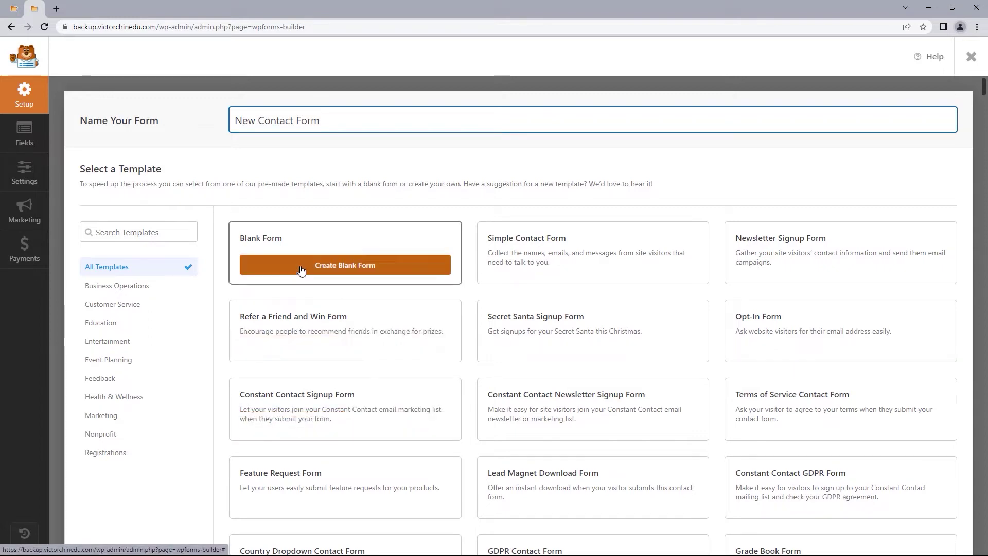
pyautogui.click(349, 267)
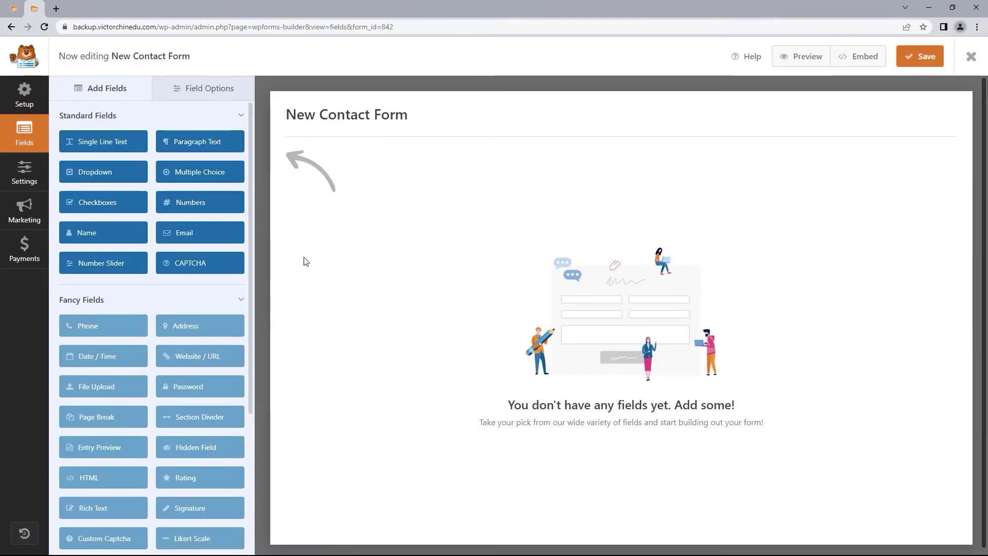
# Step: Try adding a Single Line Text and a Paragraph Text field to the form, and delete both fields
pyautogui.click(98, 143)
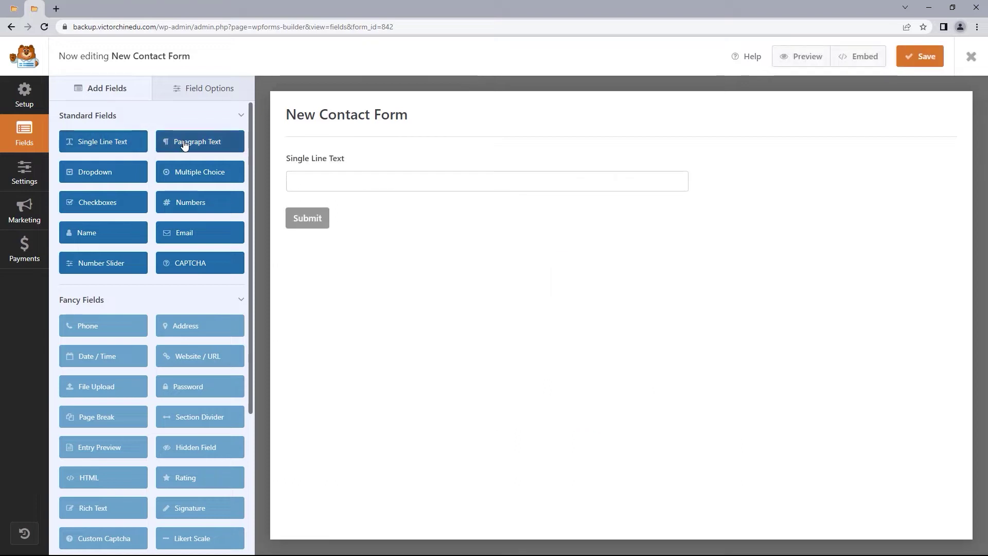
pyautogui.moveTo(183, 140); pyautogui.dragTo(349, 203)
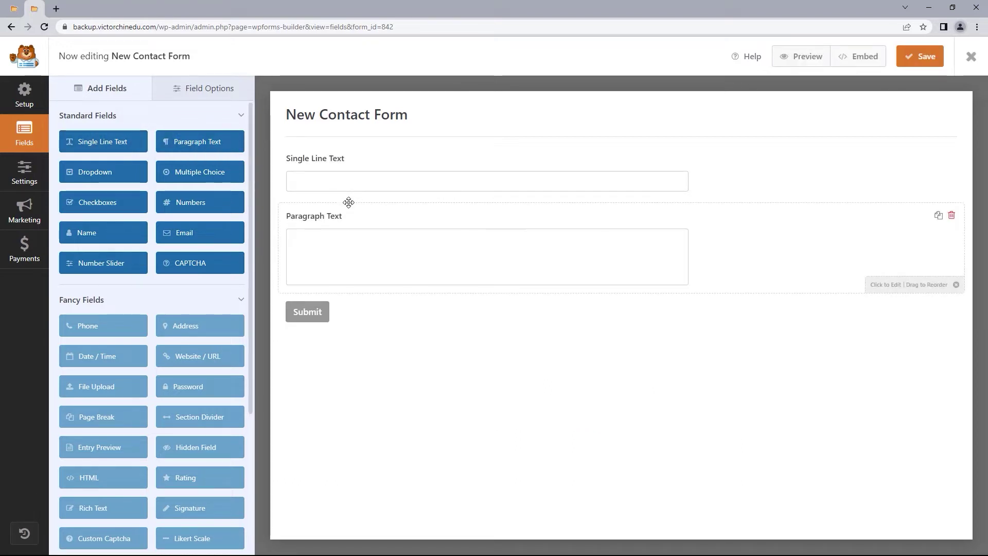
pyautogui.click(951, 216)
pyautogui.click(469, 333)
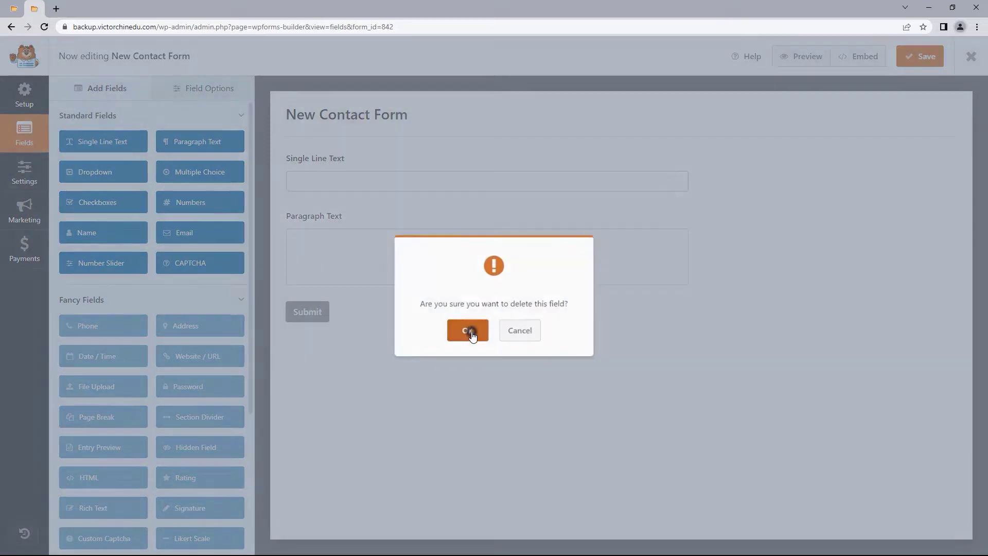
pyautogui.click(953, 163)
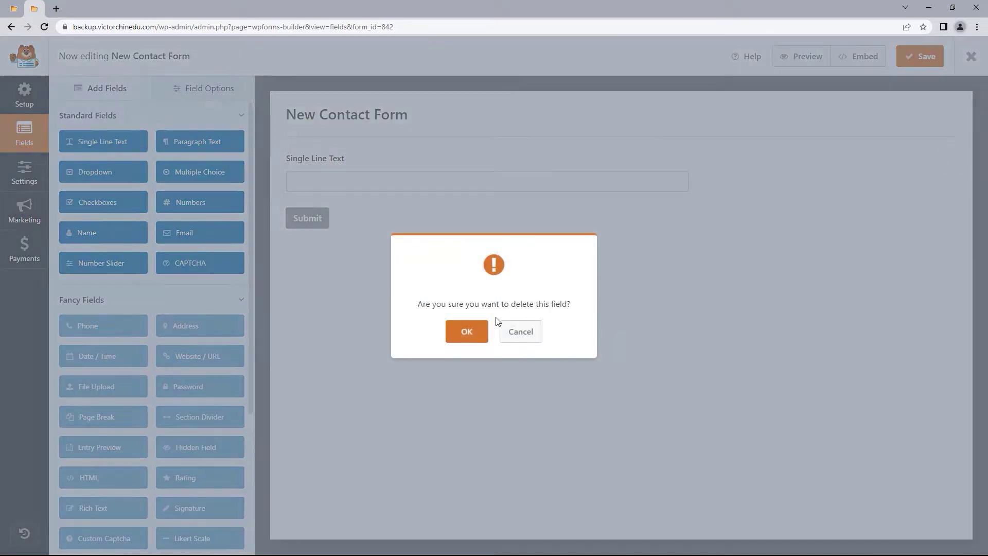
pyautogui.click(468, 331)
# Step: Switch to the live website's browser tab to view the reference contact form
pyautogui.click(14, 8)
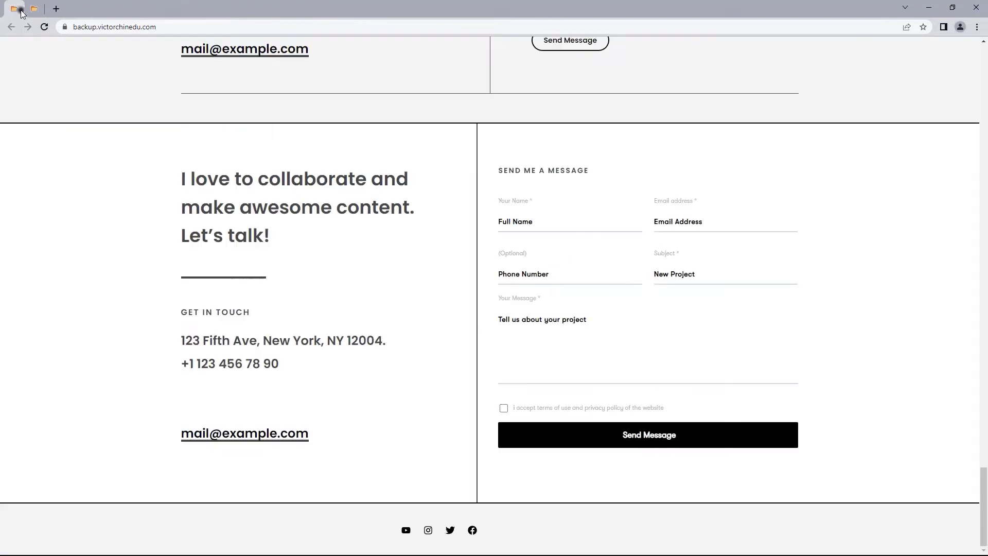
# Step: Return to the form builder tab and add Name, Email and Numbers fields to the blank form
pyautogui.click(38, 13)
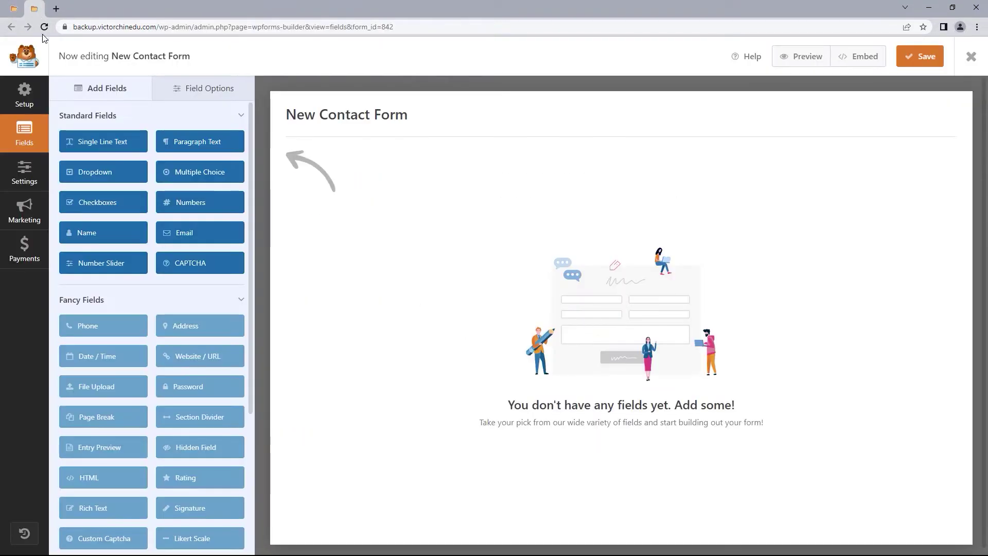
pyautogui.click(96, 232)
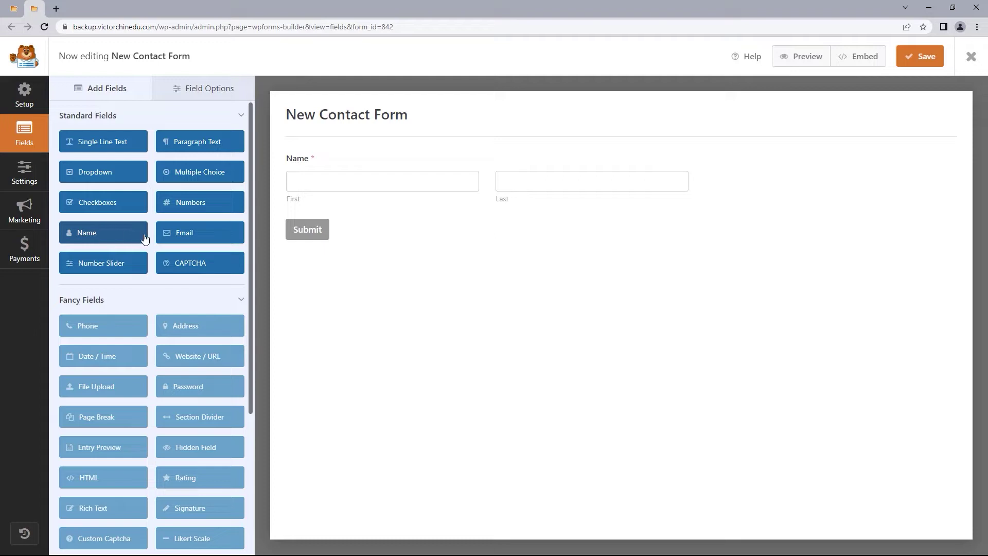
pyautogui.click(179, 237)
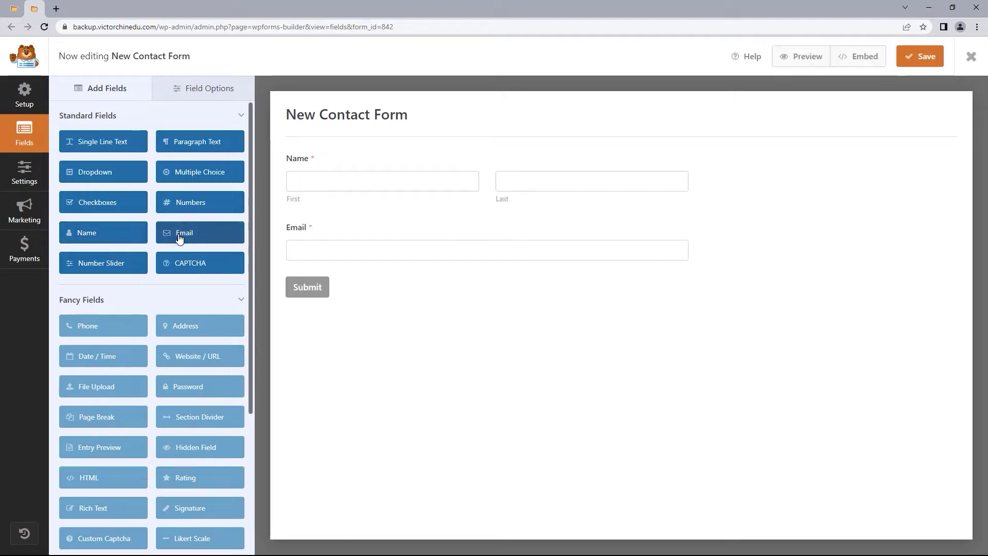
pyautogui.click(196, 202)
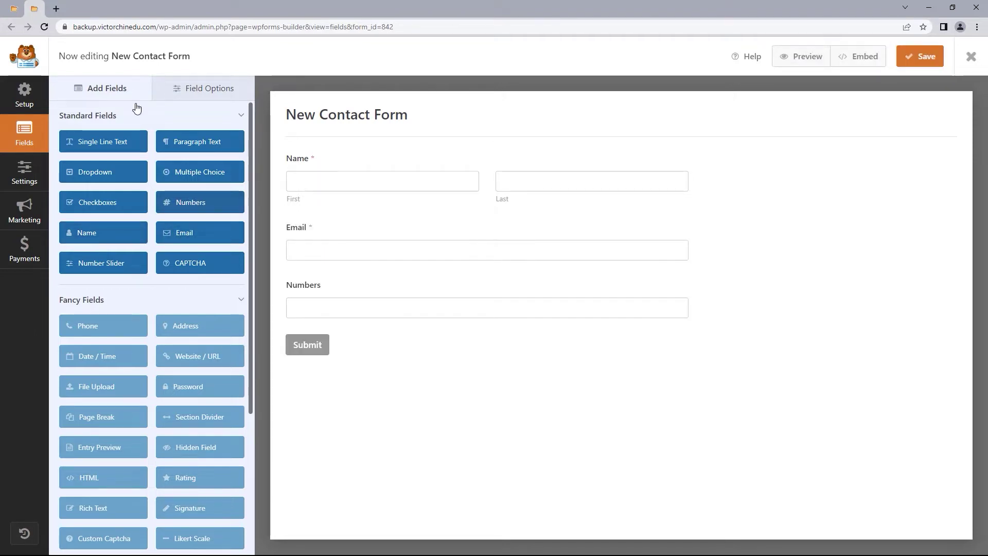
# Step: Following the reference form, add Single Line Text, Paragraph Text and Checkboxes fields below the Numbers field
pyautogui.click(6, 7)
pyautogui.click(35, 12)
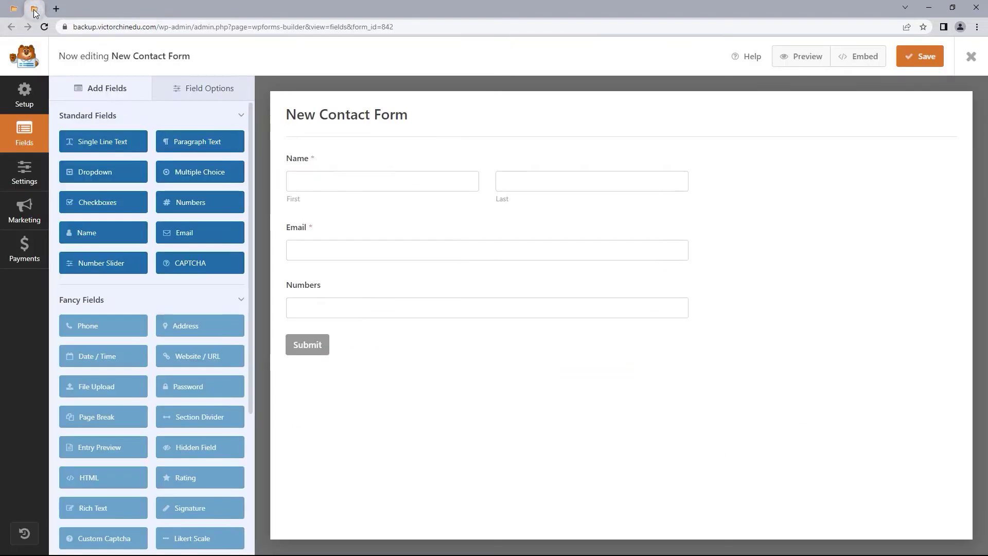
pyautogui.click(93, 149)
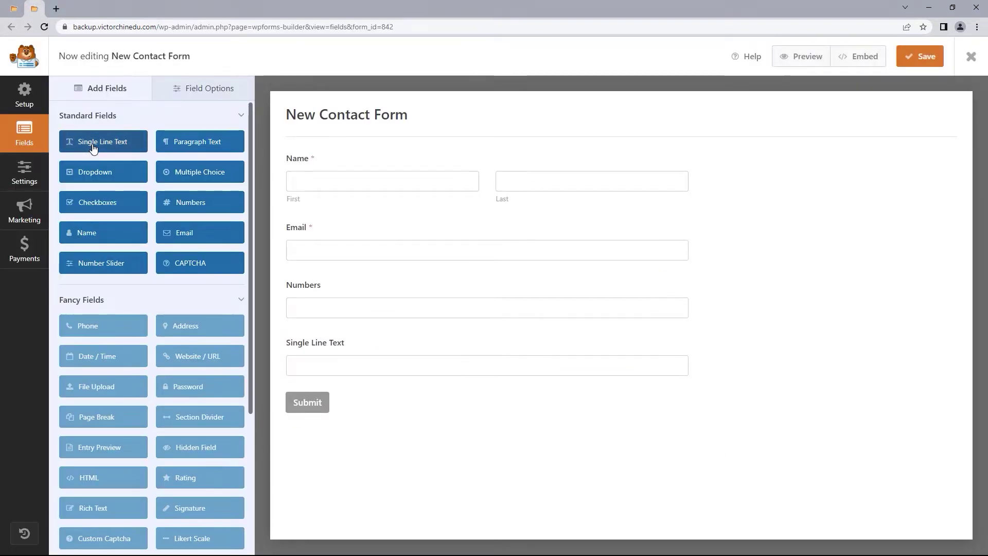
pyautogui.click(201, 150)
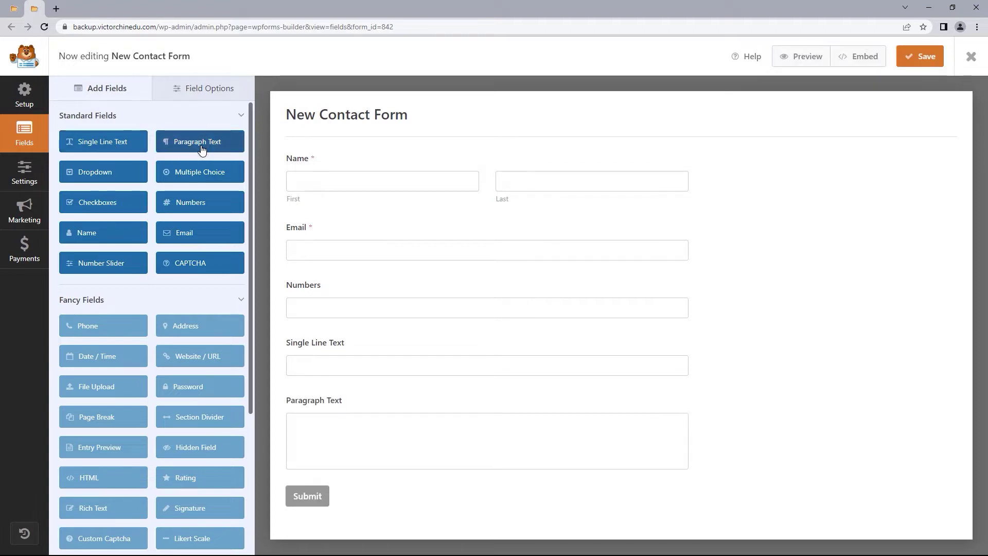
pyautogui.hotkey('ctrl', 'shift', 'Tab')
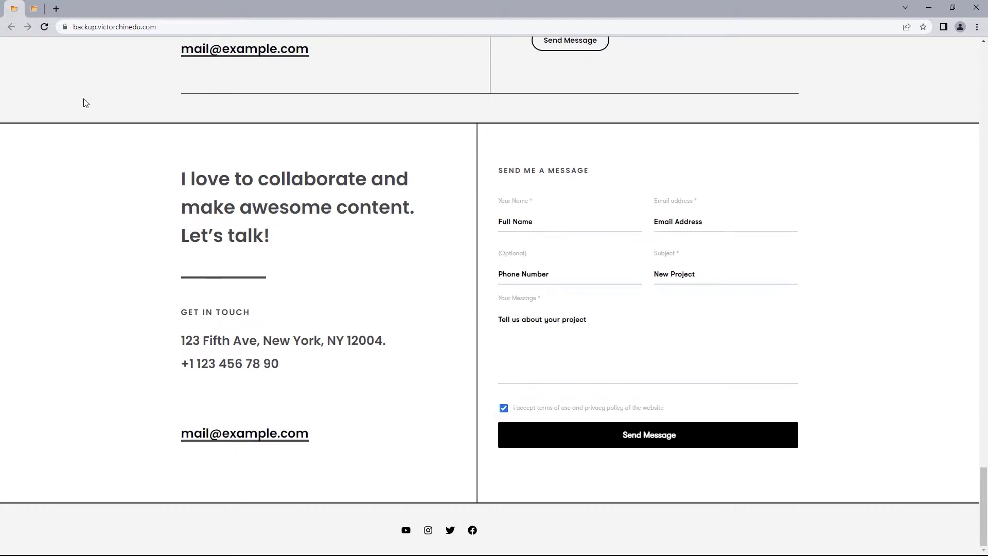
pyautogui.click(36, 16)
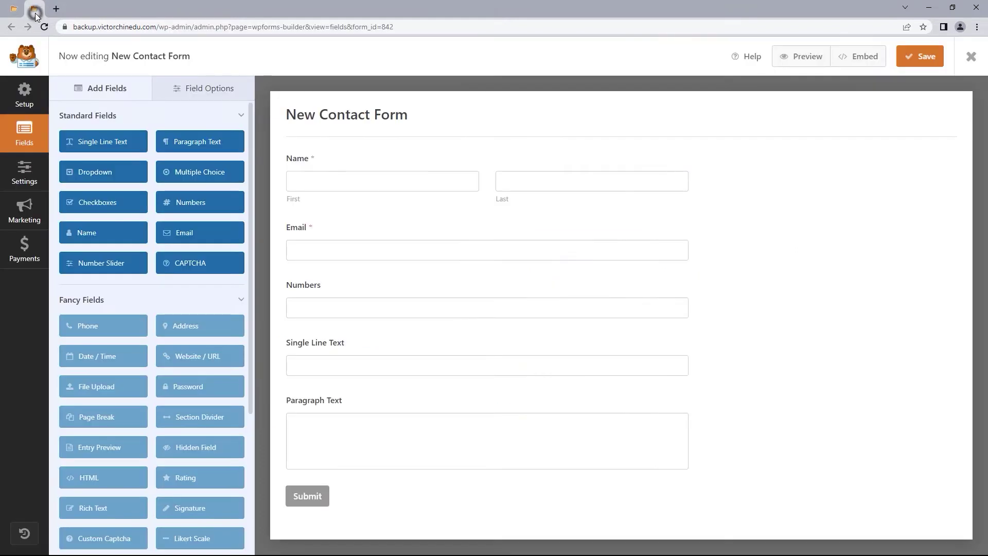
pyautogui.moveTo(95, 206); pyautogui.dragTo(95, 202)
pyautogui.click(95, 203)
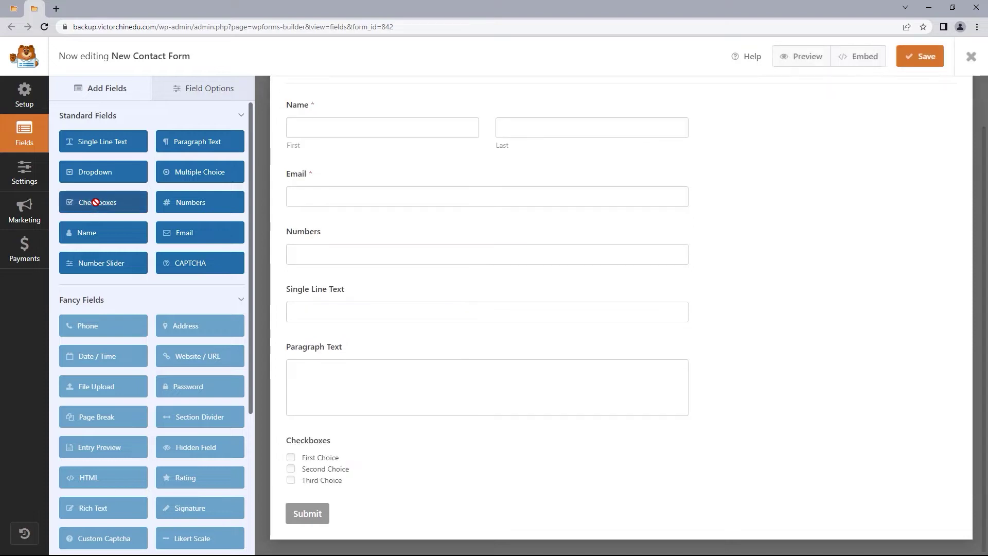
pyautogui.scroll(1, 630, 249)
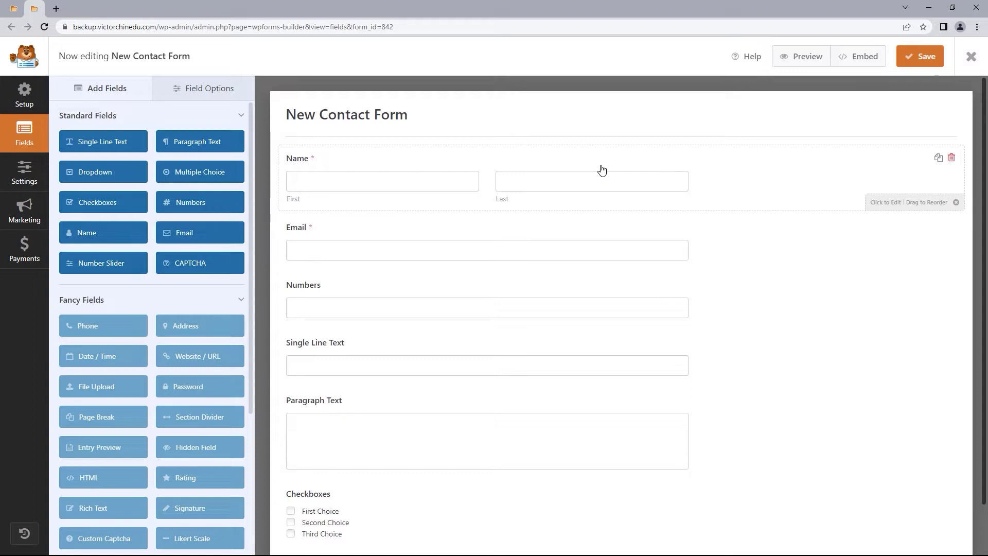
# Step: After checking the reference form, relabel the Name field "Your name" and set its format to Simple
pyautogui.click(14, 9)
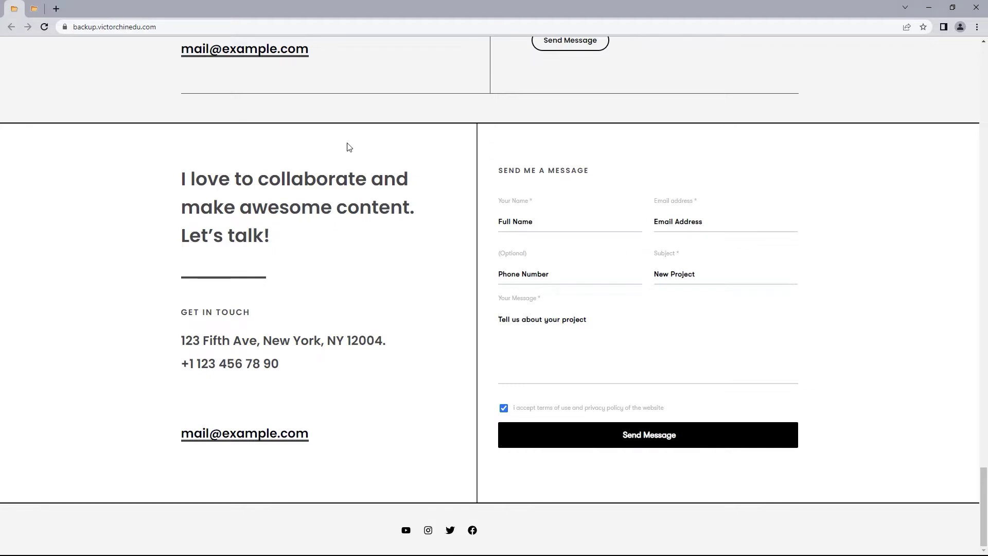
pyautogui.click(42, 12)
pyautogui.click(340, 157)
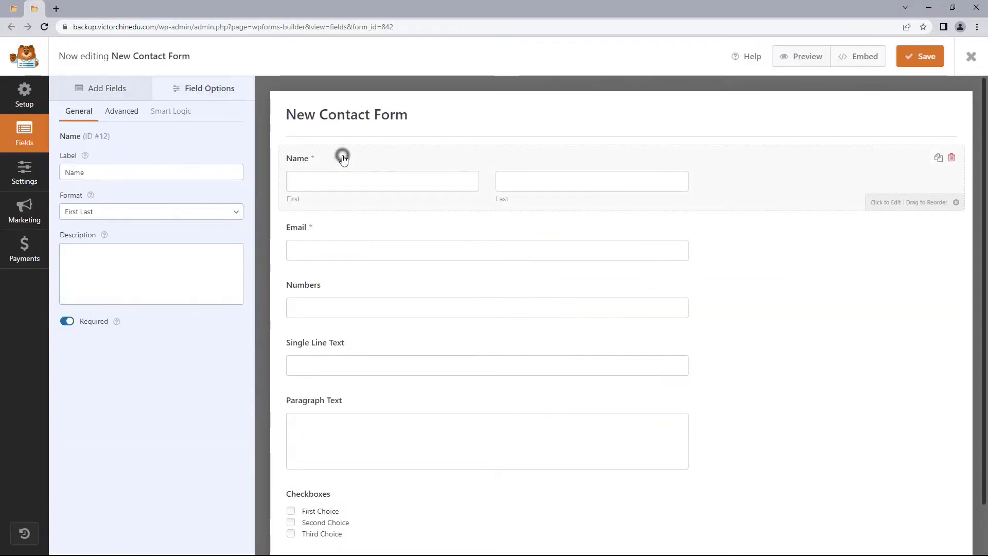
pyautogui.tripleClick(97, 172)
pyautogui.press('BackSpace')
pyautogui.write('Your n')
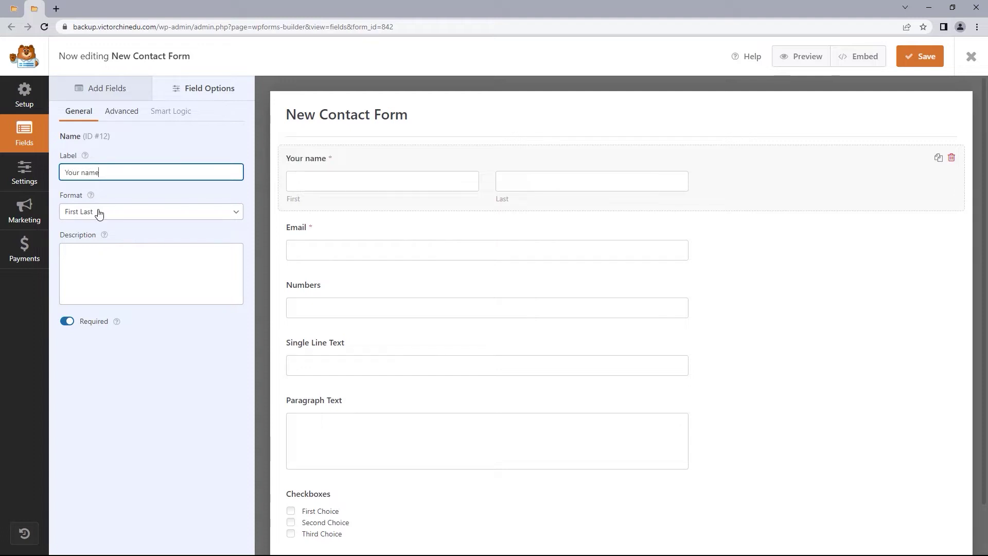
pyautogui.click(99, 213)
pyautogui.click(97, 223)
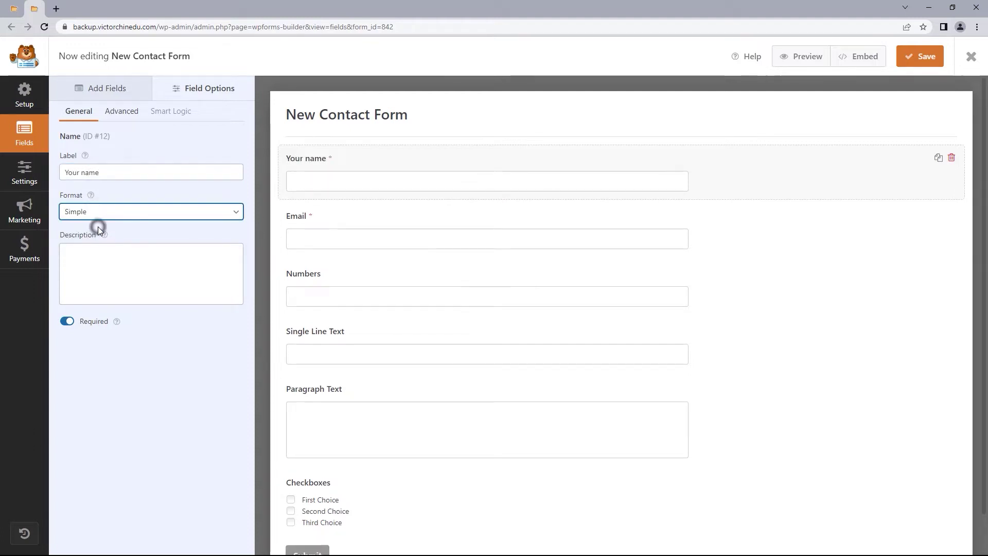
pyautogui.click(82, 253)
pyautogui.click(67, 324)
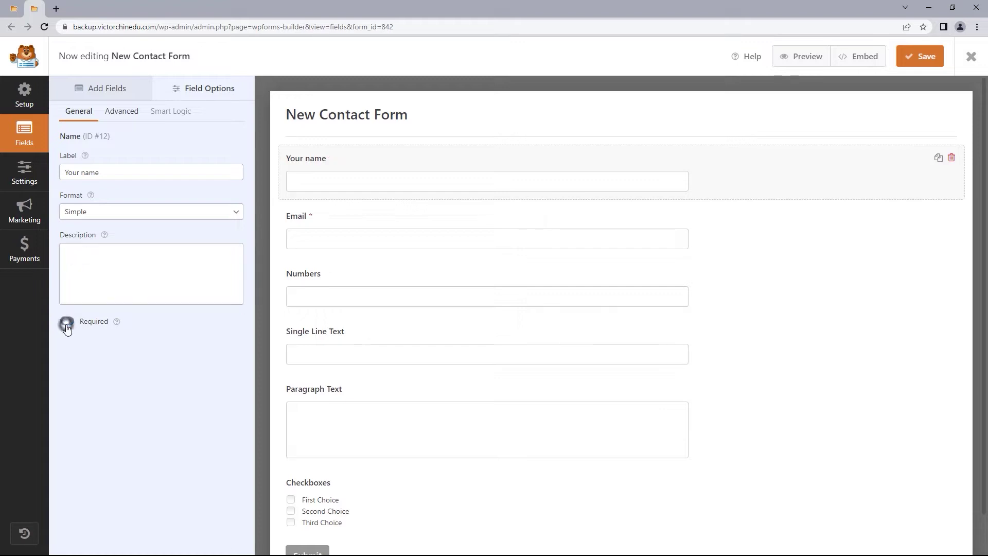
pyautogui.click(67, 323)
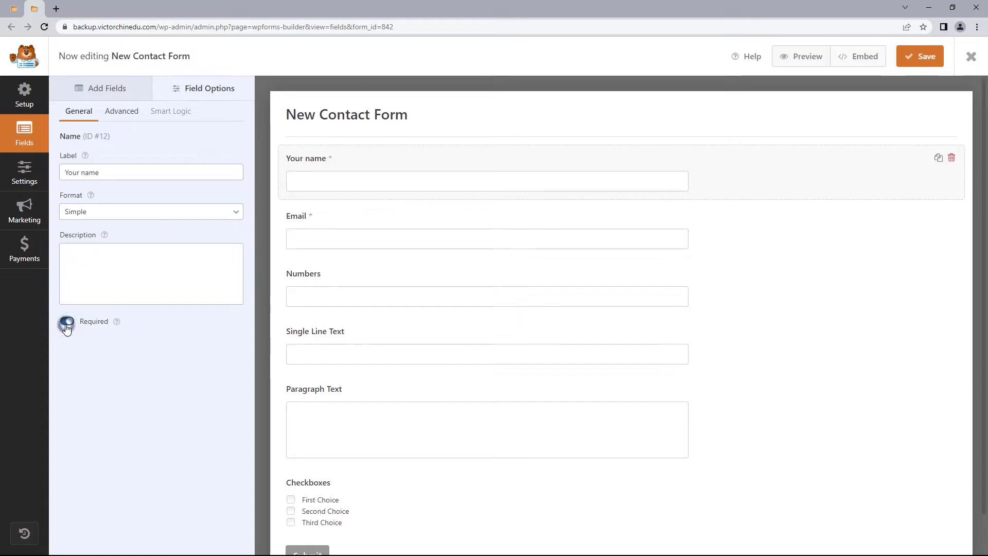
# Step: Change the Email field's label to "Email address"
pyautogui.click(308, 246)
pyautogui.click(123, 173)
pyautogui.write('ail a')
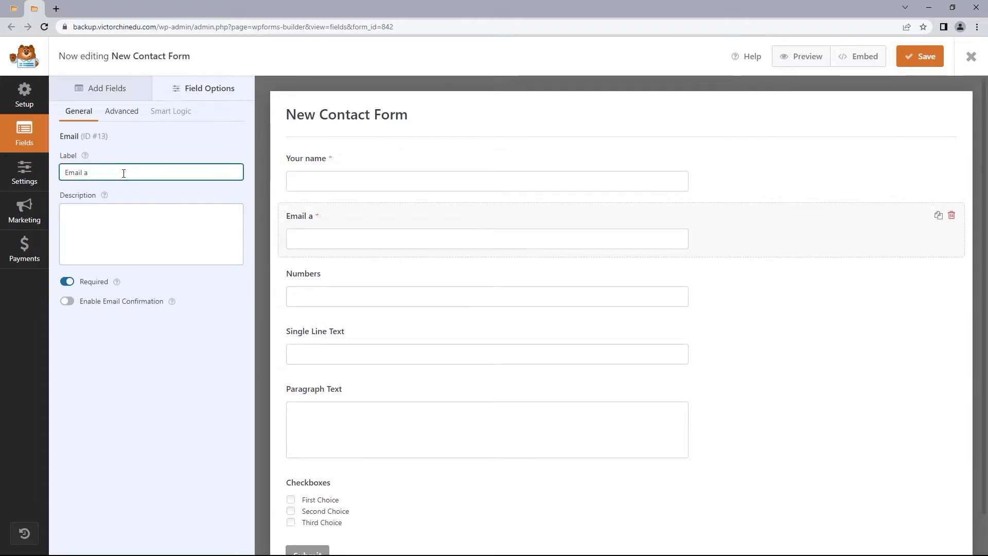
pyautogui.write('ddress')
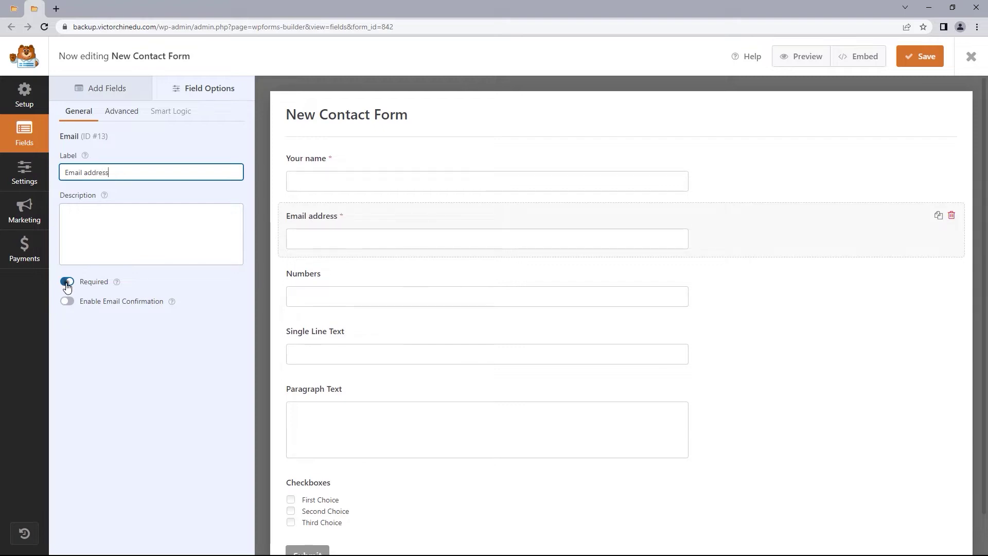
# Step: Change the Numbers field's label to "(Optional)"
pyautogui.click(332, 290)
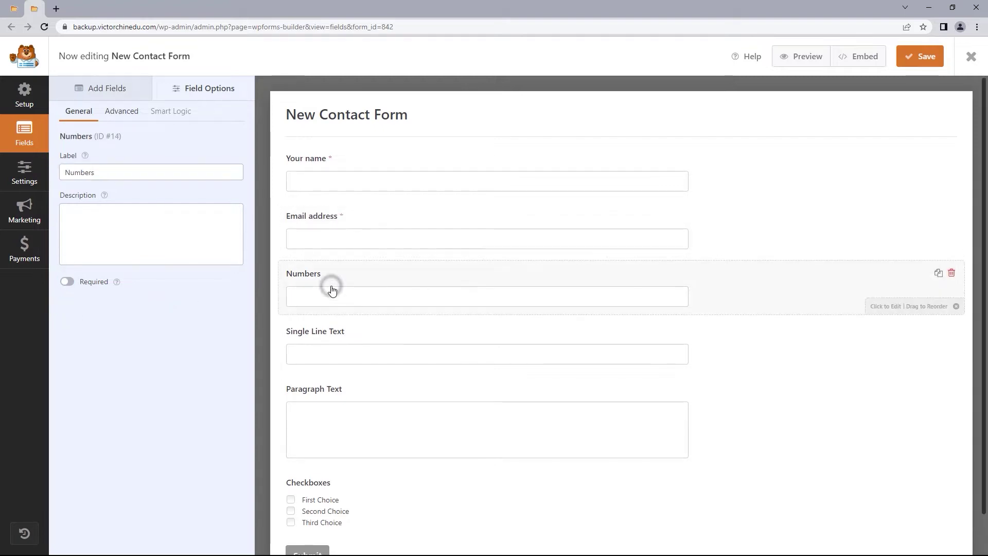
pyautogui.doubleClick(107, 173)
pyautogui.write('()')
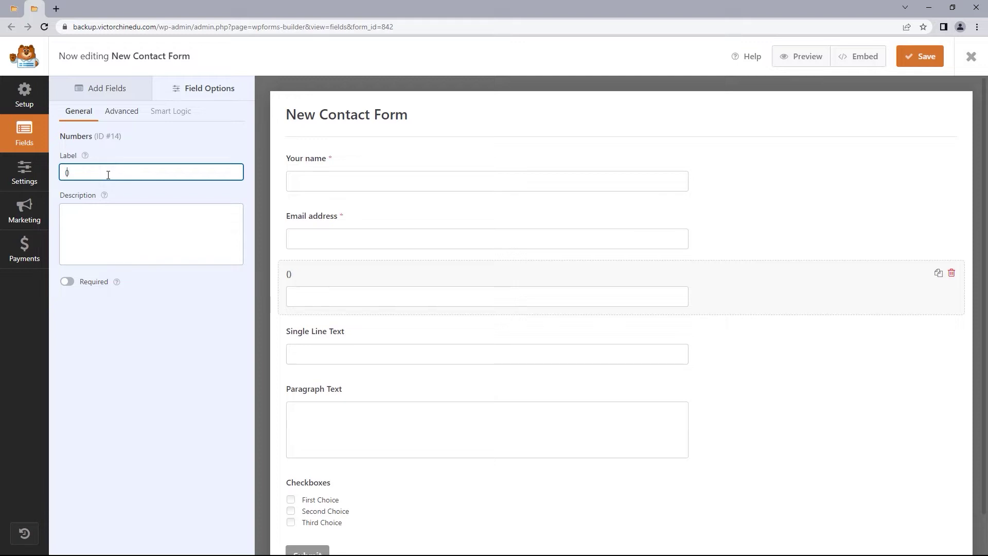
pyautogui.write('Optional')
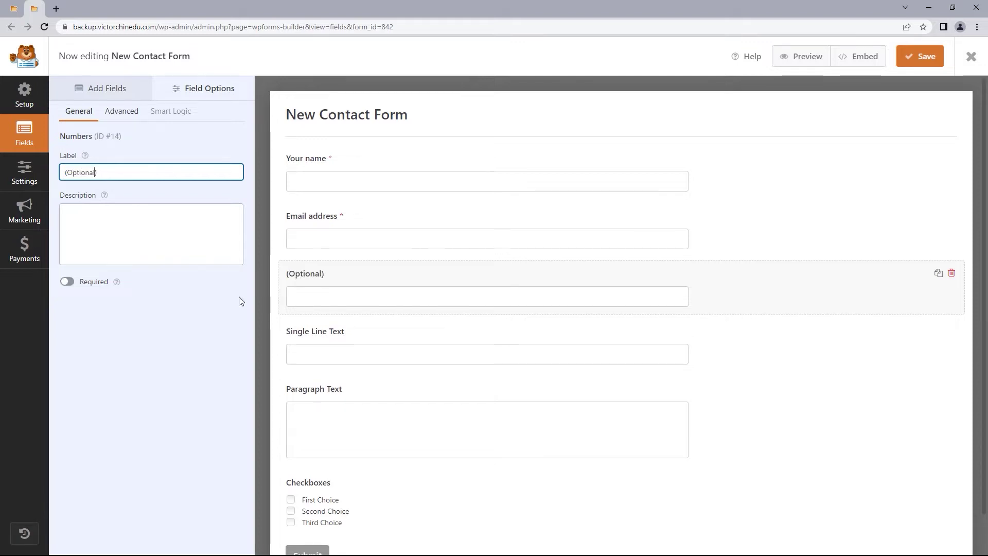
# Step: Label the Single Line Text field "Subject" and make it required
pyautogui.click(298, 335)
pyautogui.tripleClick(123, 174)
pyautogui.write('S')
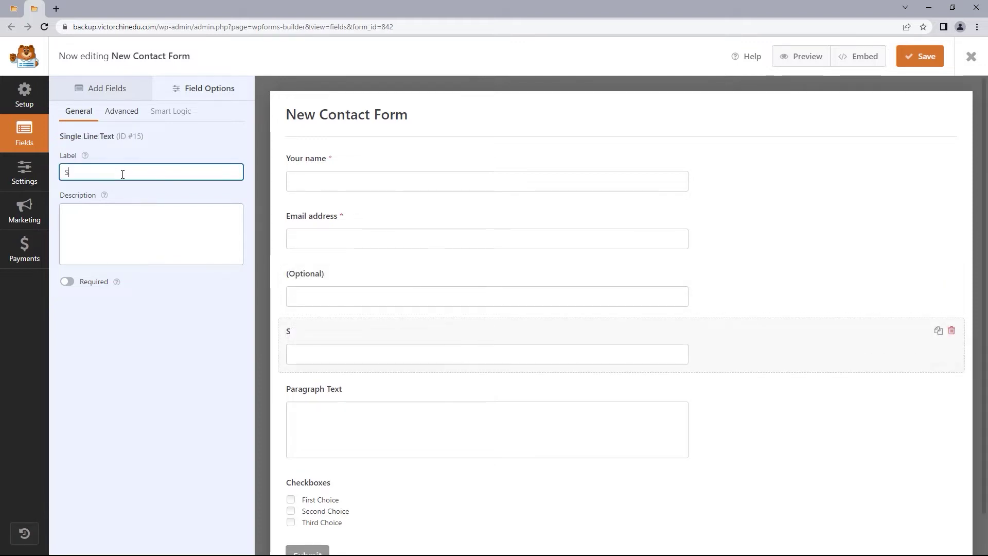
pyautogui.write('ubject')
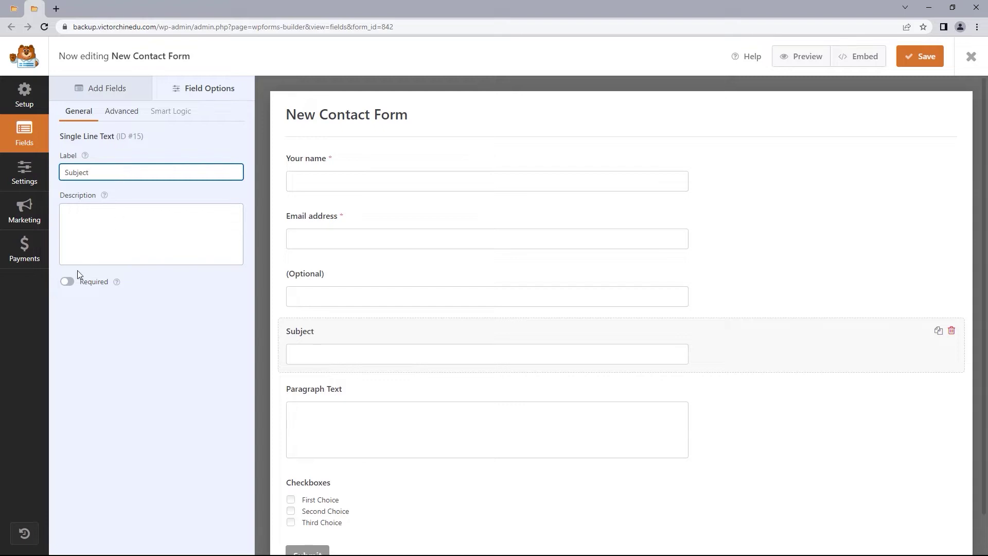
pyautogui.click(67, 281)
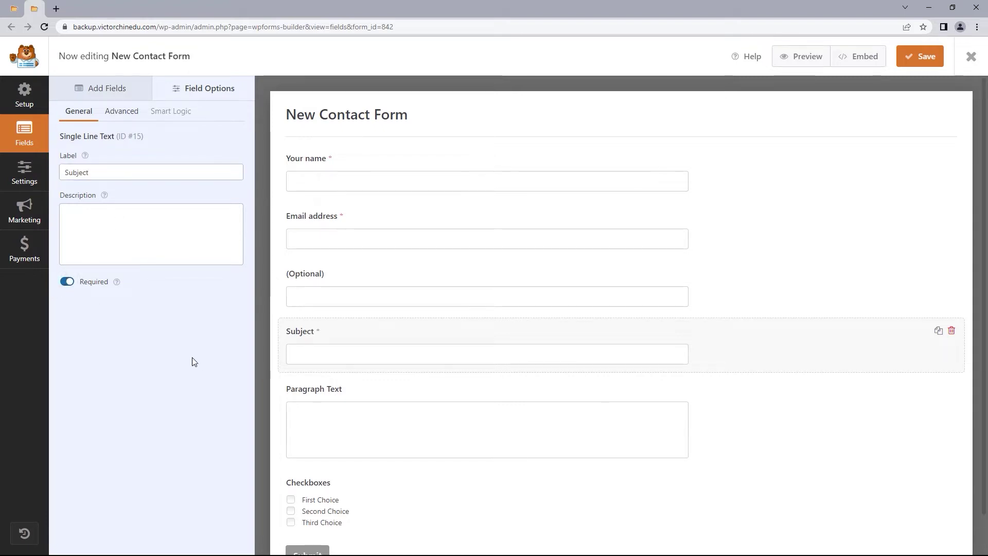
# Step: Label the Paragraph Text field "Your message" and make it required
pyautogui.click(301, 389)
pyautogui.tripleClick(98, 171)
pyautogui.write('You')
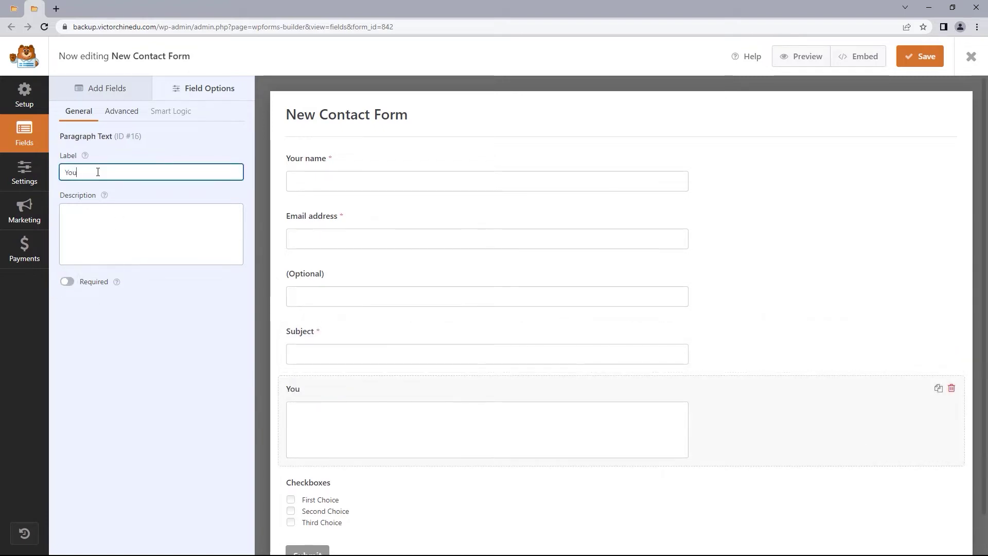
pyautogui.write('r message')
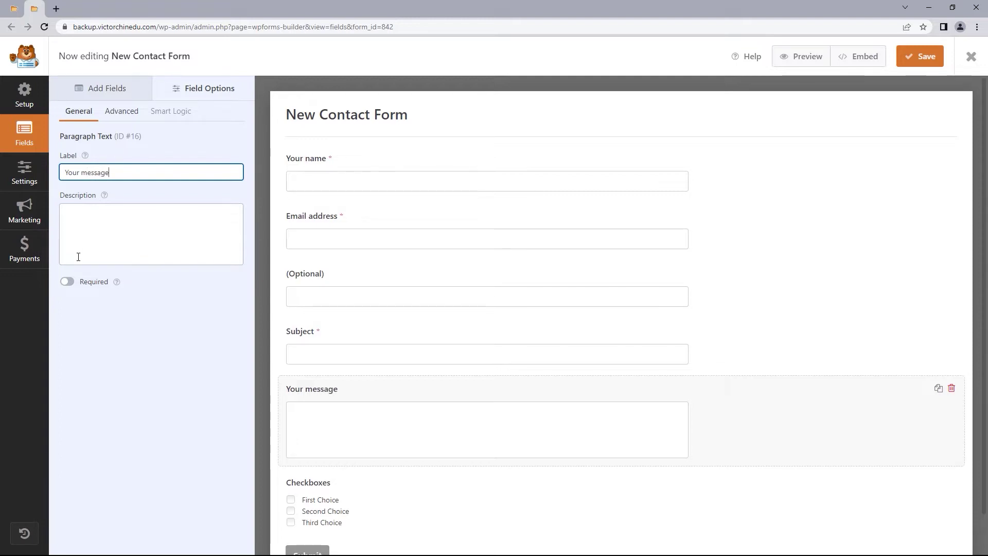
pyautogui.click(69, 282)
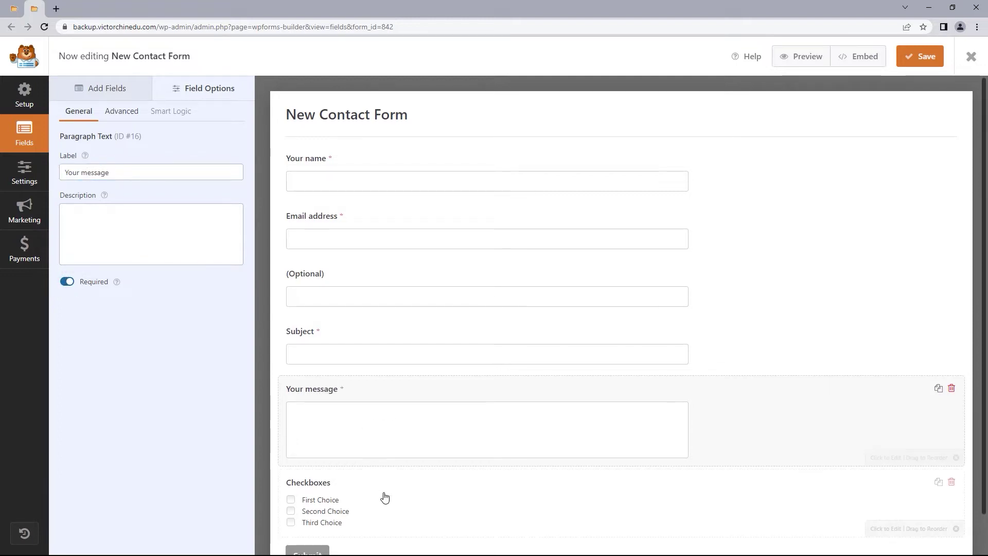
# Step: Remove the second and third choices from the Checkboxes field, leaving only the first one
pyautogui.click(384, 495)
pyautogui.doubleClick(137, 173)
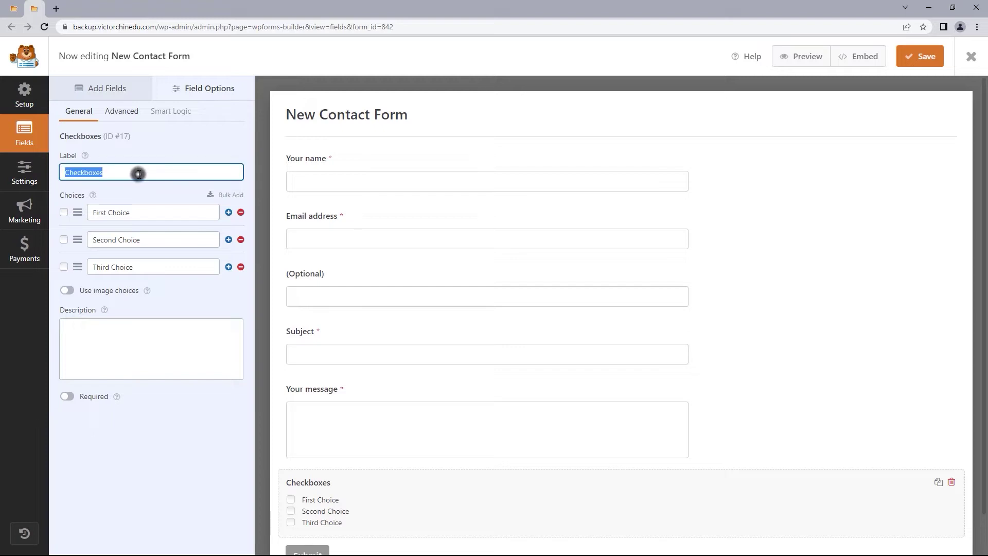
pyautogui.click(138, 174)
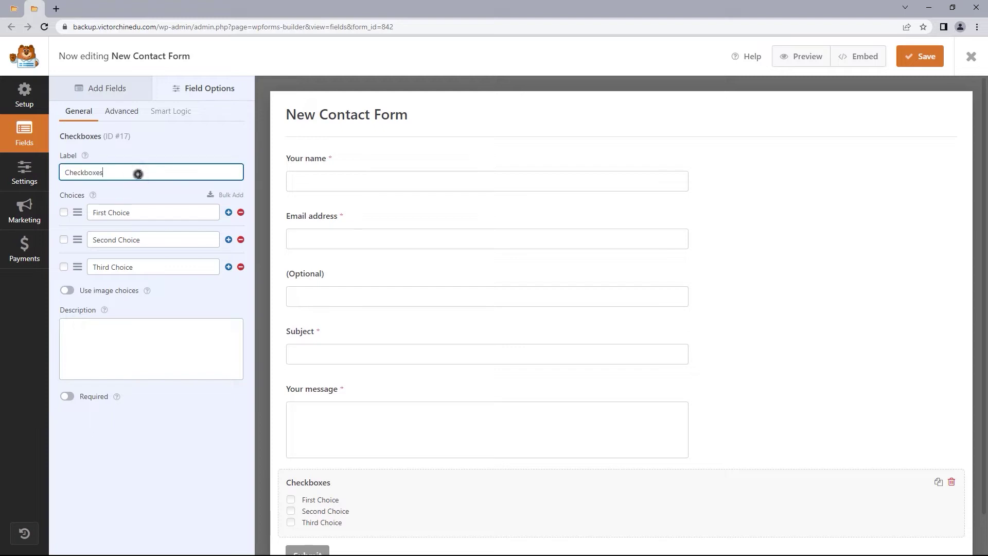
pyautogui.click(240, 240)
pyautogui.click(239, 240)
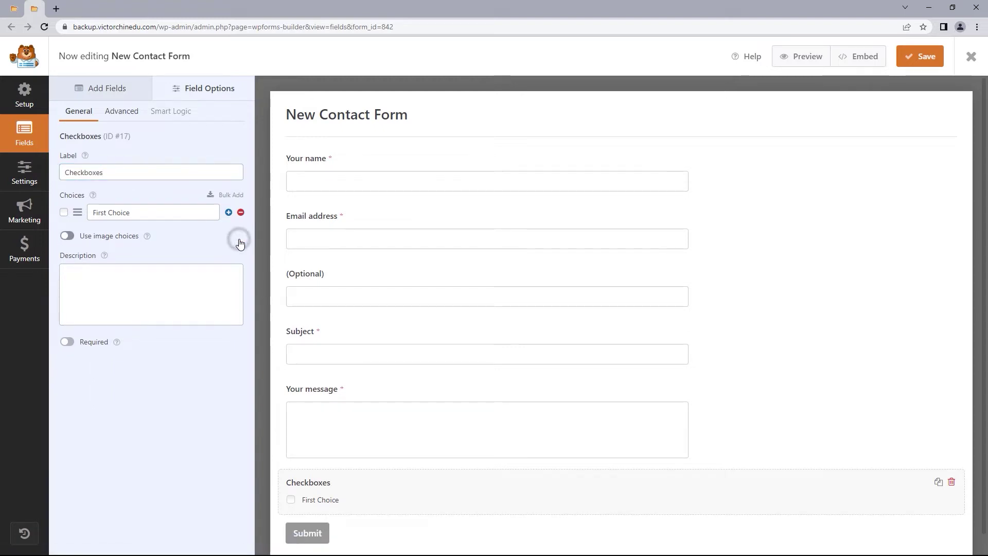
# Step: Copy "I accept terms of use and privacy policy of the website" from the live site's form and paste it over the Checkboxes field's first choice
pyautogui.click(16, 8)
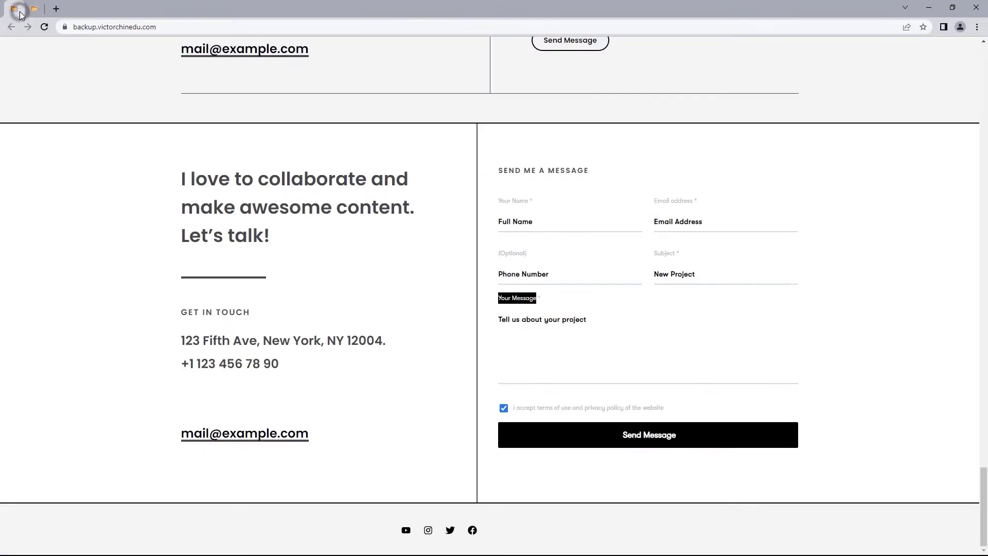
pyautogui.moveTo(684, 407); pyautogui.dragTo(513, 407)
pyautogui.rightClick(519, 407)
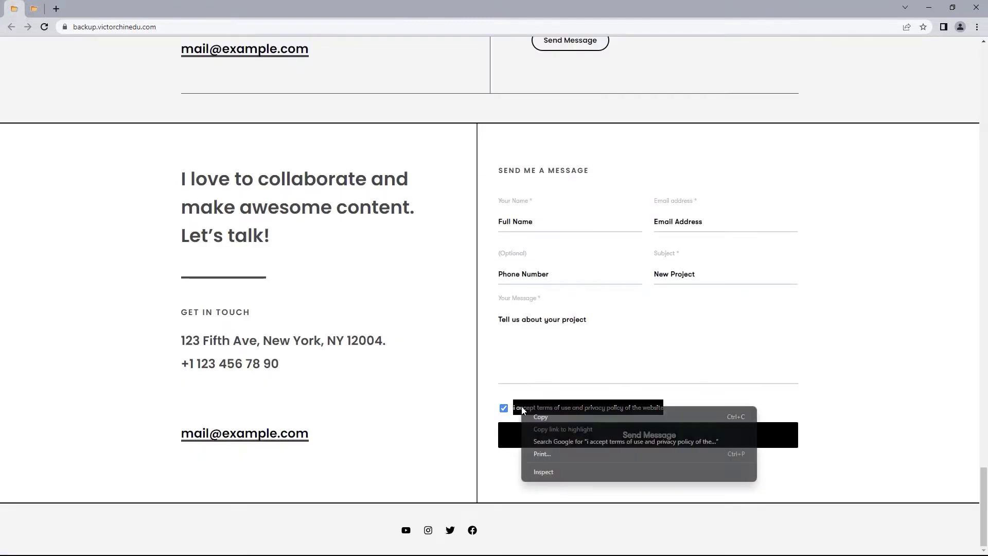
pyautogui.click(535, 417)
pyautogui.click(37, 14)
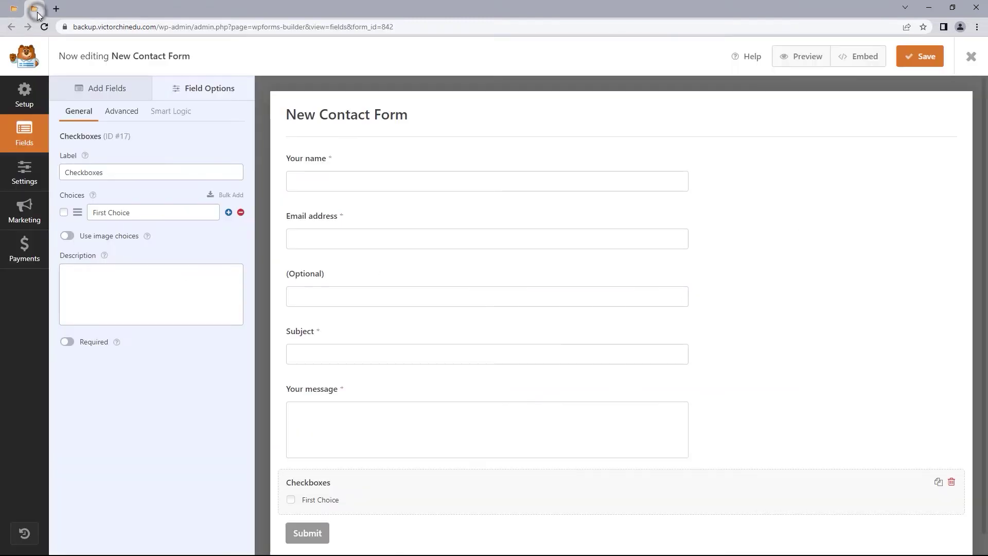
pyautogui.tripleClick(122, 212)
pyautogui.rightClick(121, 209)
pyautogui.click(153, 264)
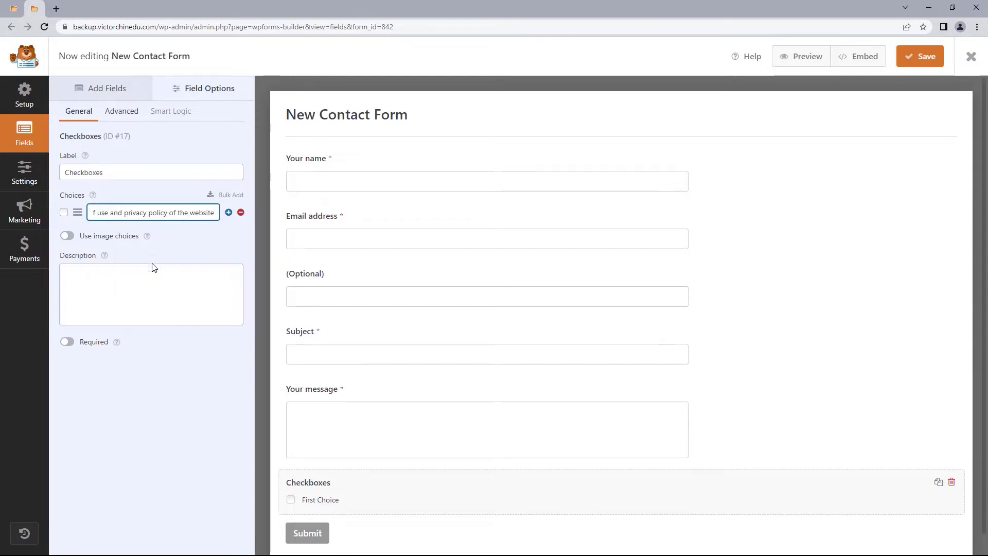
# Step: Make the Checkboxes field required
pyautogui.click(72, 344)
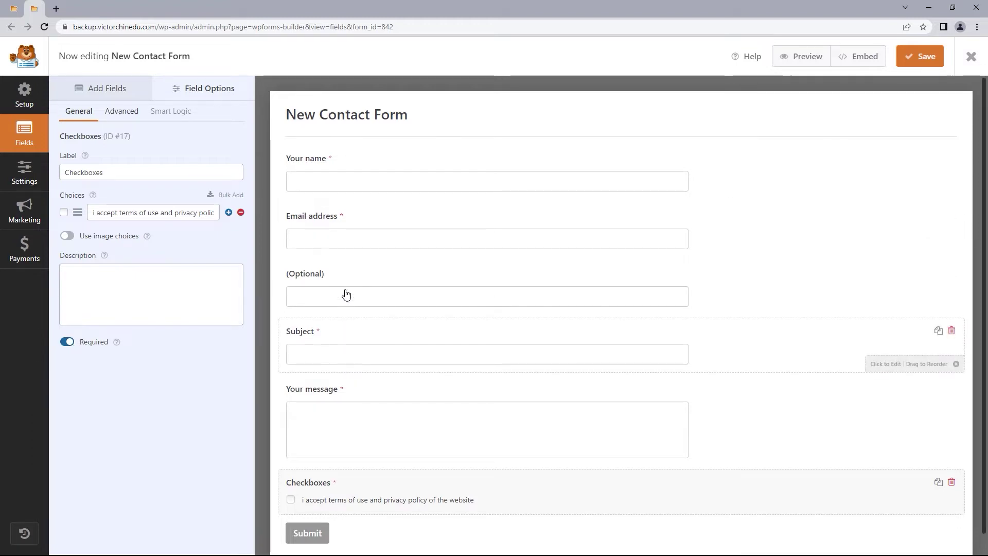
# Step: Set the "Your name" field's size to Large and its placeholder to "Full Name"
pyautogui.click(342, 184)
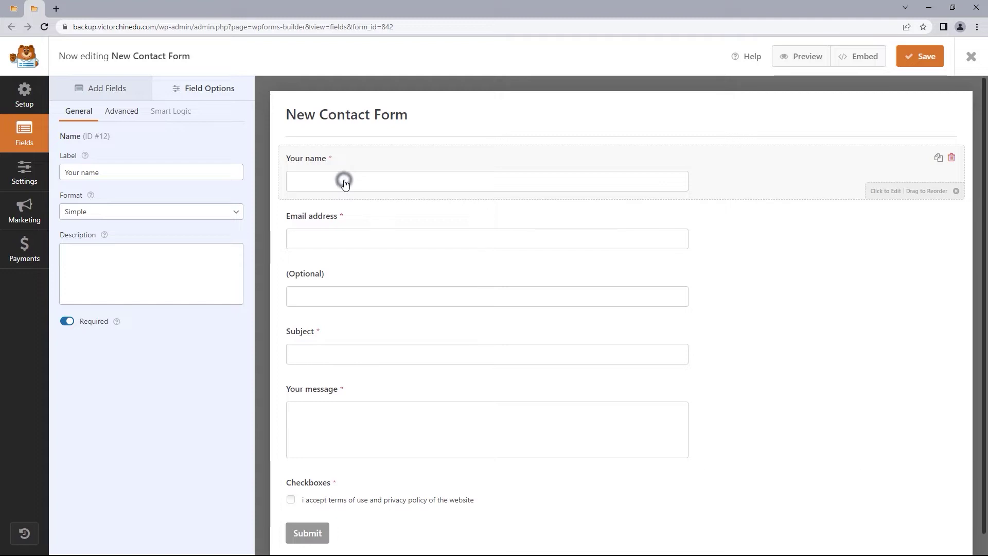
pyautogui.click(128, 112)
pyautogui.click(123, 170)
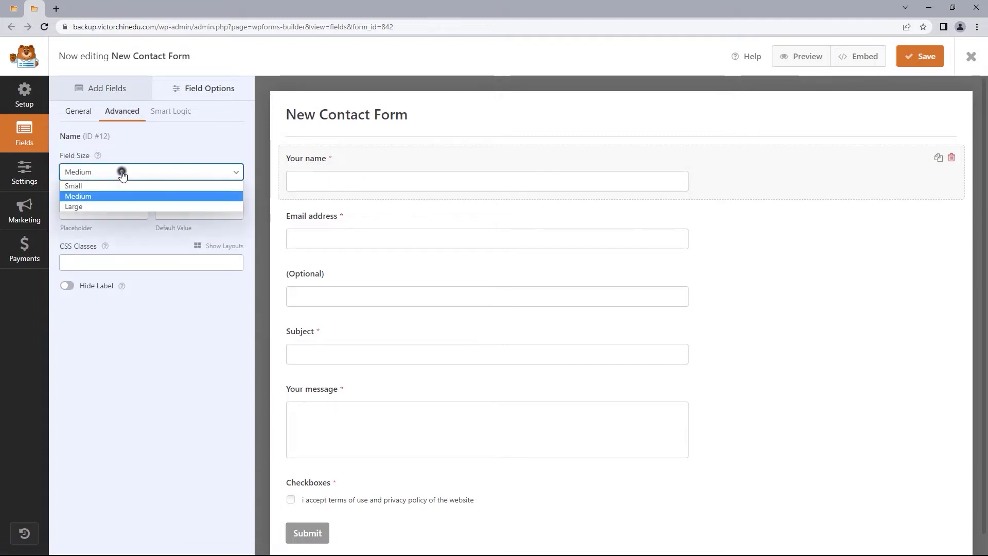
pyautogui.click(114, 204)
pyautogui.click(114, 210)
pyautogui.write('F')
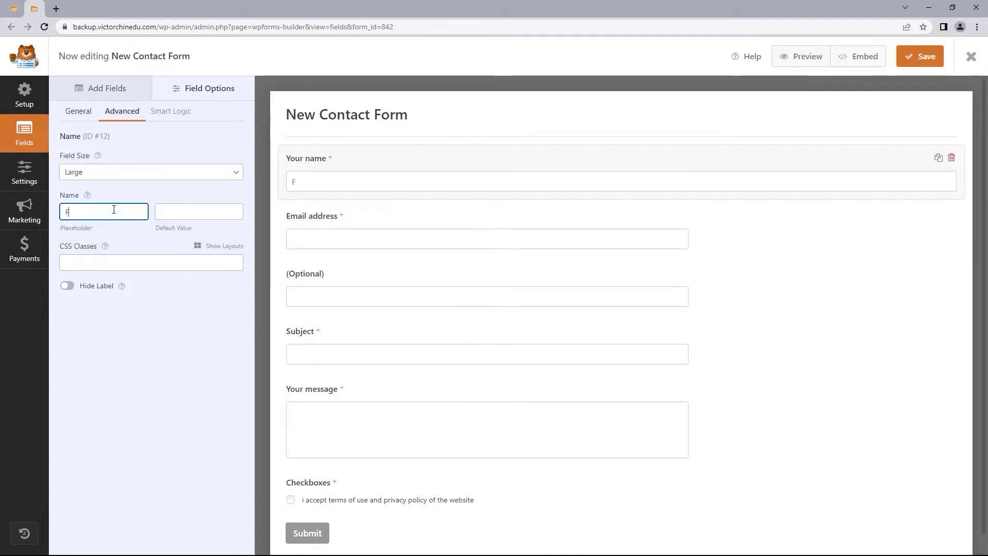
pyautogui.write('ull Name')
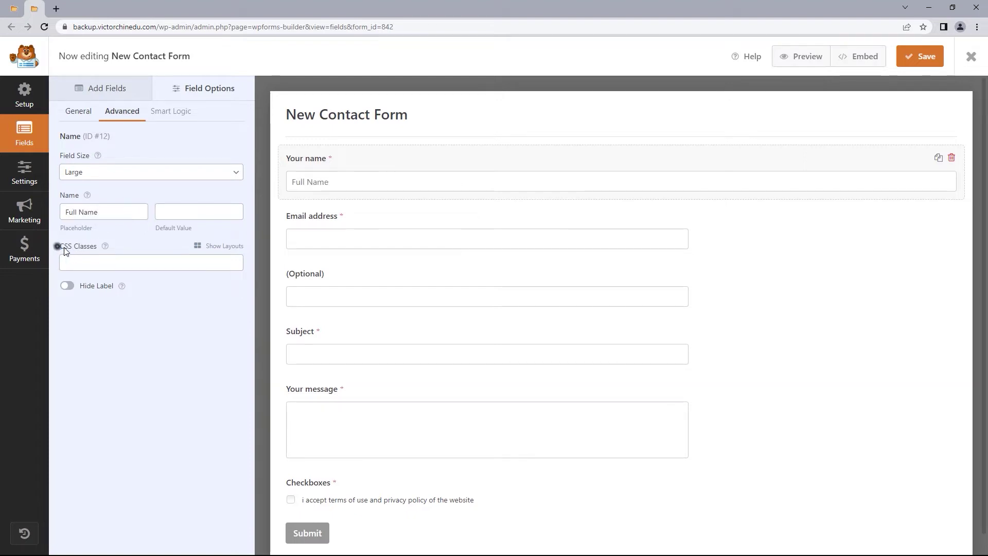
# Step: Assign the "Your name" field to the first column of a two-column layout
pyautogui.tripleClick(63, 248)
pyautogui.click(229, 253)
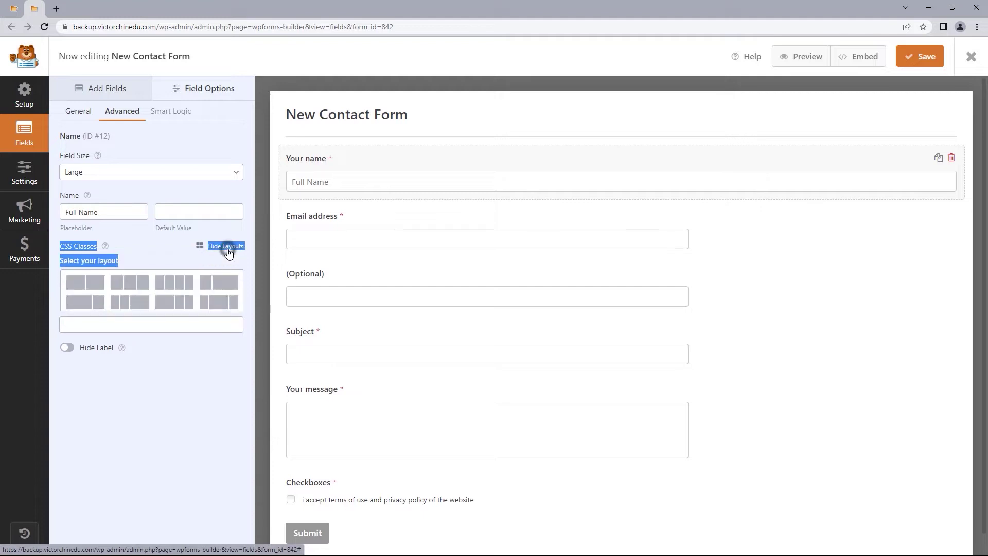
pyautogui.click(85, 284)
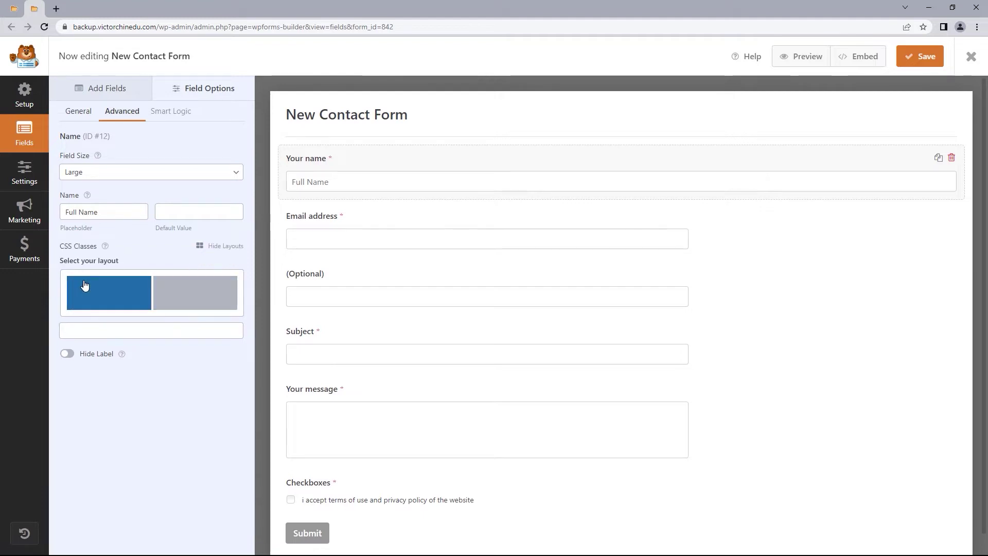
pyautogui.click(109, 297)
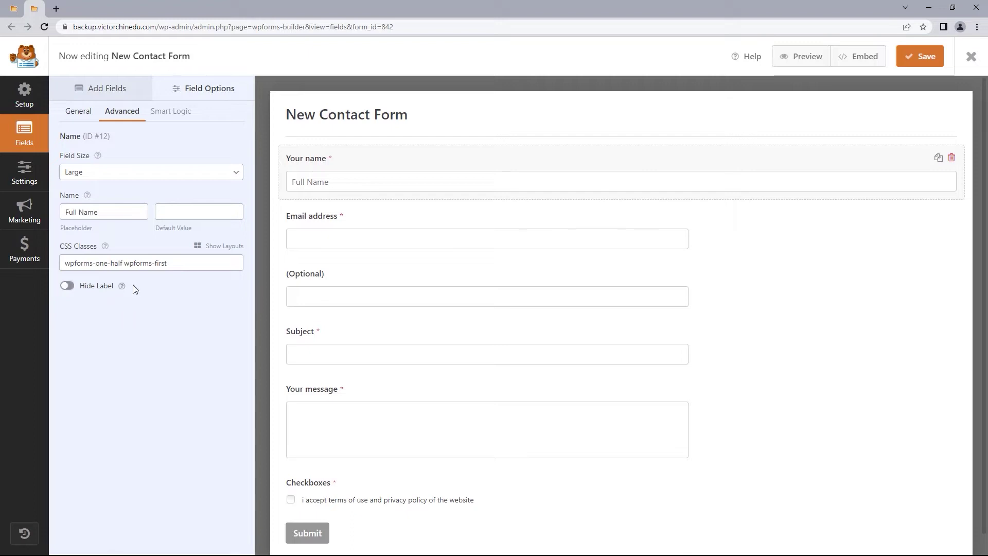
# Step: Set the "Email address" field's size to Large and its placeholder text to "Email Address"
pyautogui.click(316, 233)
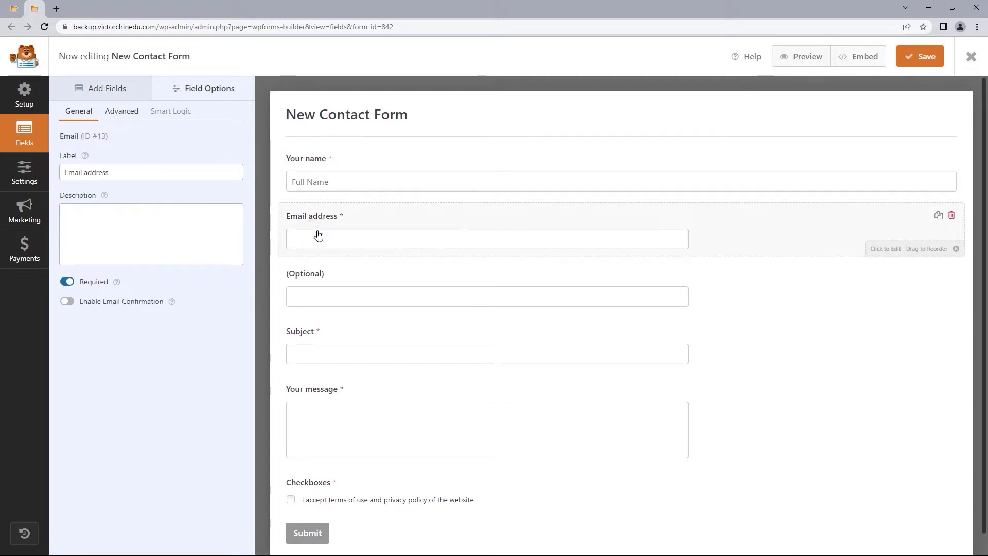
pyautogui.click(115, 115)
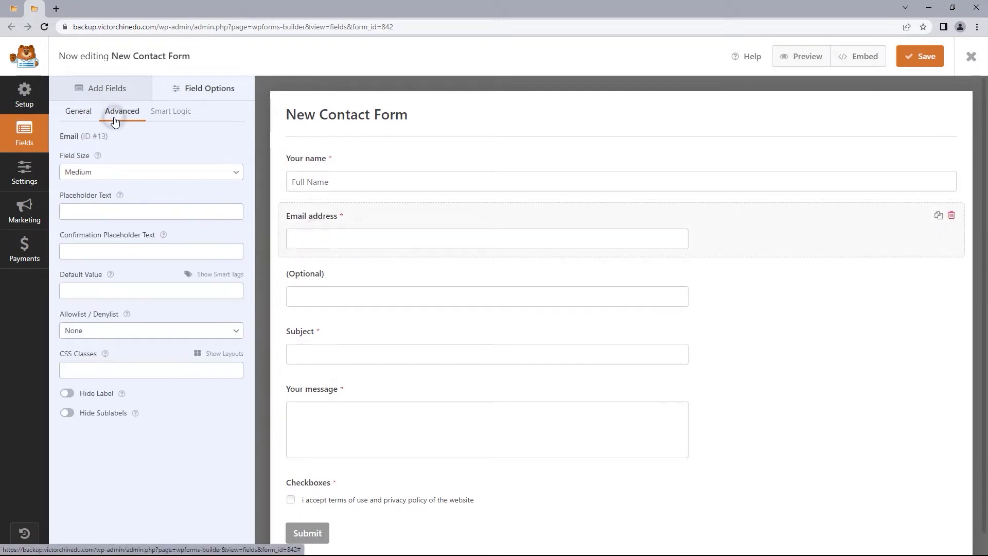
pyautogui.click(115, 171)
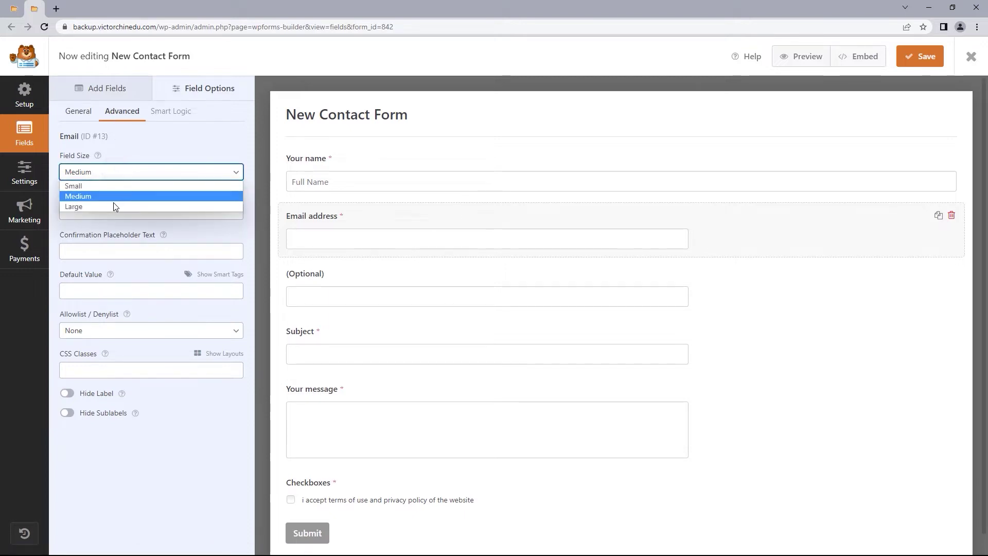
pyautogui.click(114, 205)
pyautogui.click(113, 212)
pyautogui.write('E')
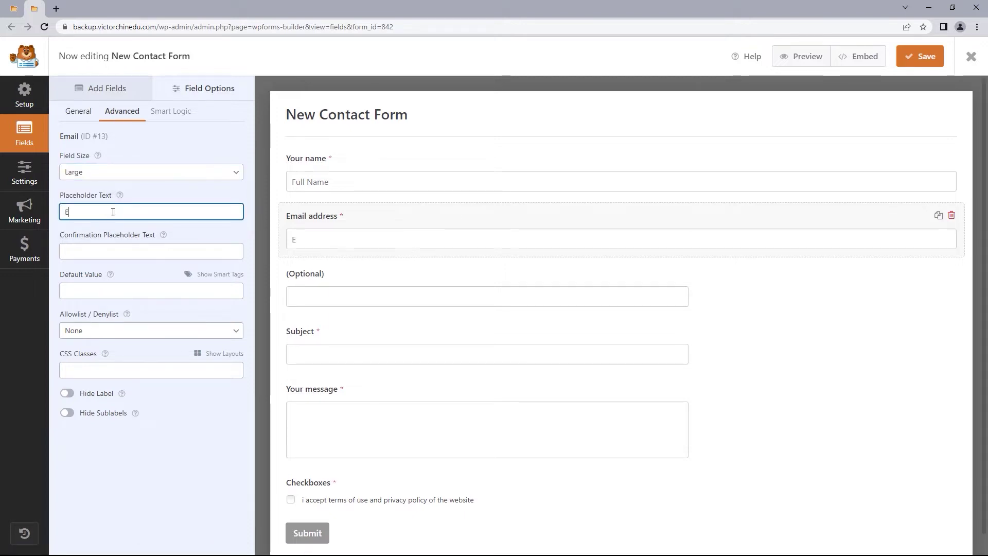
pyautogui.write('mail Address')
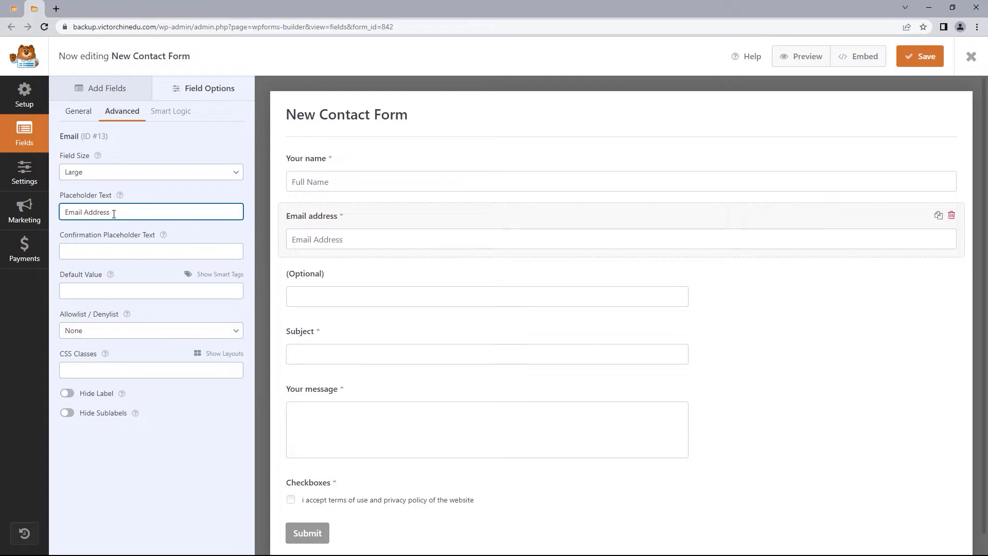
# Step: Assign the "Email address" field to the second column of a two-column layout
pyautogui.click(227, 355)
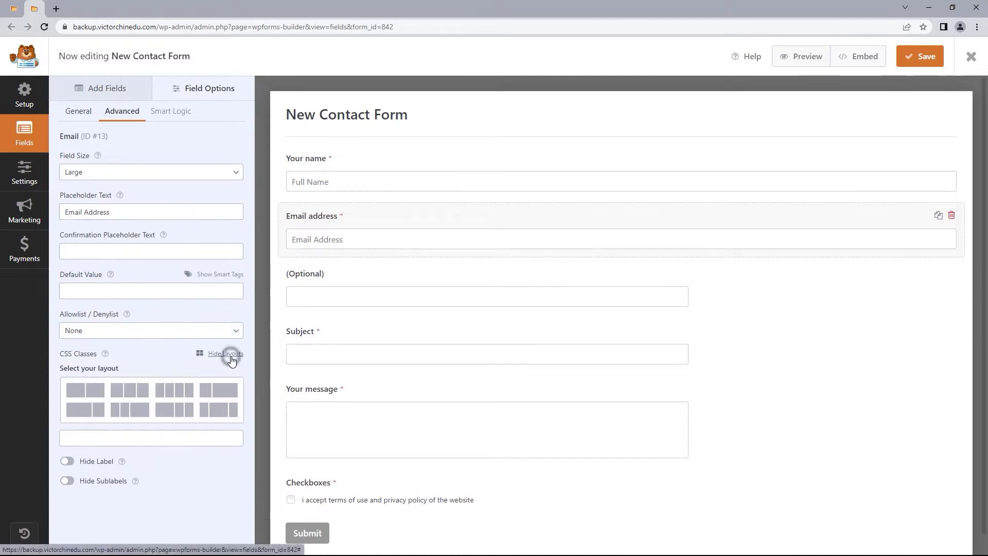
pyautogui.click(92, 390)
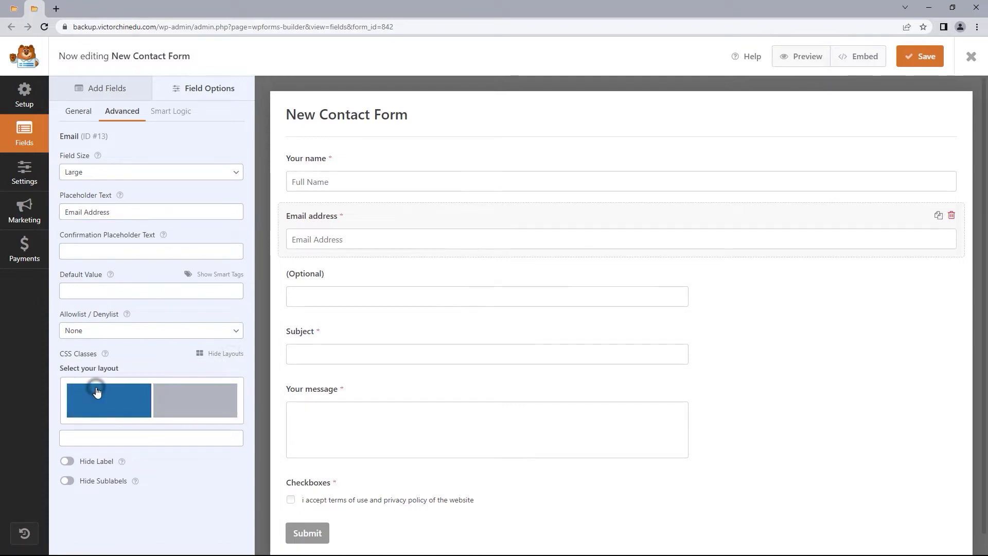
pyautogui.click(197, 409)
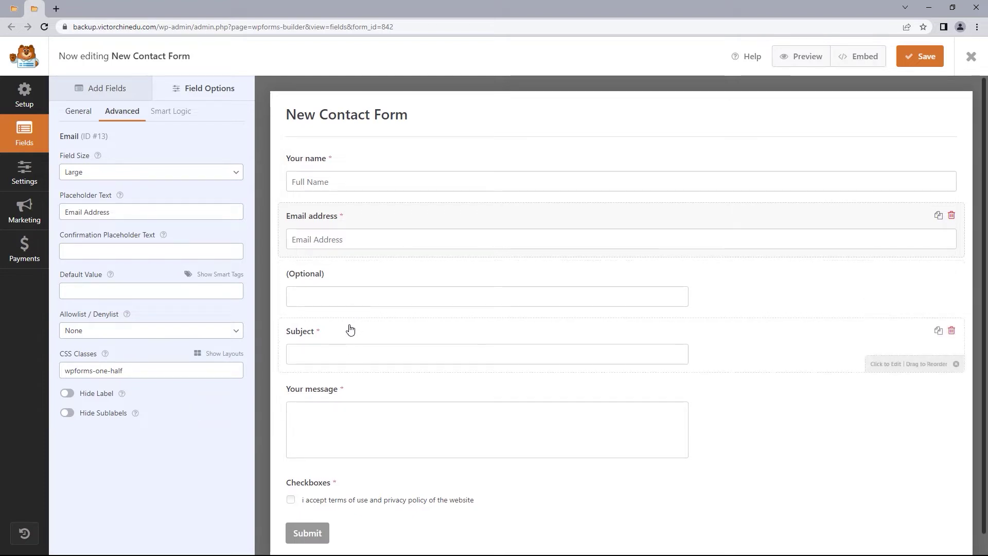
# Step: Make the "(Optional)" field Large with the placeholder "Phone Number" and choose the two-column layout for it
pyautogui.click(350, 273)
pyautogui.click(130, 118)
pyautogui.click(123, 172)
pyautogui.click(117, 206)
pyautogui.click(117, 211)
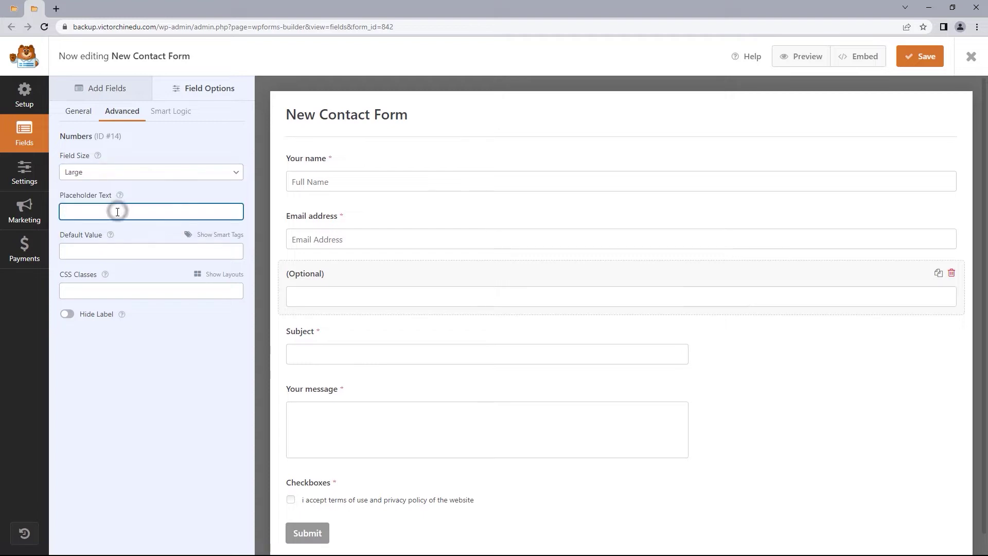
pyautogui.write('Phone Number')
pyautogui.click(221, 274)
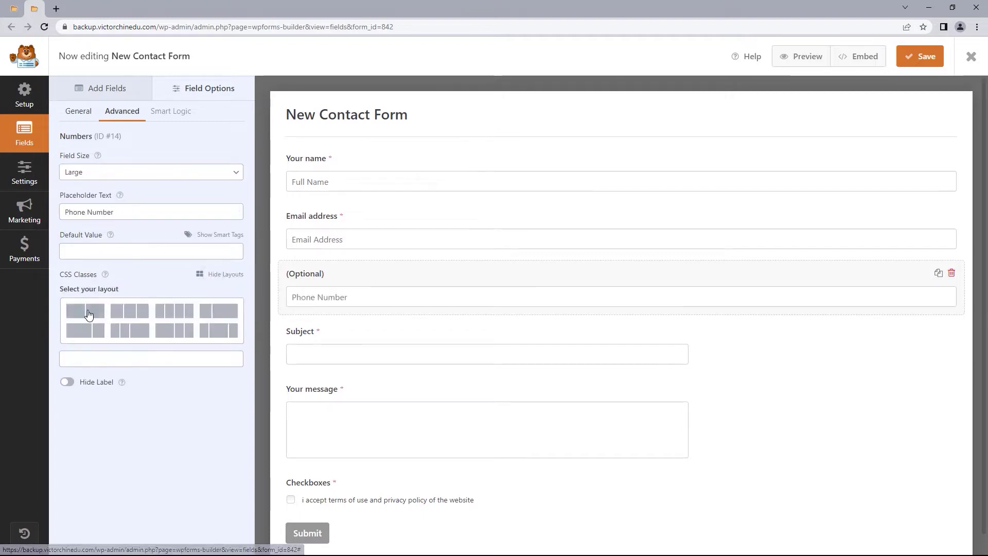
pyautogui.click(75, 308)
# Step: Make the "Subject" field Large with the placeholder "New Project" and assign it to the second column of a two-column layout
pyautogui.click(328, 324)
pyautogui.click(122, 111)
pyautogui.click(124, 172)
pyautogui.click(117, 206)
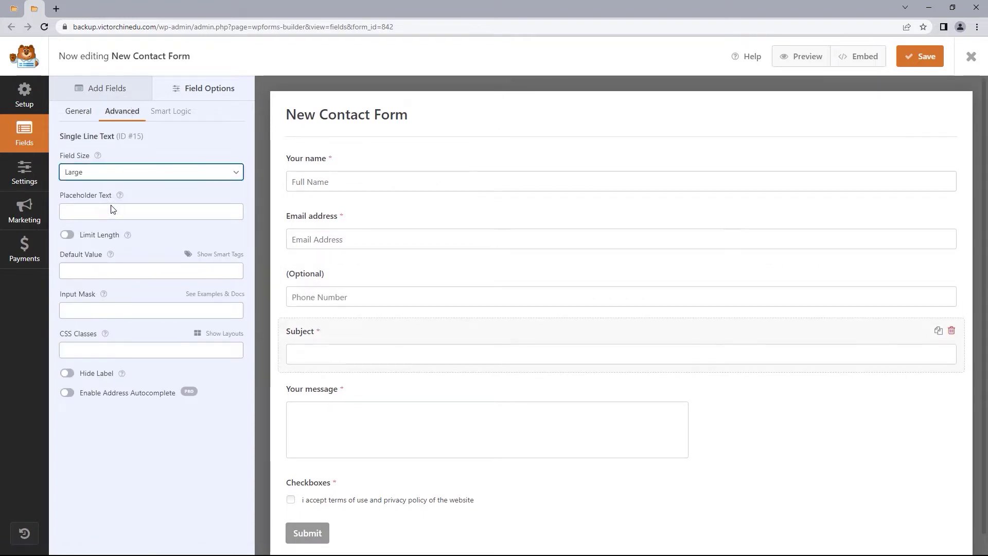
pyautogui.click(109, 211)
pyautogui.write('New Project')
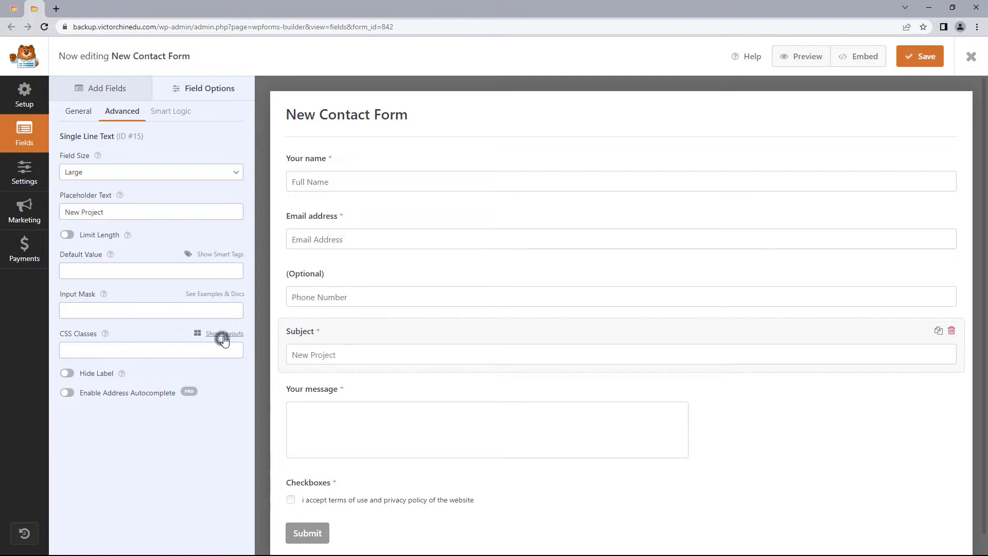
pyautogui.click(219, 332)
pyautogui.click(77, 379)
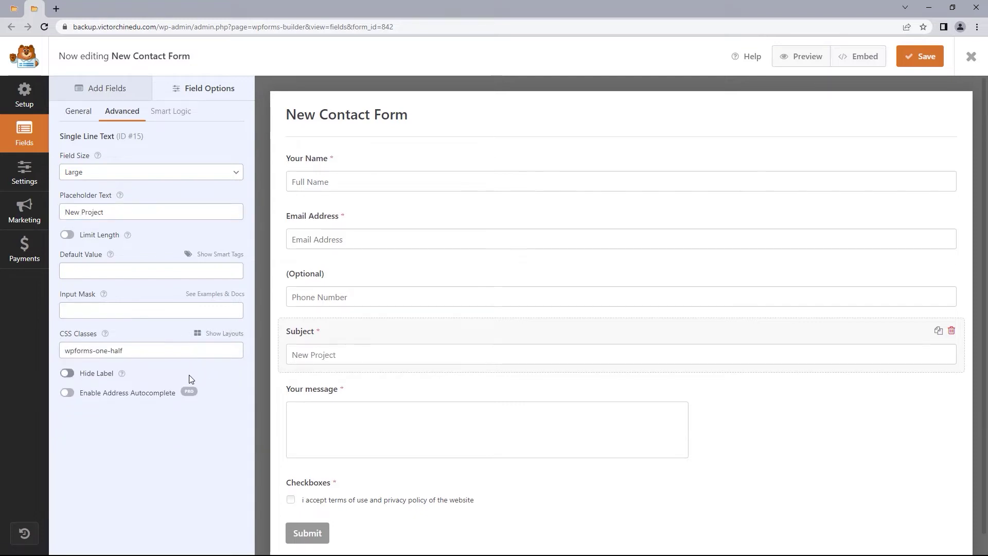
# Step: Set the "Your message" field's placeholder text to "Tell us about your project"
pyautogui.click(313, 403)
pyautogui.click(131, 117)
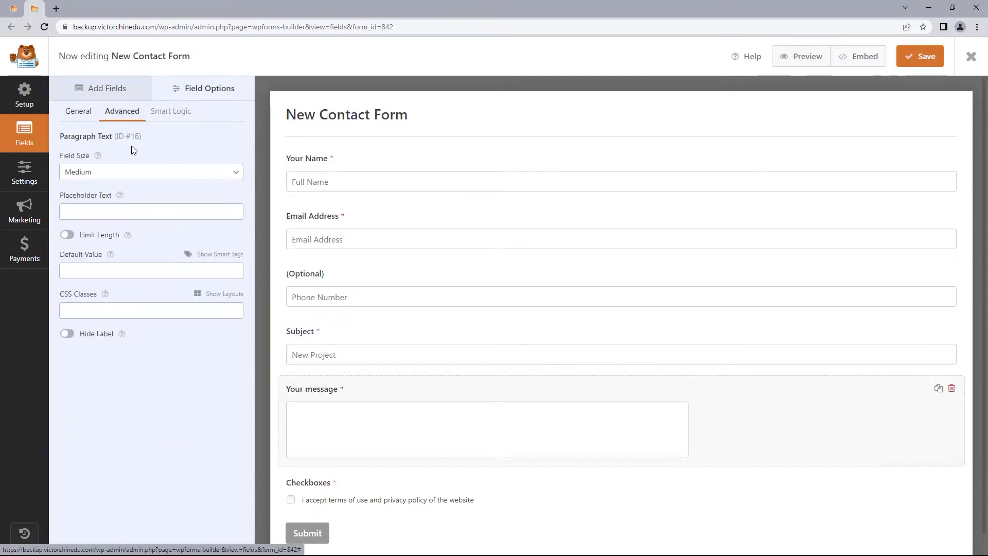
pyautogui.click(129, 207)
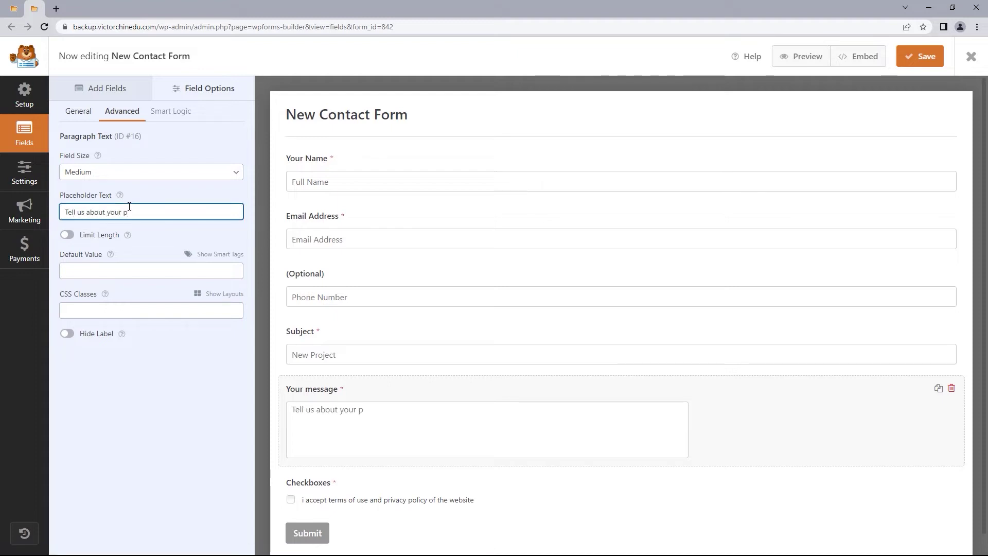
pyautogui.write('Tell us about your project')
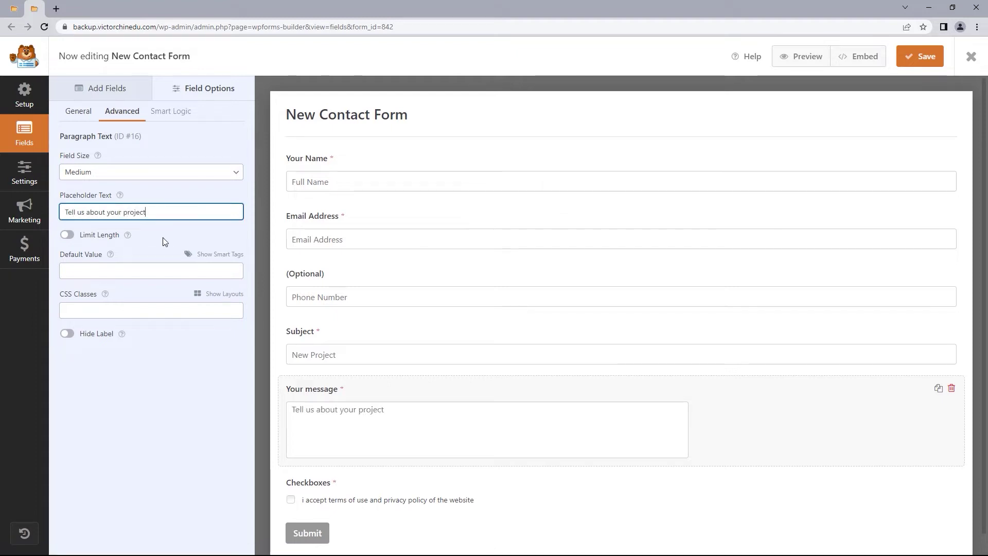
# Step: Hide the label of the Checkboxes field
pyautogui.click(341, 490)
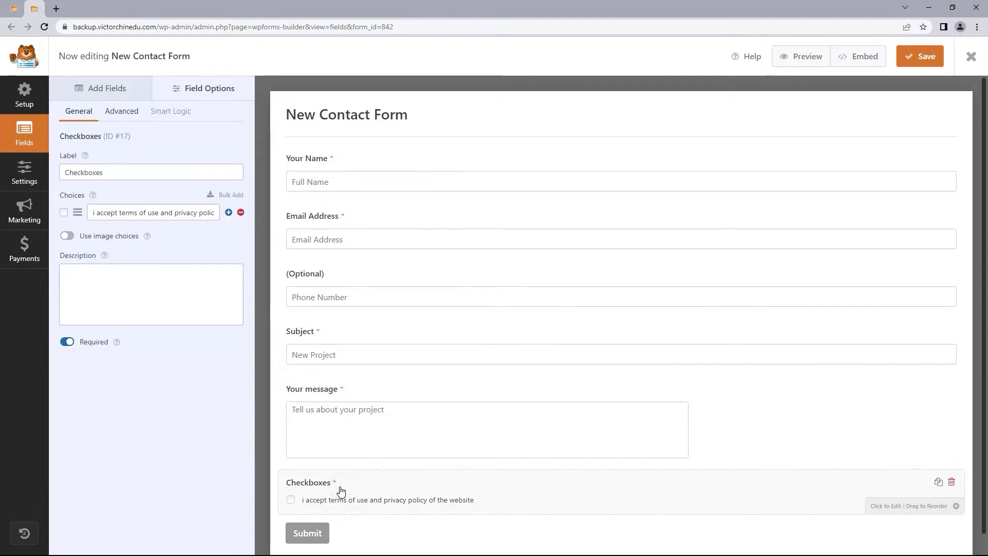
pyautogui.click(122, 112)
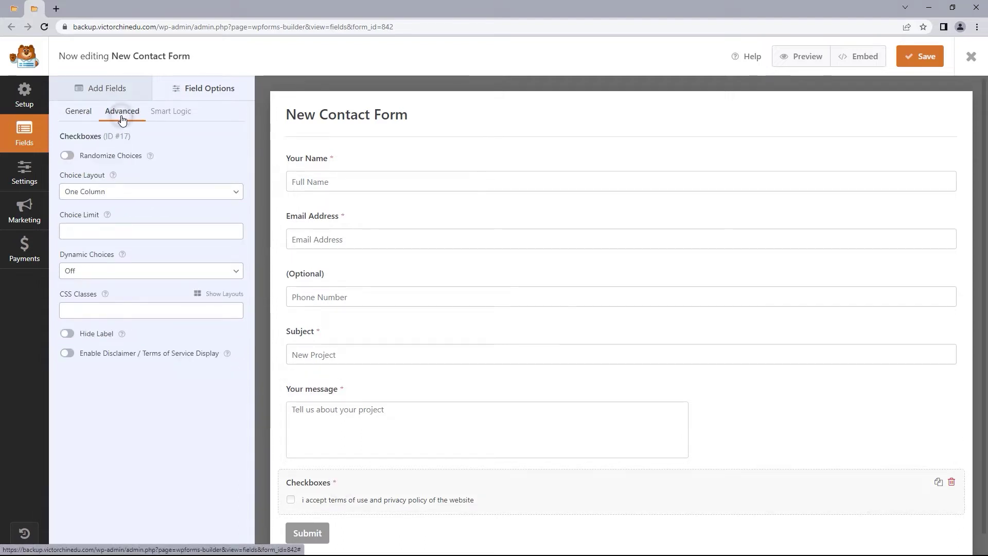
pyautogui.click(67, 335)
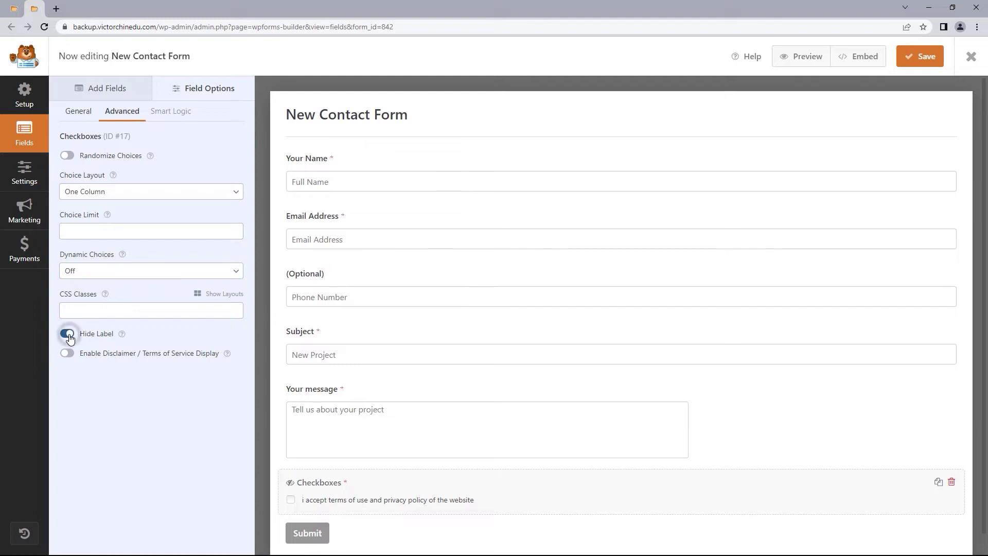
# Step: Set the form's submit button text to "Send Message", as on the live site's form, and save the form
pyautogui.click(16, 11)
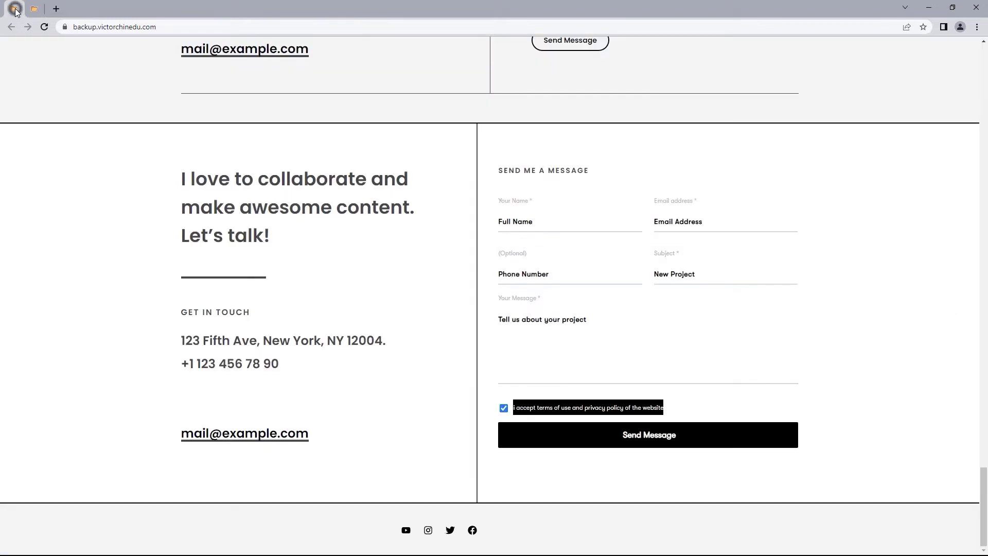
pyautogui.click(625, 496)
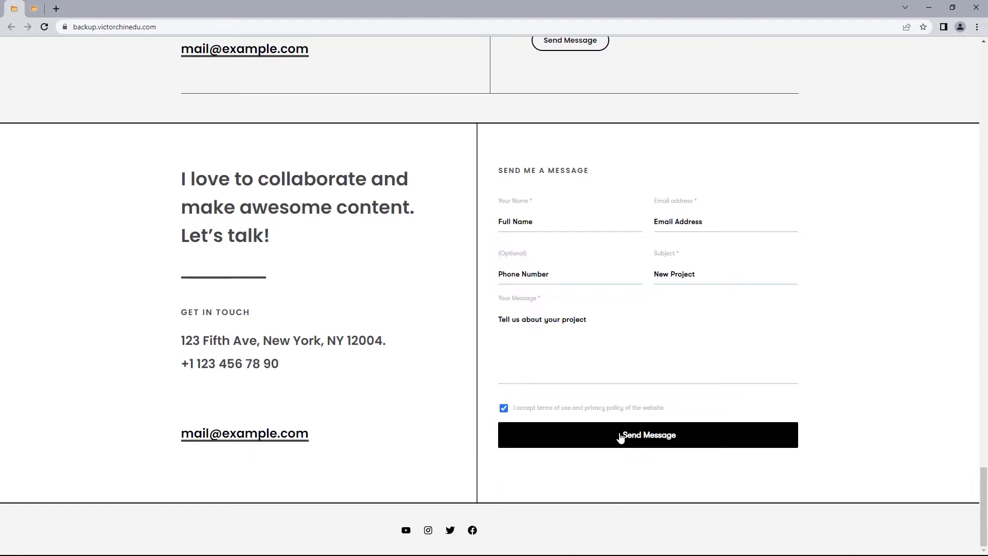
pyautogui.click(34, 9)
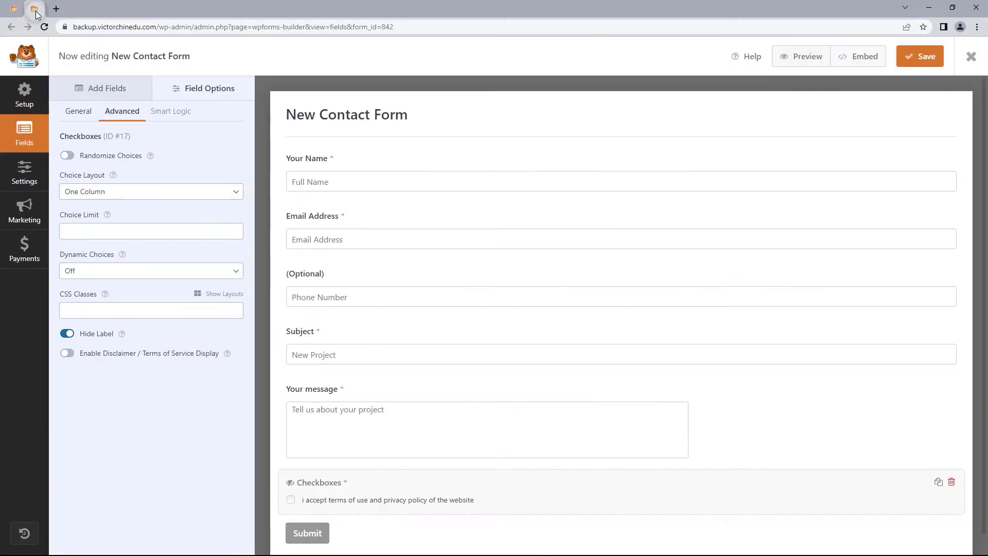
pyautogui.click(911, 60)
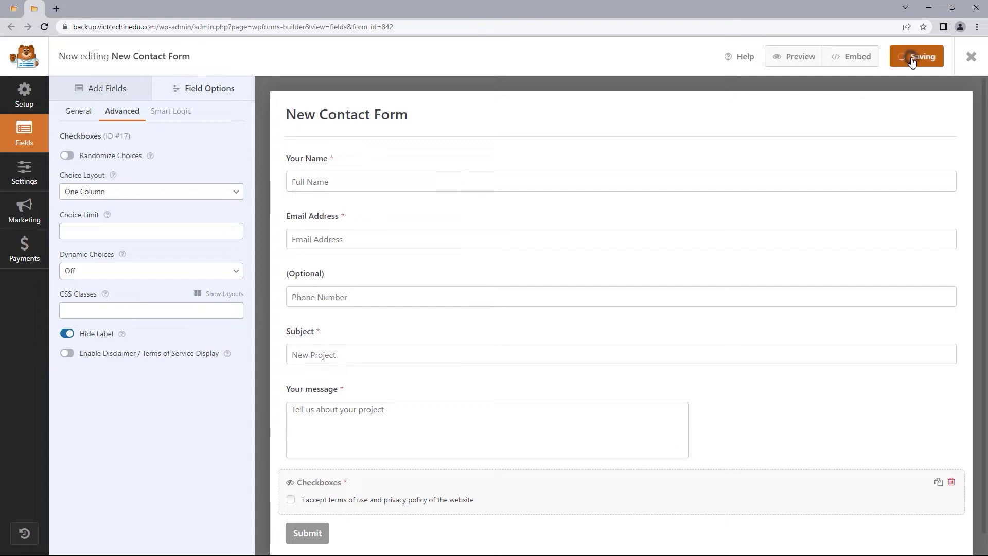
pyautogui.click(39, 175)
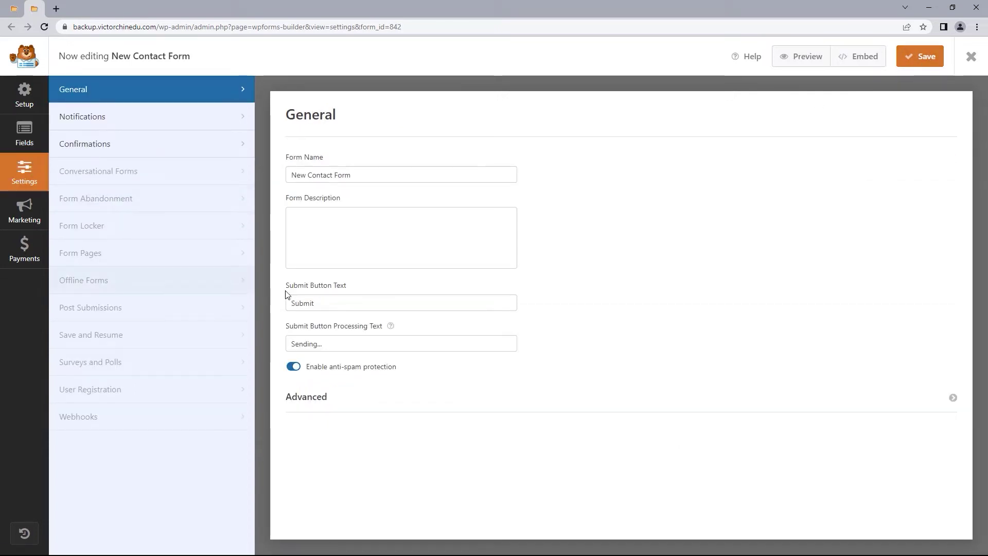
pyautogui.doubleClick(322, 301)
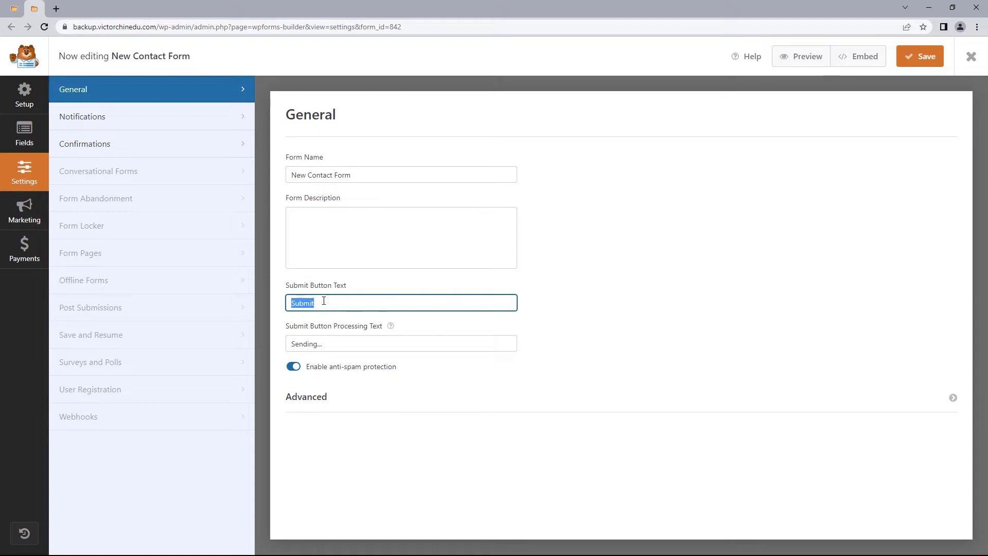
pyautogui.write('Send Message')
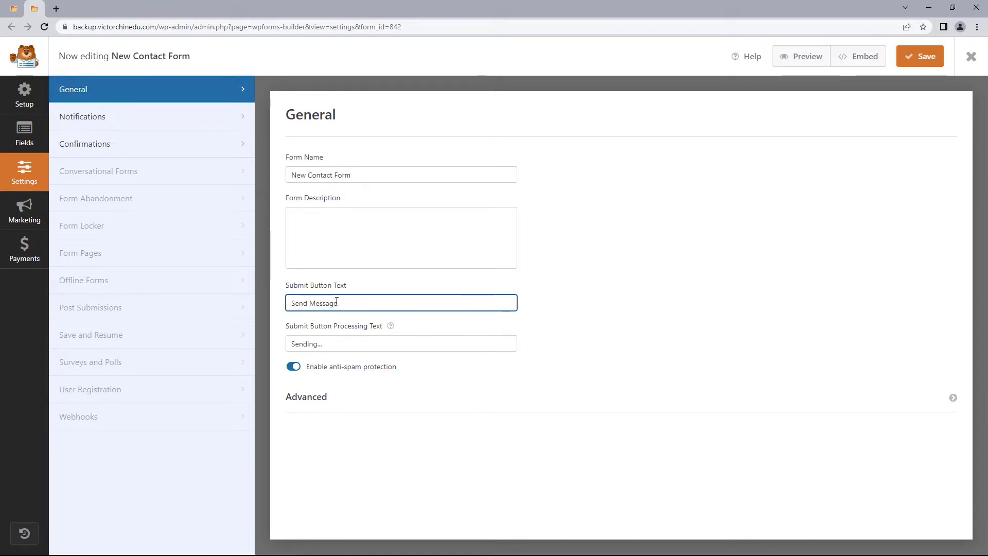
pyautogui.click(923, 58)
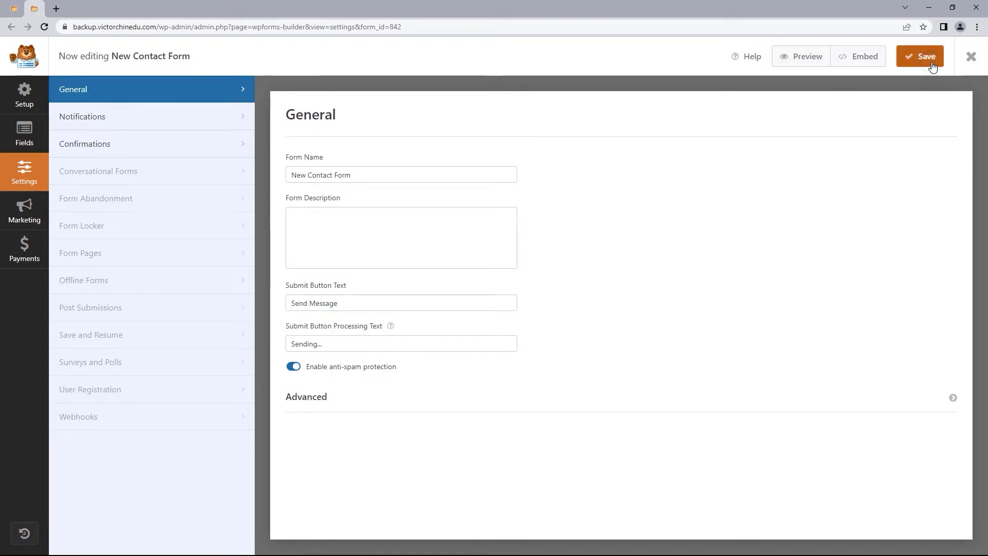
# Step: Examine the form's default notification settings, especially the Send To Email Address
pyautogui.click(187, 125)
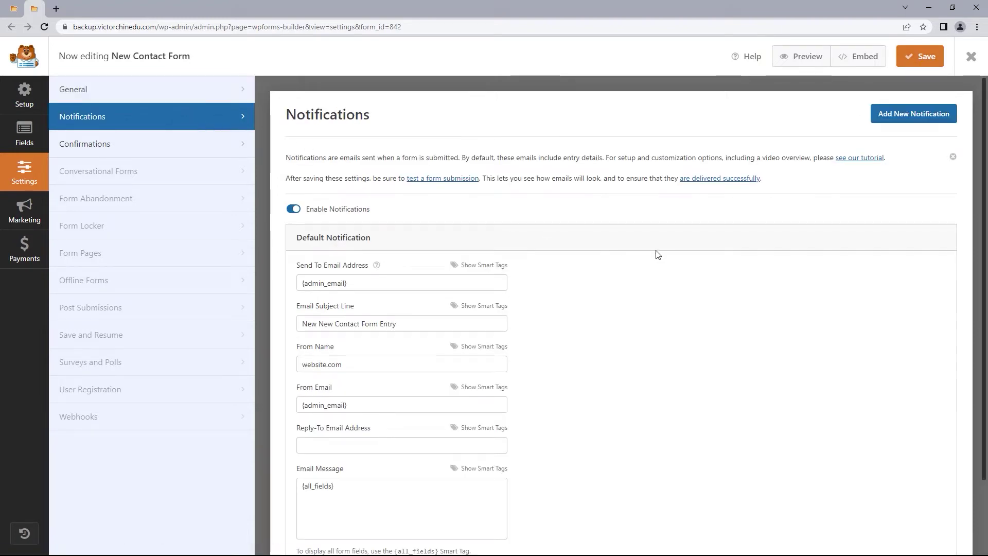
pyautogui.scroll(-3, 655, 252)
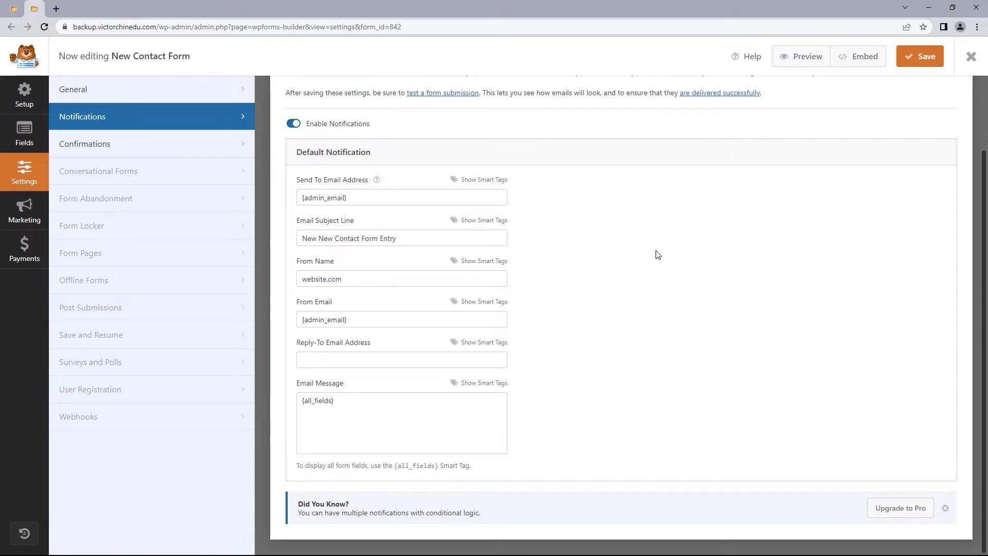
pyautogui.click(413, 197)
pyautogui.doubleClick(379, 198)
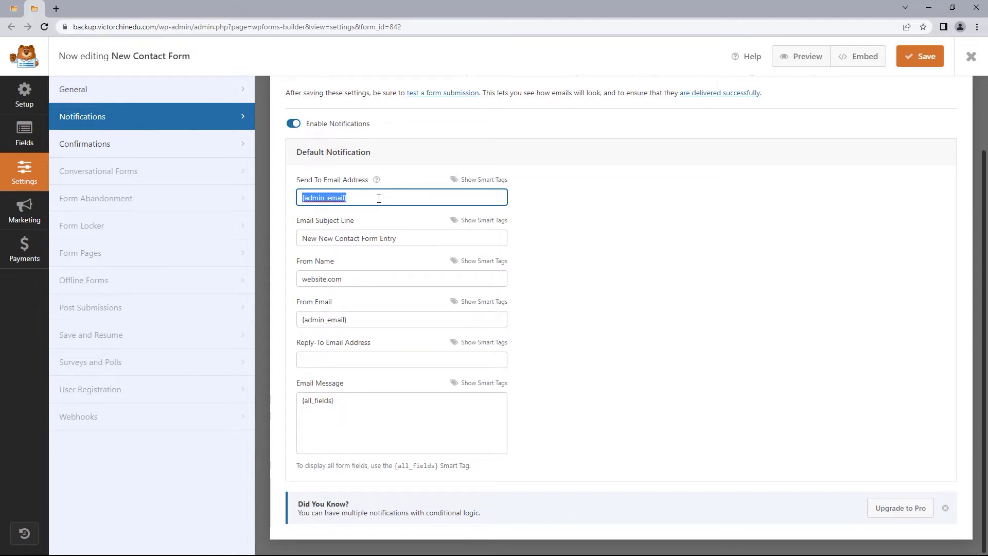
# Step: Try the Show Page and Go to URL (Redirect) confirmation types for the form and return the type to Message
pyautogui.click(136, 146)
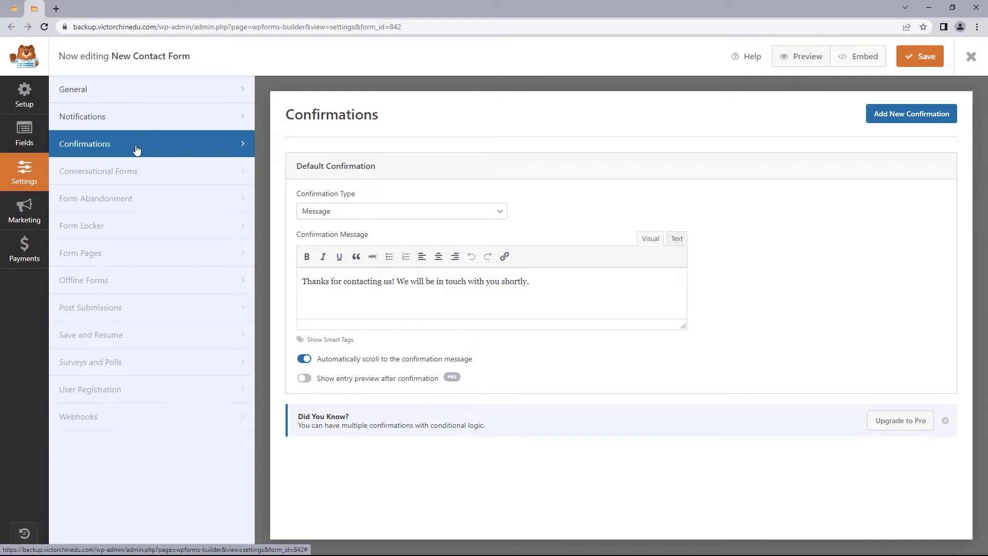
pyautogui.click(369, 215)
pyautogui.click(362, 232)
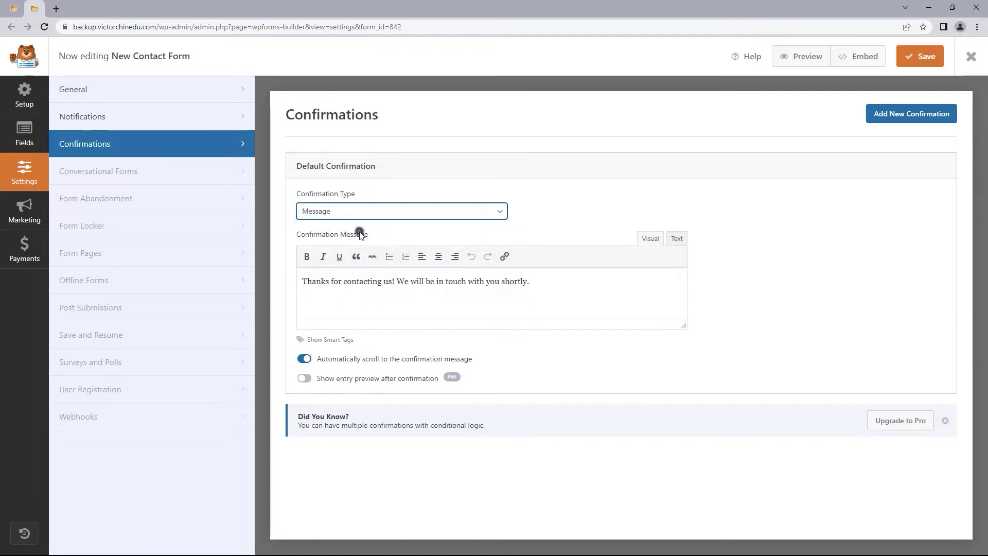
pyautogui.click(352, 254)
pyautogui.click(351, 264)
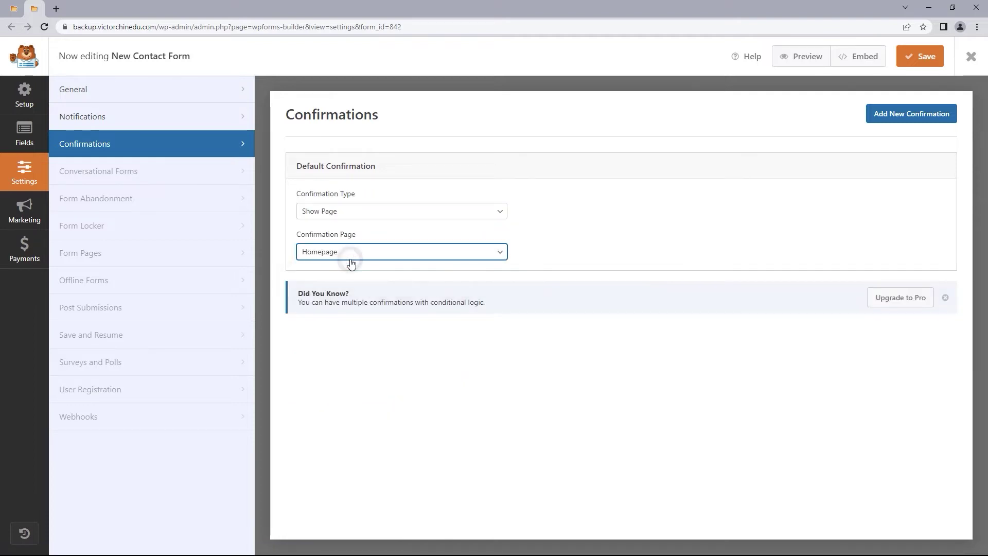
pyautogui.click(351, 213)
pyautogui.click(344, 246)
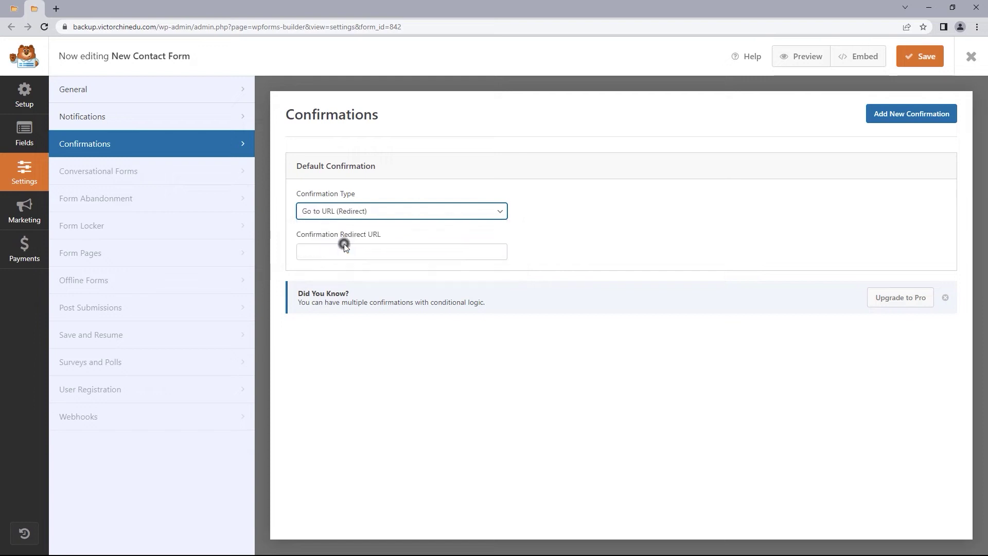
pyautogui.click(344, 247)
pyautogui.click(348, 216)
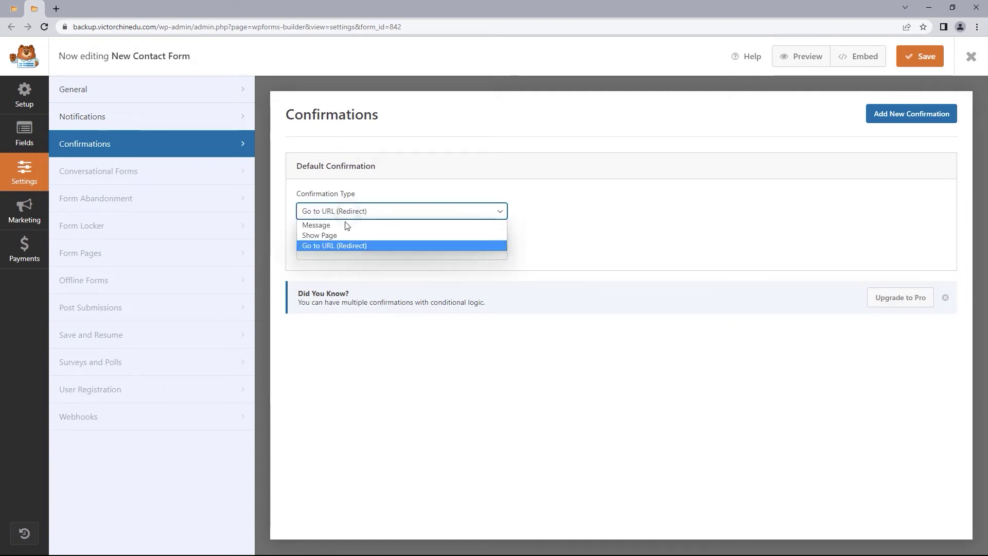
pyautogui.click(345, 223)
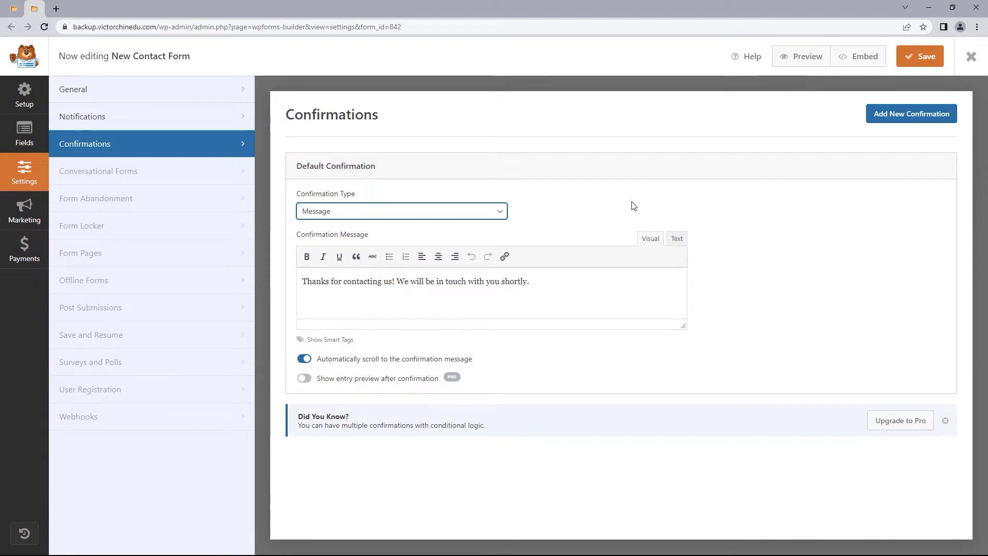
# Step: Save and close the contact form, and open the Homepage for editing in Elementor without the Navigator
pyautogui.click(918, 58)
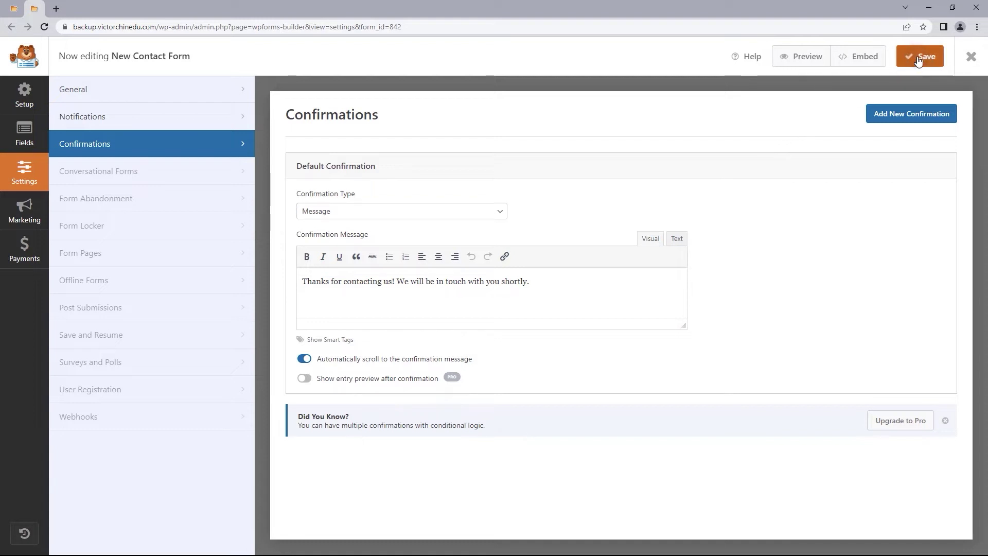
pyautogui.click(969, 59)
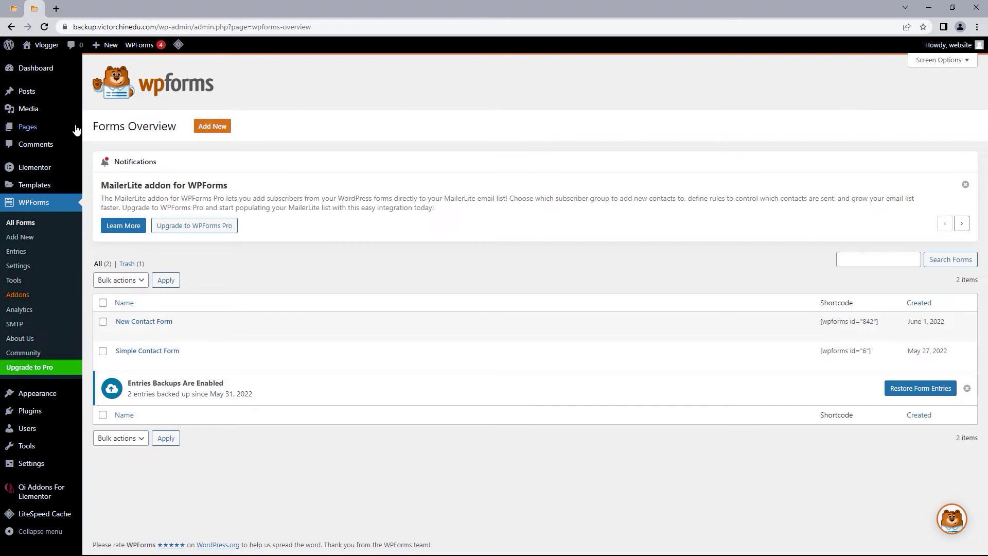
pyautogui.click(51, 129)
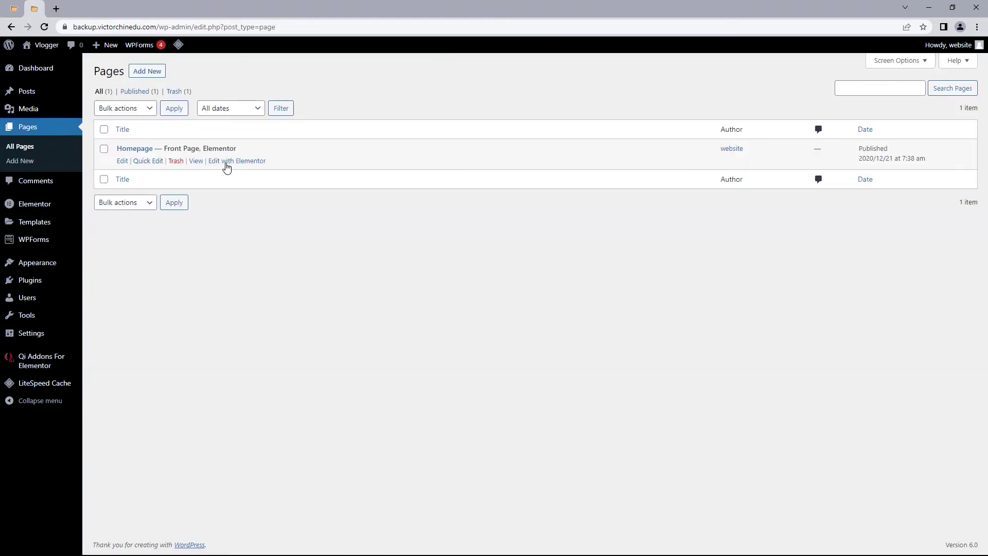
pyautogui.click(232, 162)
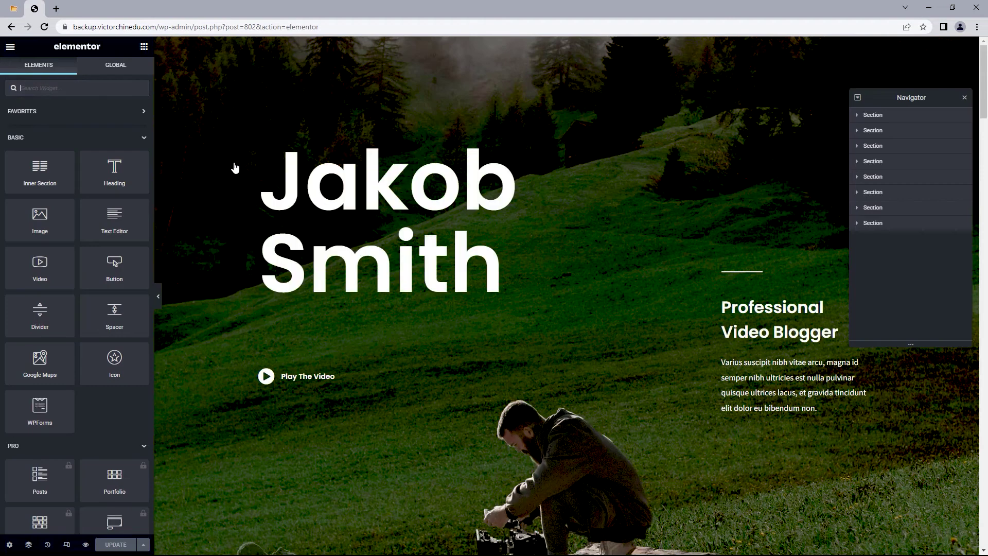
pyautogui.click(965, 99)
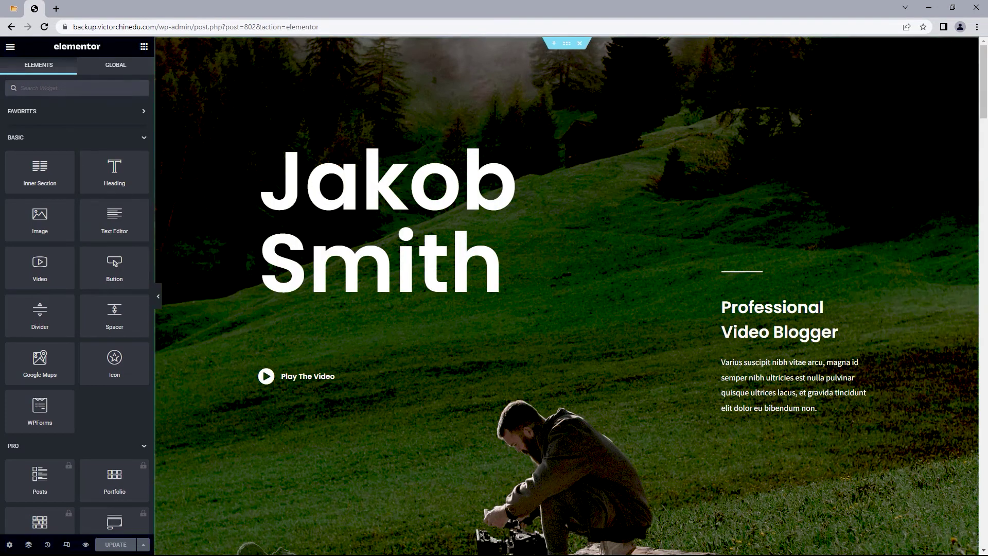
# Step: Add the Qi Addons WPForms widget directly below the "Send me a message" heading in the page's contact section
pyautogui.moveTo(984, 82); pyautogui.dragTo(984, 461)
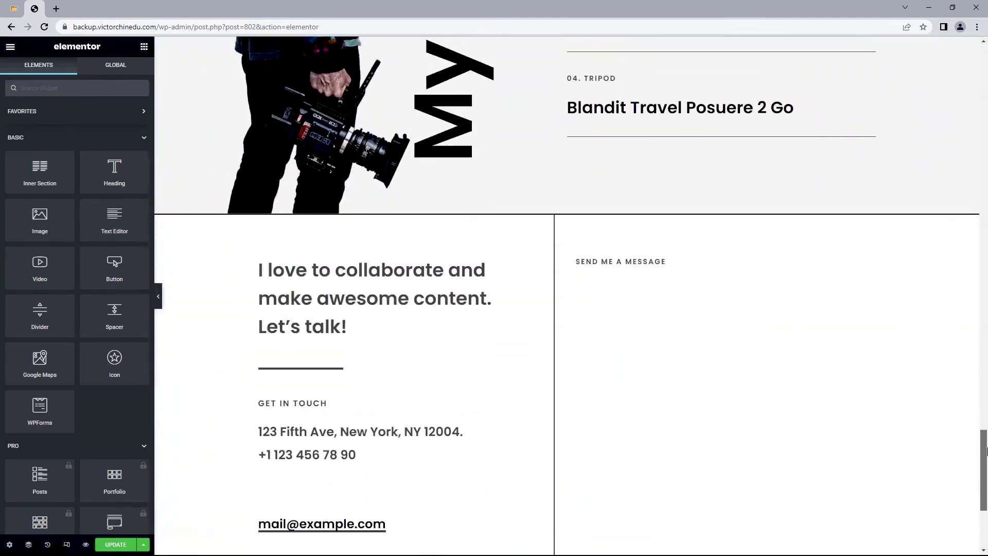
pyautogui.click(101, 83)
pyautogui.write('WPForms')
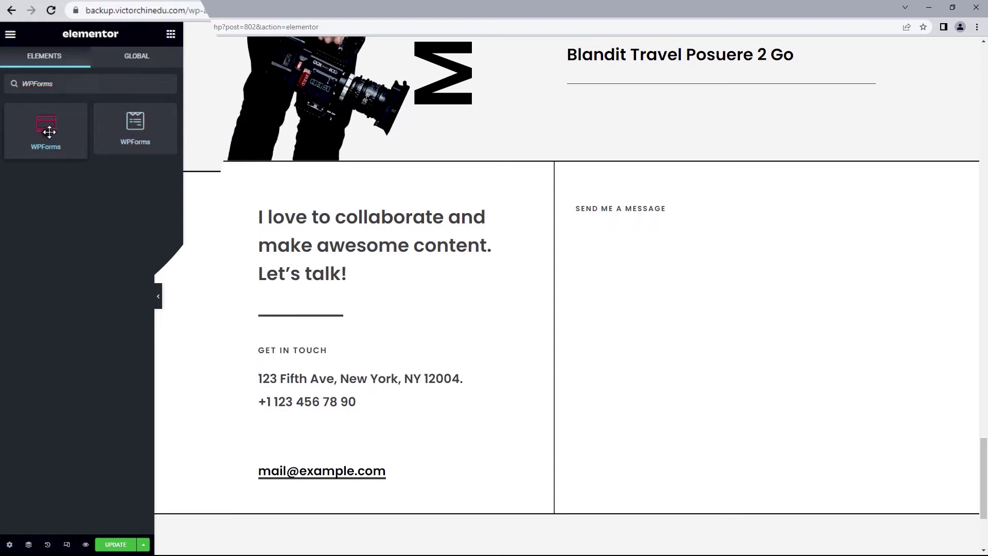
pyautogui.moveTo(48, 133); pyautogui.dragTo(717, 214)
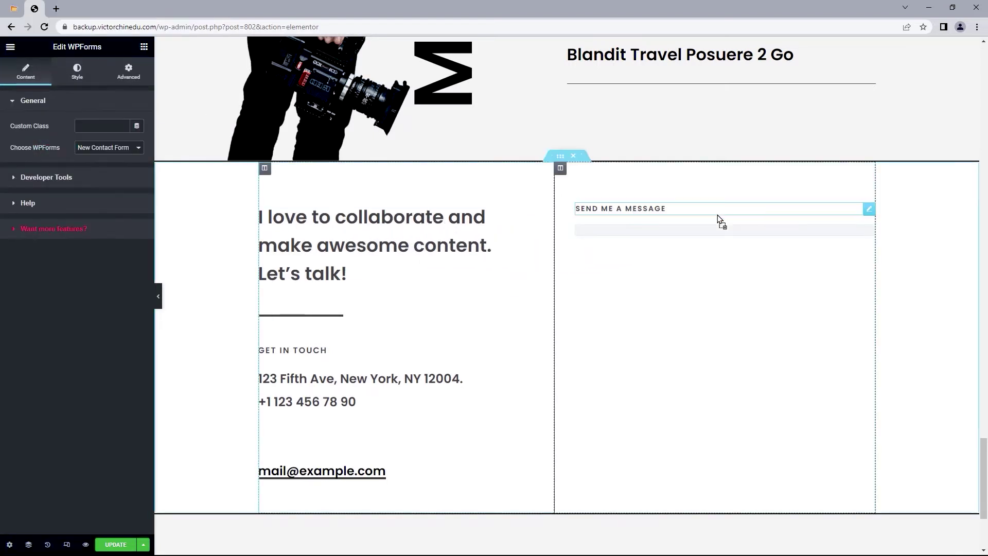
# Step: Set the form's label typography to GT Walsheim, size 12 px, weight 400
pyautogui.click(78, 74)
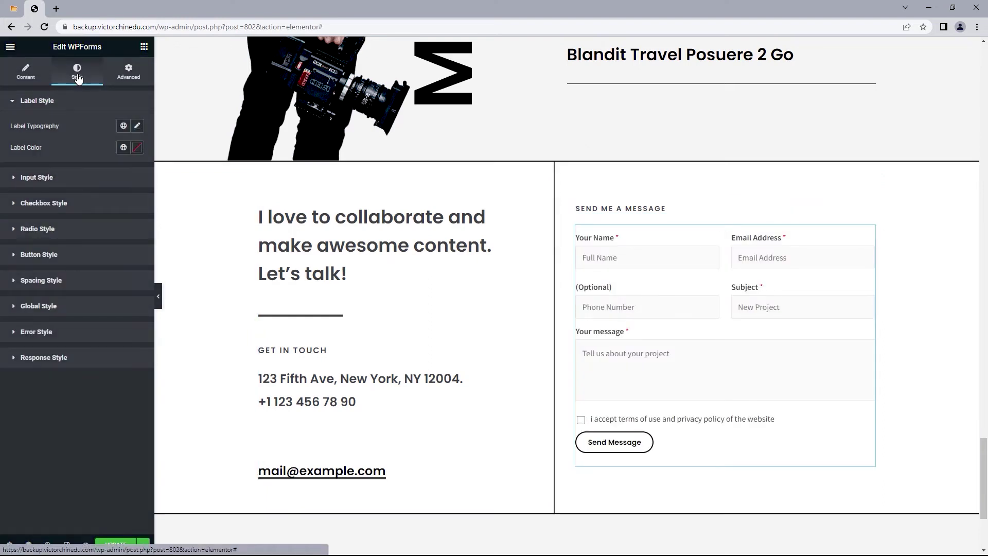
pyautogui.click(137, 127)
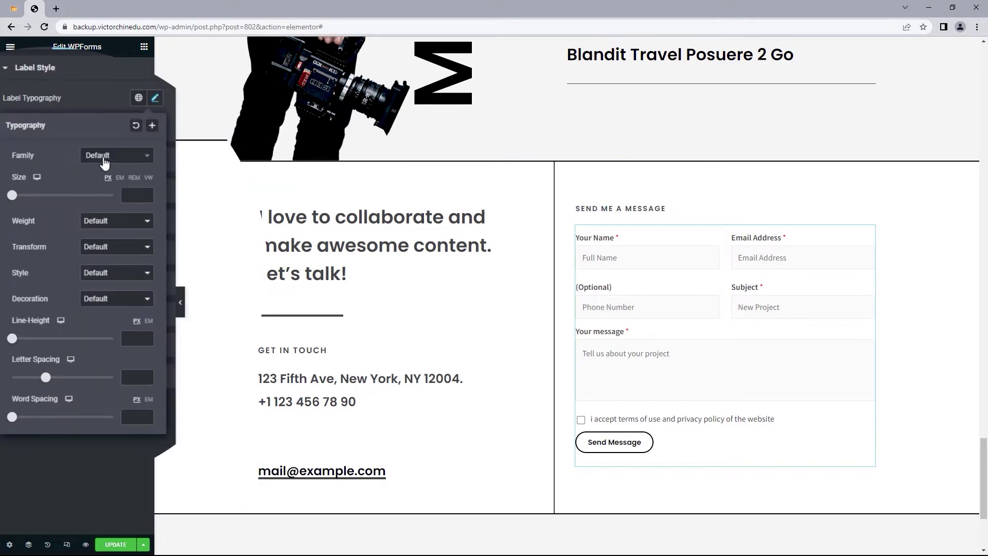
pyautogui.click(110, 162)
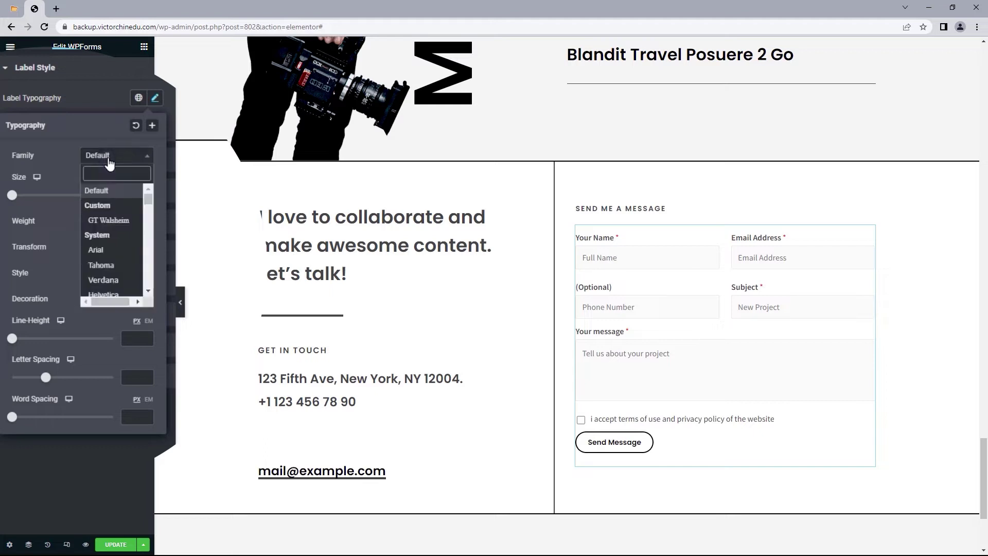
pyautogui.click(96, 222)
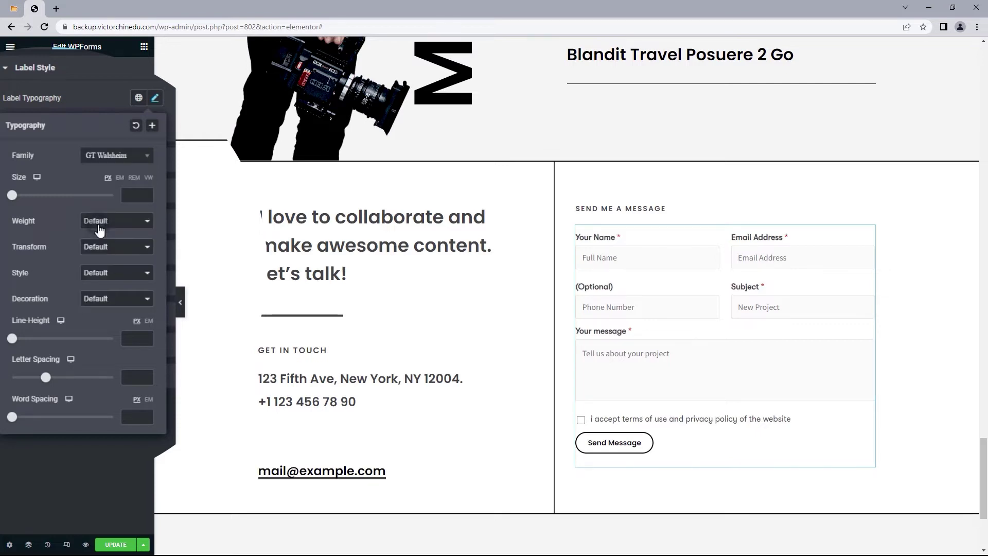
pyautogui.click(135, 195)
pyautogui.write('12')
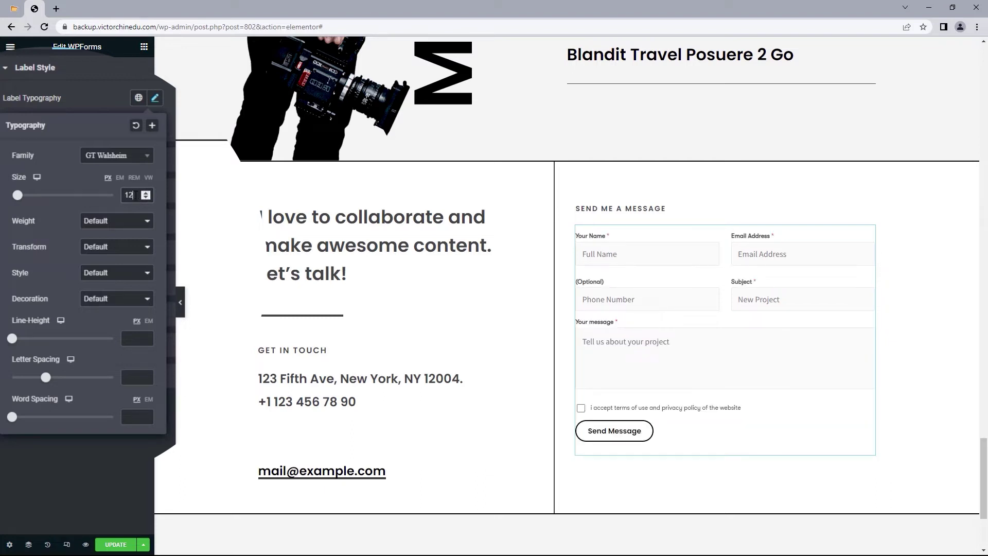
pyautogui.click(93, 222)
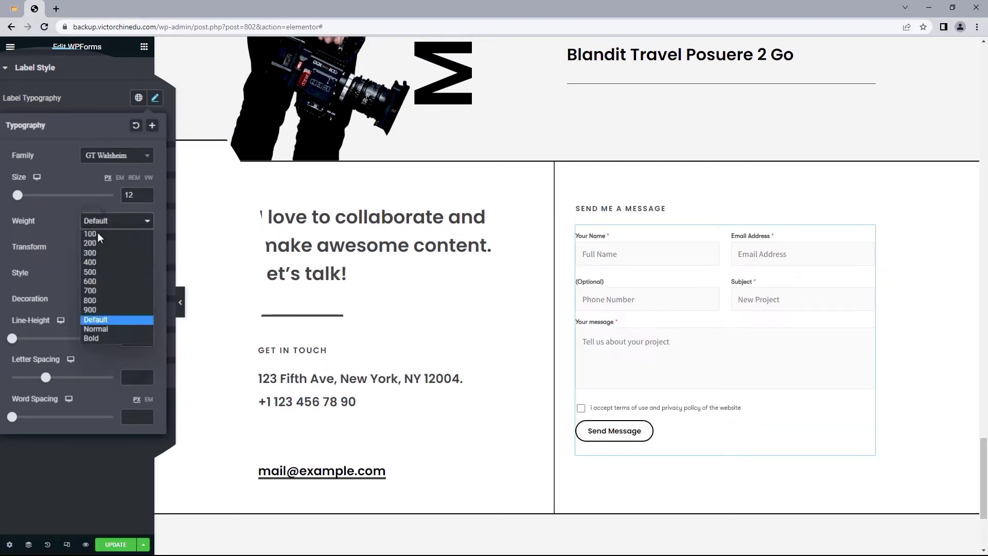
pyautogui.click(105, 260)
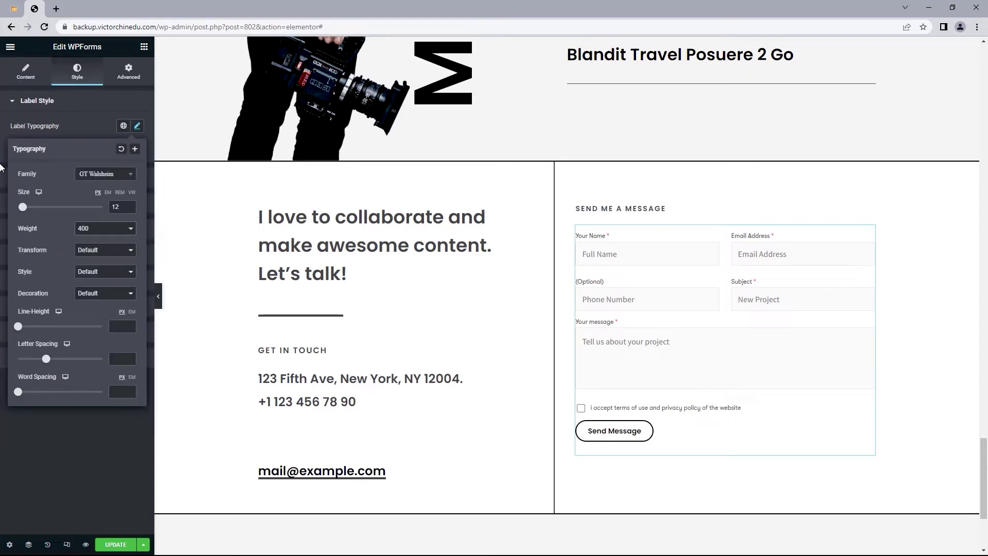
pyautogui.click(3, 135)
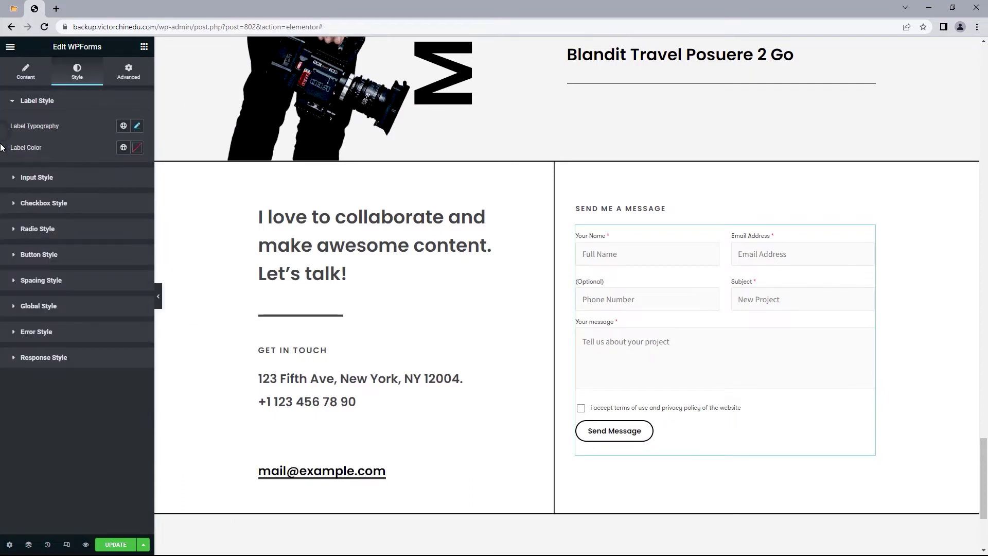
# Step: Set the form's label color to #B2B2B2
pyautogui.click(137, 148)
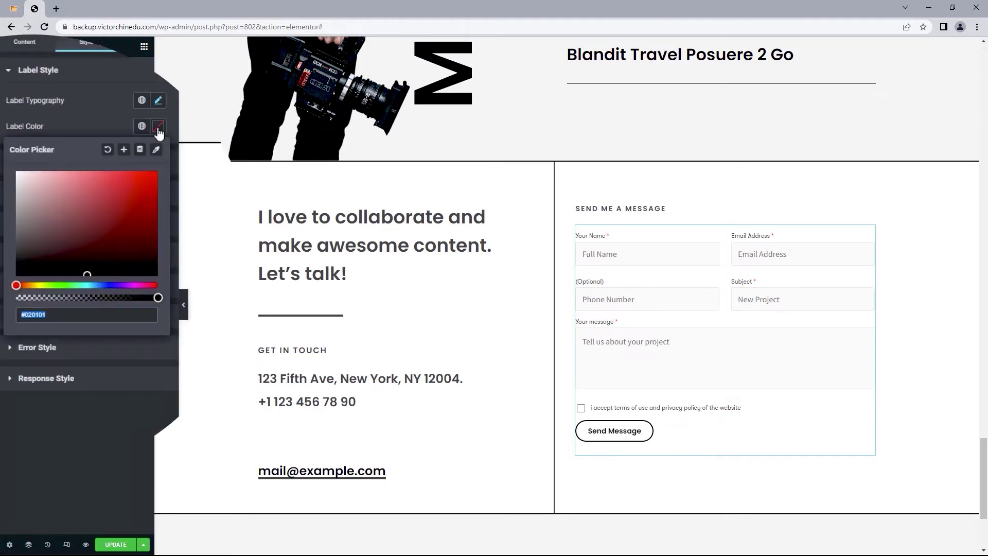
pyautogui.write('#B2B2B2')
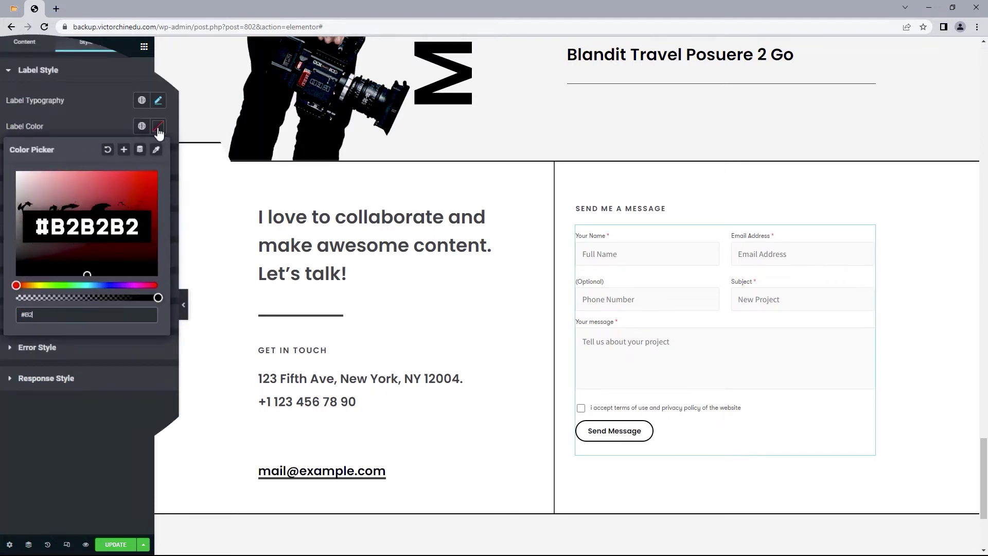
pyautogui.click(137, 148)
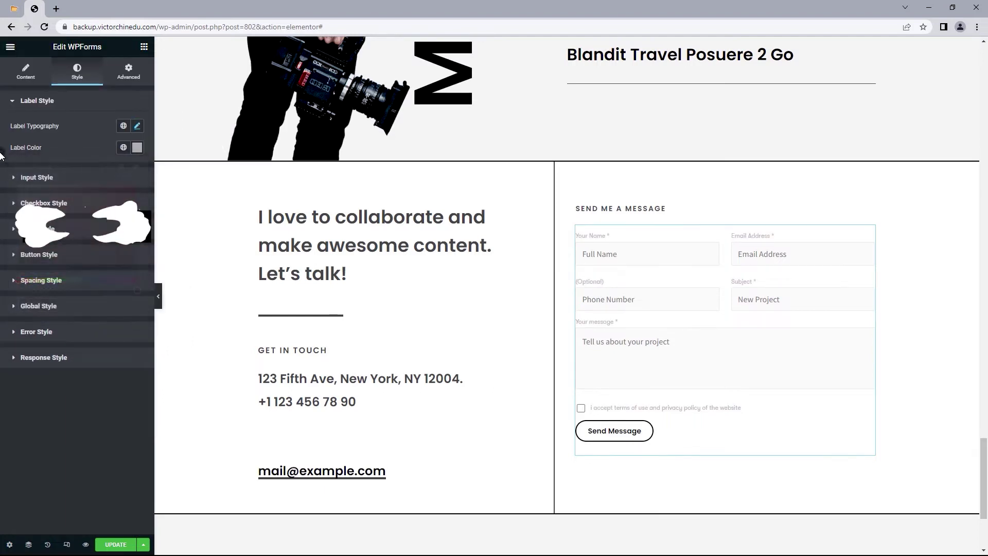
# Step: Set the normal-state input typography of the form to GT Walsheim, size 14 px, weight Bold
pyautogui.click(52, 180)
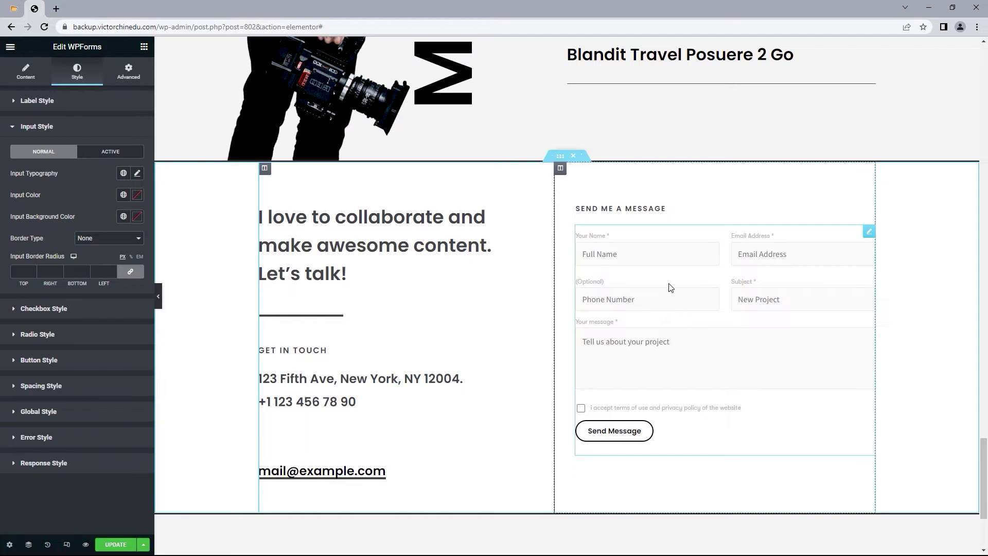
pyautogui.click(137, 172)
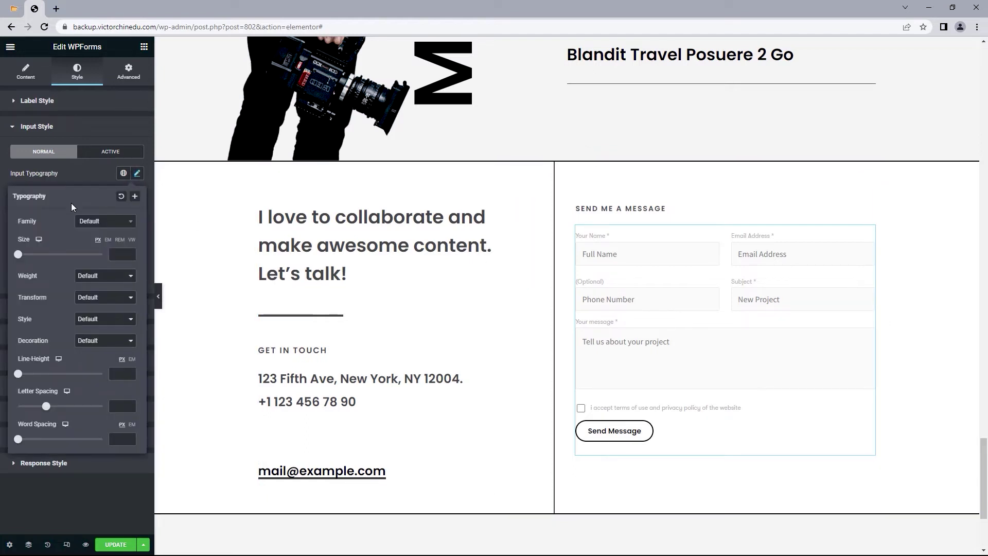
pyautogui.click(116, 204)
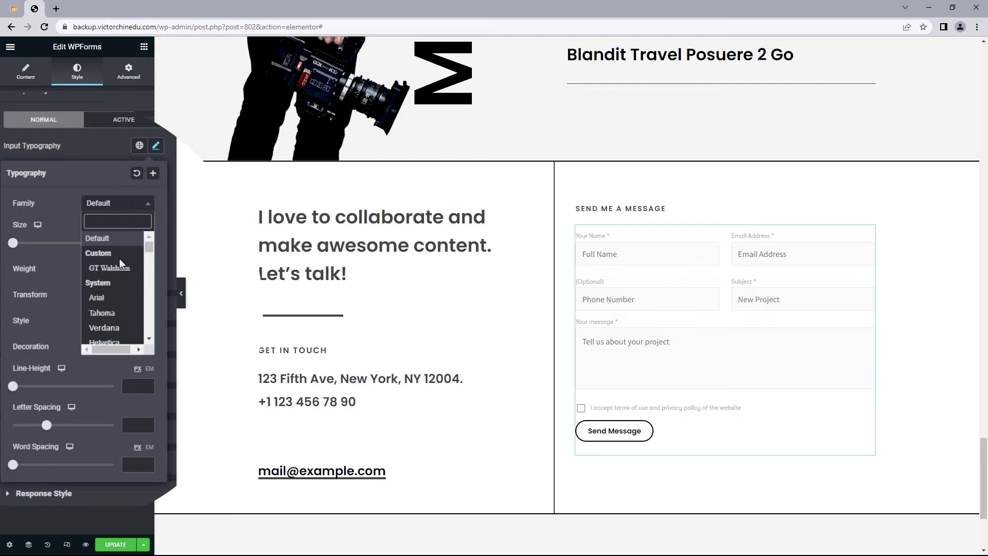
pyautogui.click(110, 268)
pyautogui.click(132, 242)
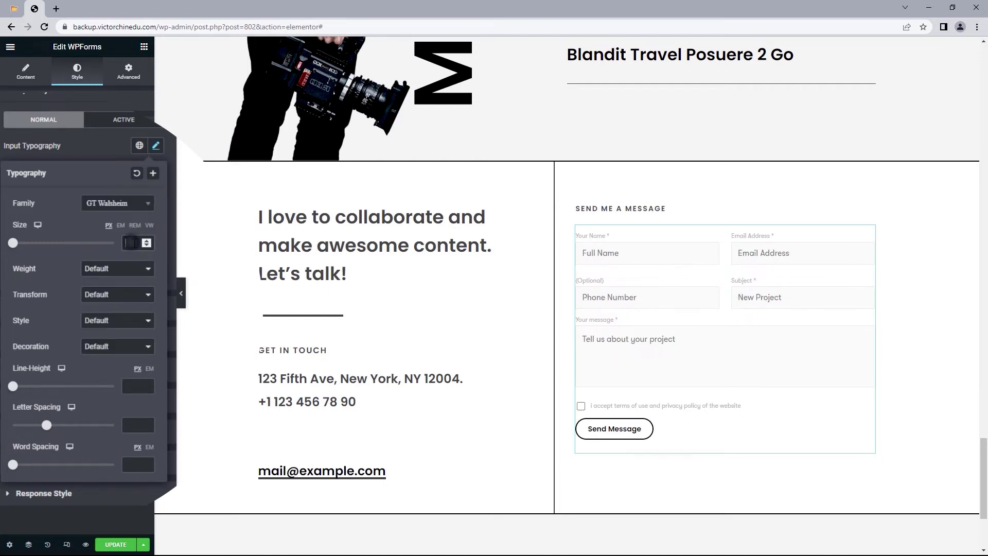
pyautogui.write('14')
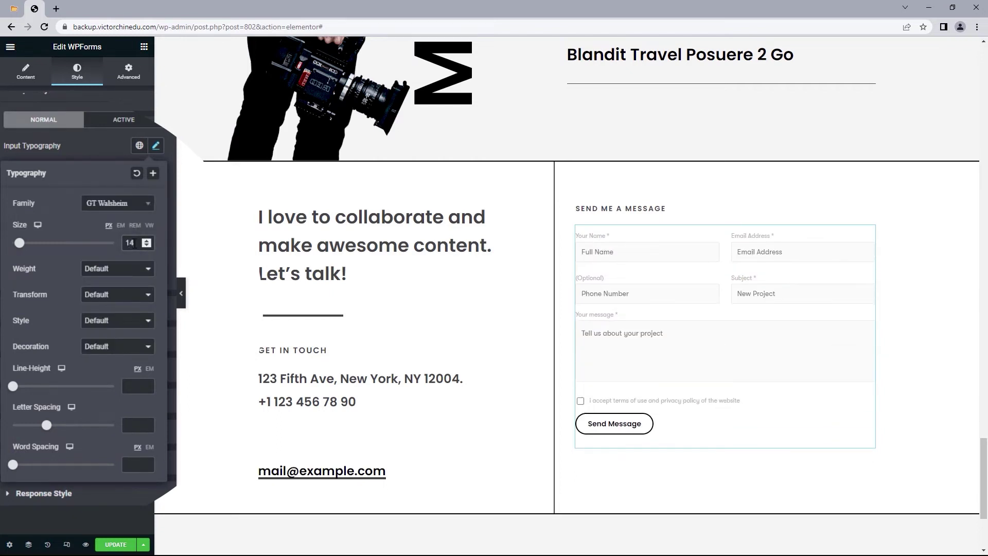
pyautogui.click(123, 265)
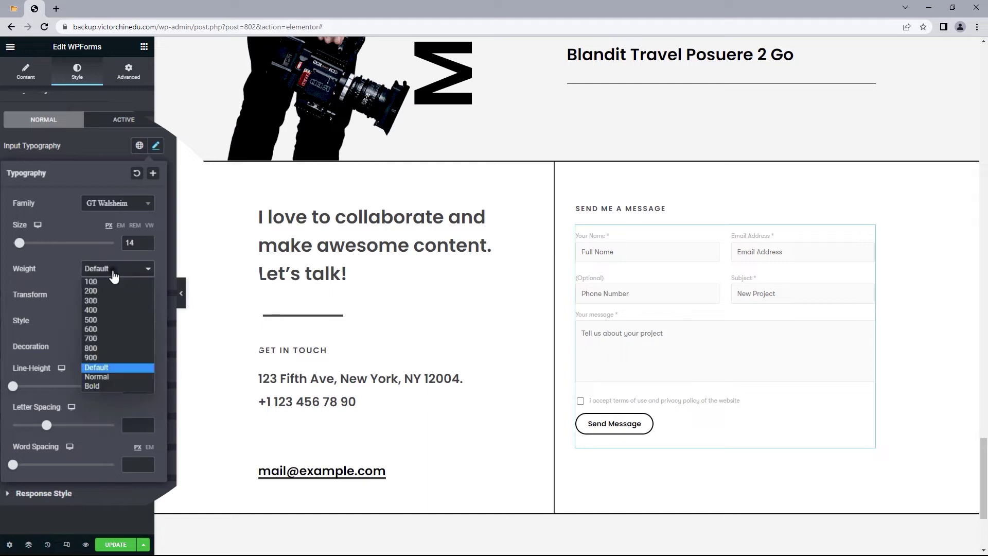
pyautogui.click(103, 386)
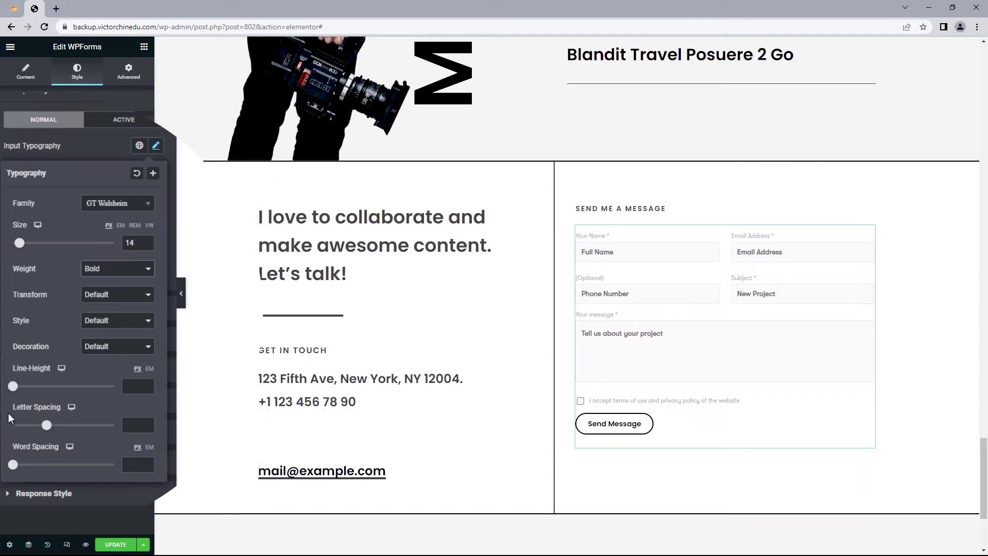
# Step: Set the letter spacing of the form's normal-state input typography to 0.5
pyautogui.click(133, 425)
pyautogui.write('0.5')
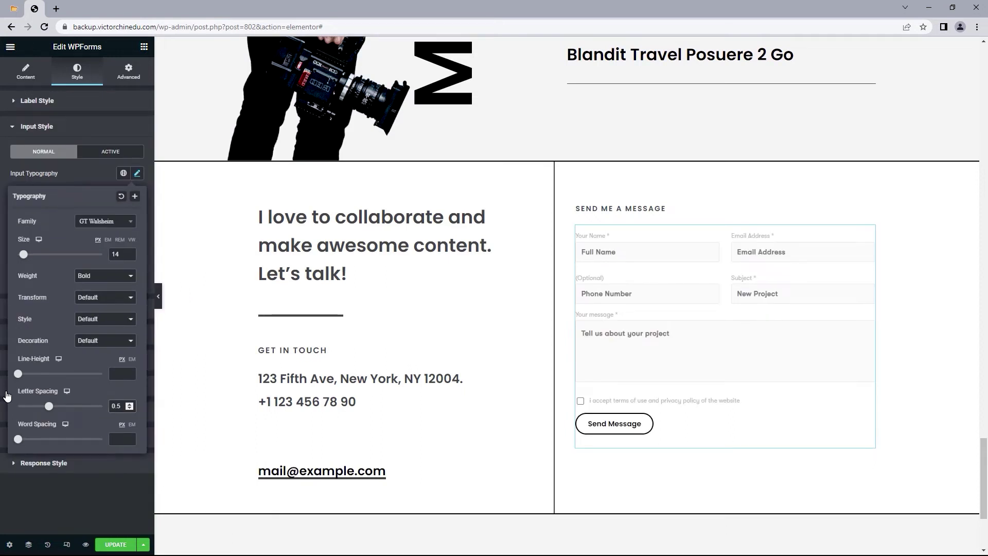
pyautogui.click(1, 198)
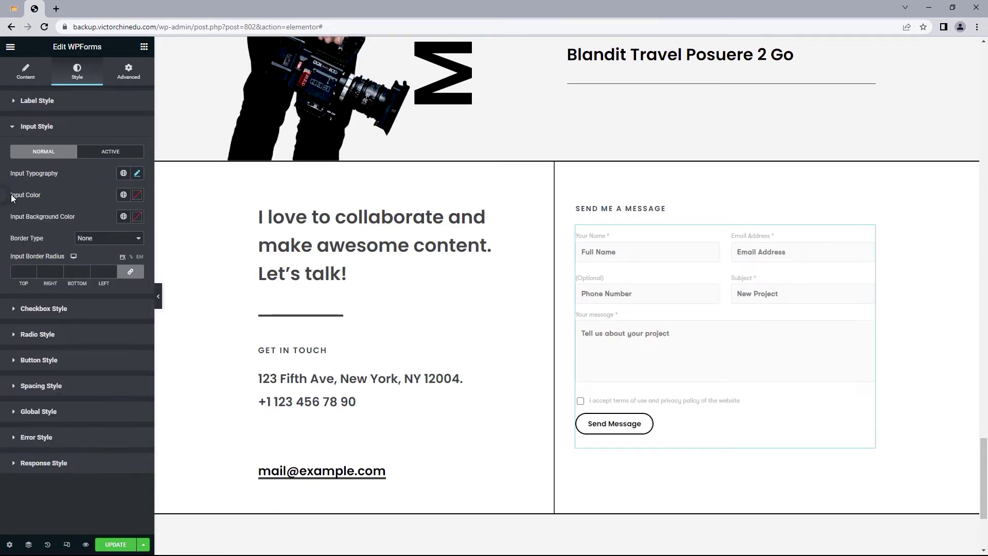
# Step: Set the form's normal-state input text color to #000000 and the input background color to white
pyautogui.click(137, 195)
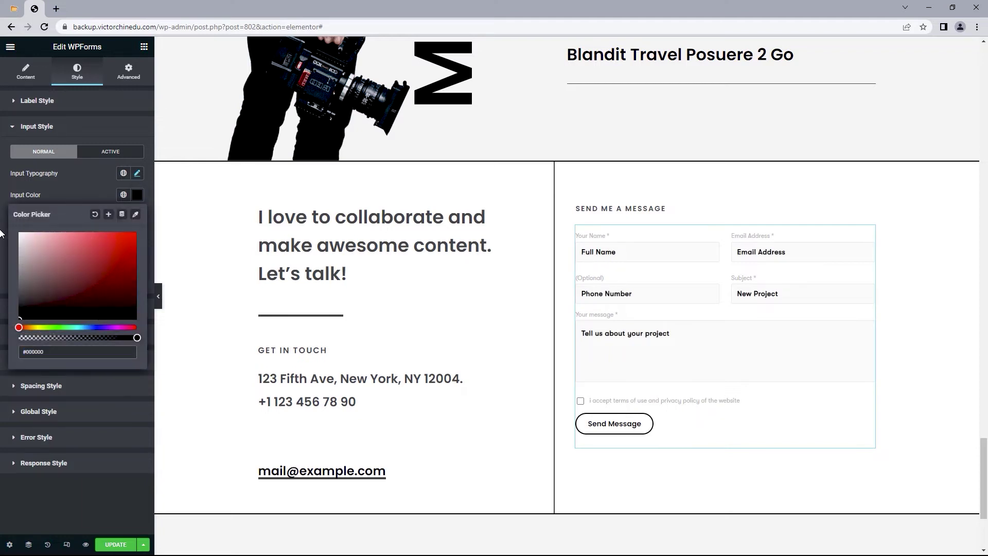
pyautogui.click(2, 207)
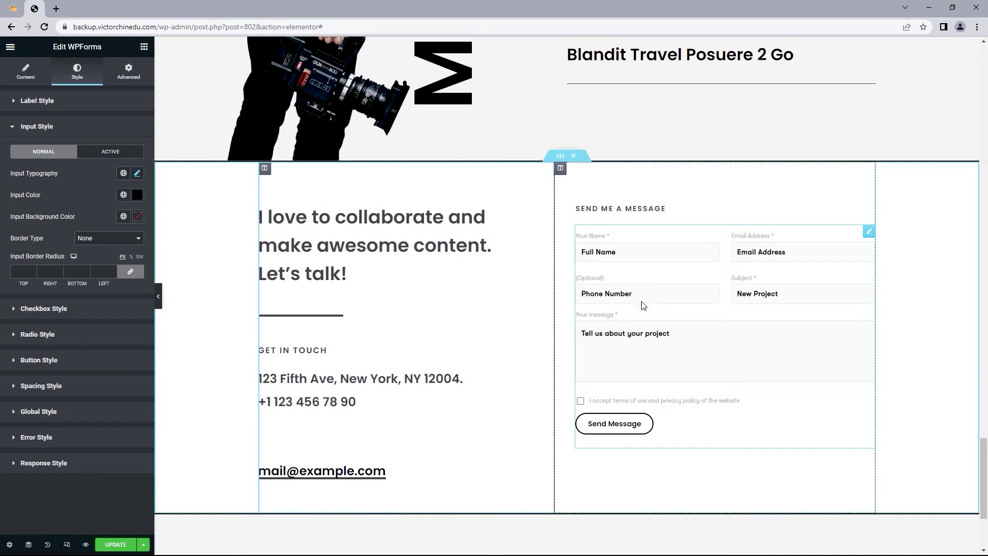
pyautogui.click(137, 216)
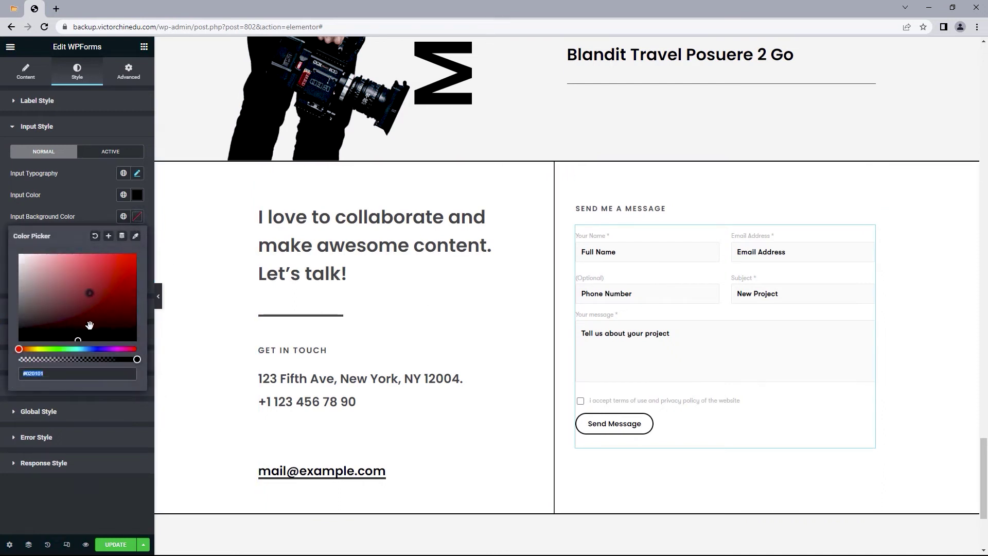
pyautogui.click(120, 261)
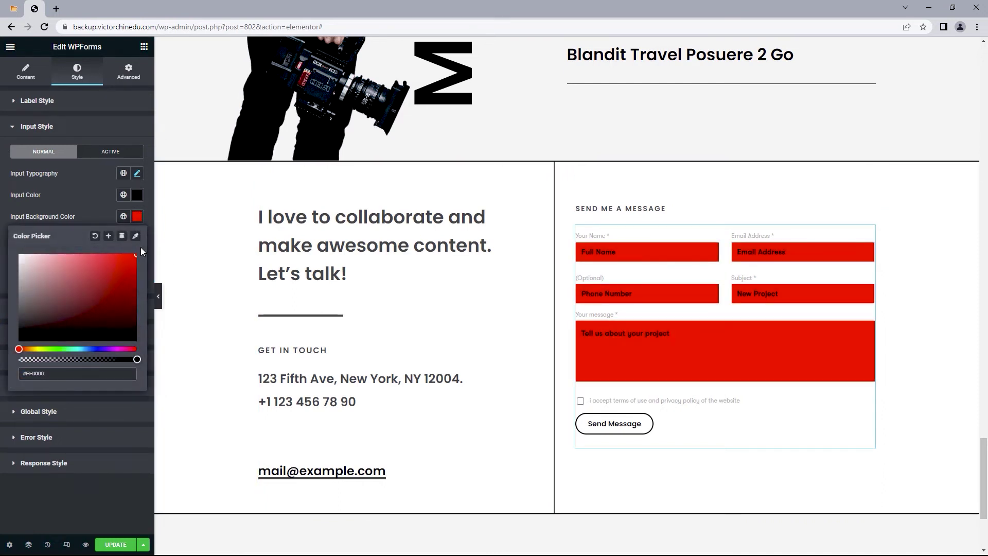
pyautogui.moveTo(122, 269)
pyautogui.mouseDown()
pyautogui.moveTo(49, 275)
pyautogui.moveTo(2, 246)
pyautogui.mouseUp()
pyautogui.click(1, 216)
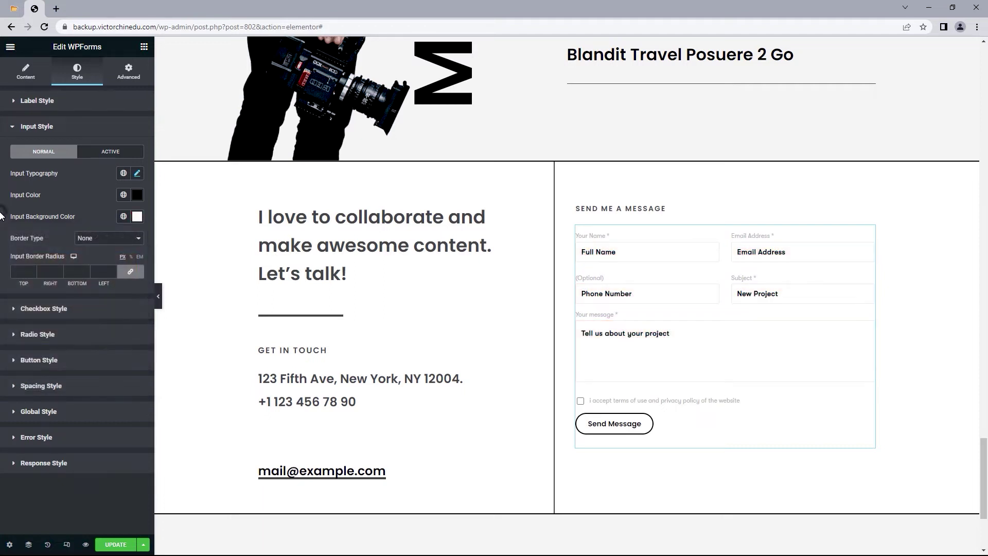
# Step: Give the form inputs a Solid border with unlinked widths of 2 for the bottom side and 0 for the other sides
pyautogui.click(82, 238)
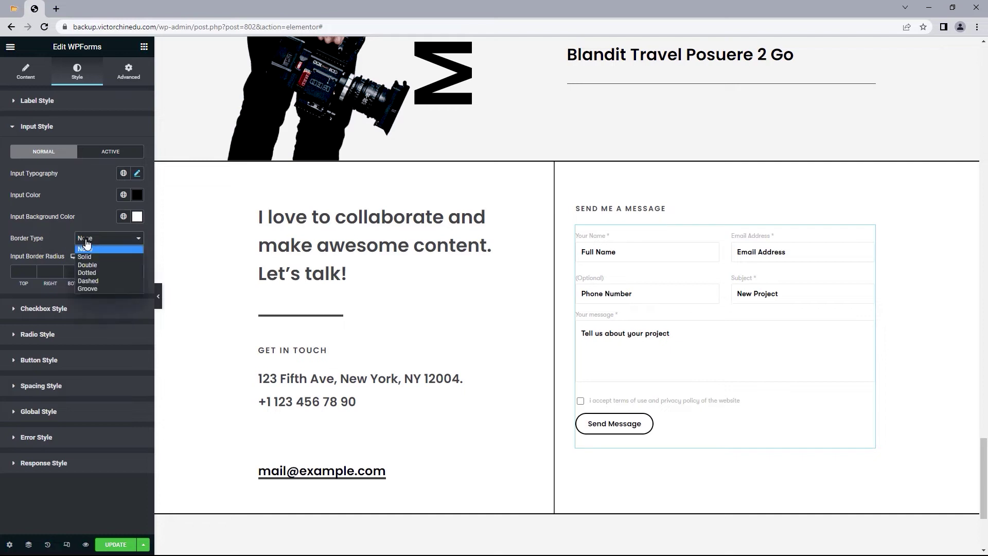
pyautogui.click(90, 253)
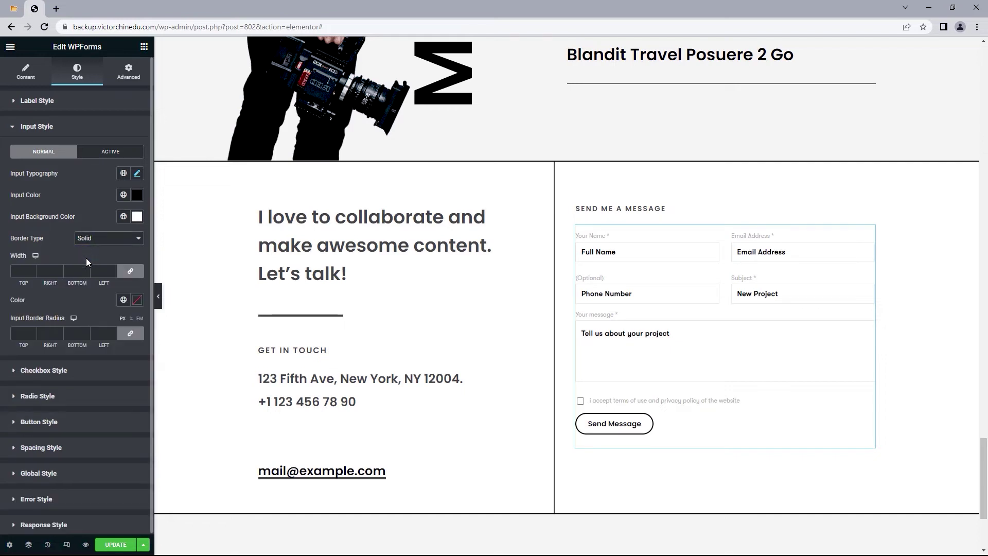
pyautogui.click(33, 269)
pyautogui.click(33, 269)
pyautogui.click(33, 269)
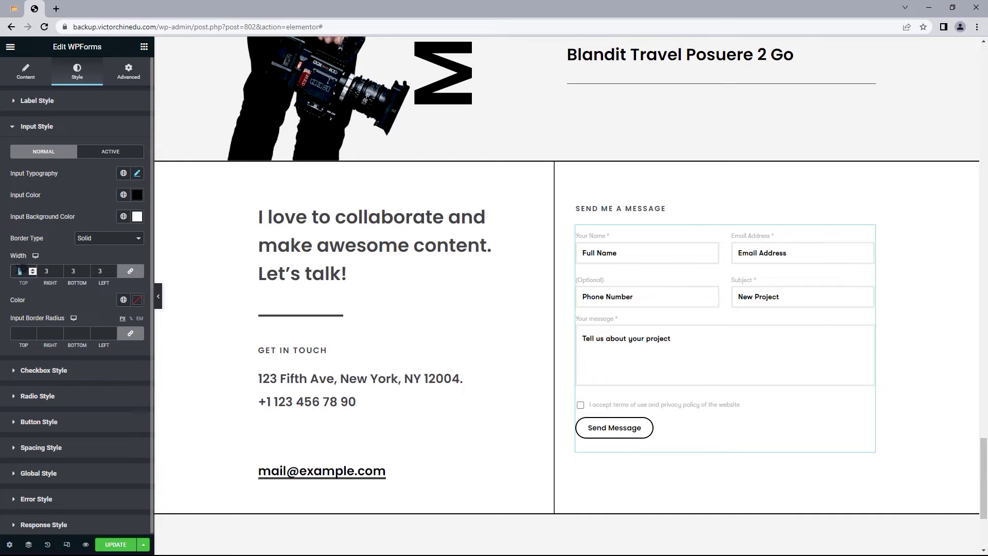
pyautogui.moveTo(23, 271); pyautogui.dragTo(9, 274)
pyautogui.write('0')
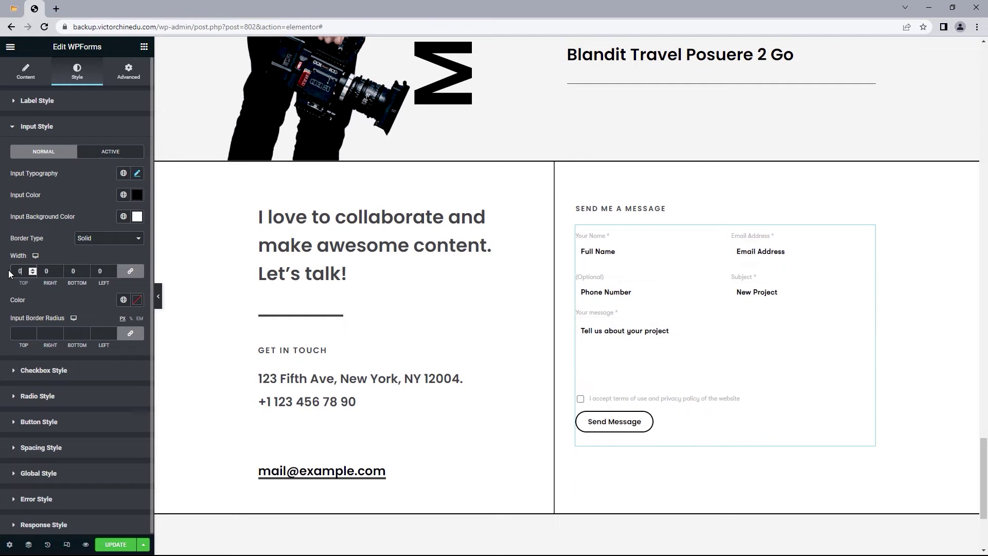
pyautogui.click(129, 272)
pyautogui.doubleClick(73, 271)
pyautogui.write('2')
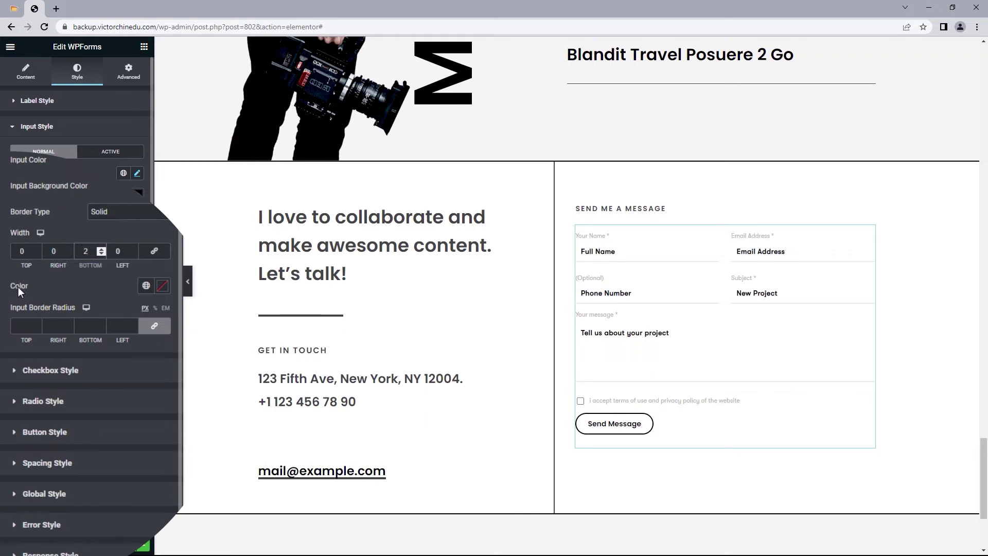
# Step: Set the input border color to #B6B6B6 and the input border radius to 0 on all corners
pyautogui.click(162, 286)
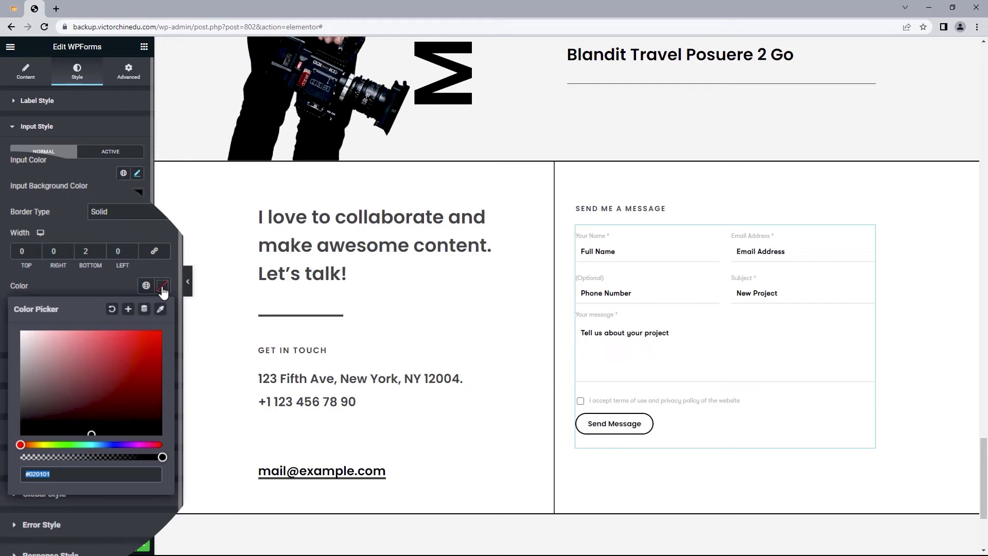
pyautogui.write('#B6B')
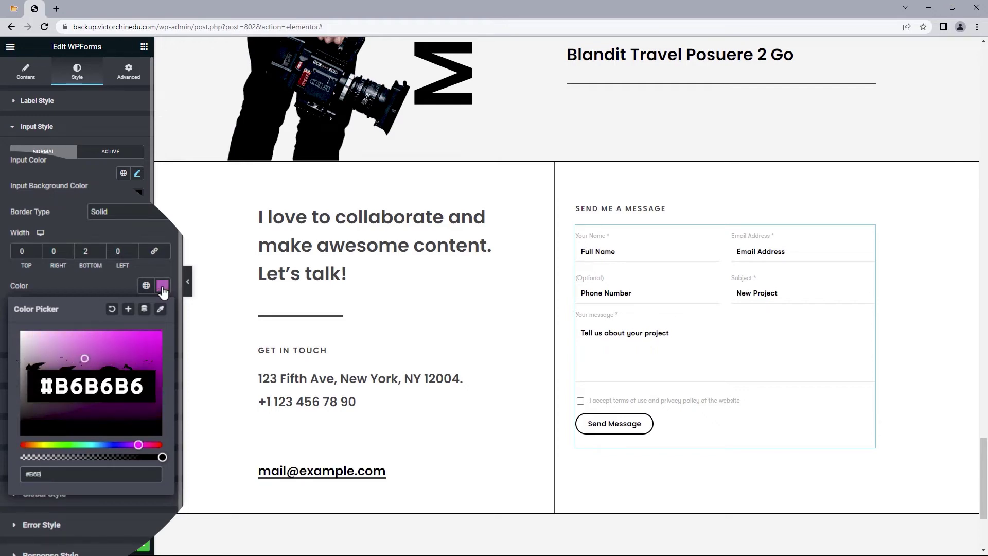
pyautogui.write('6B6')
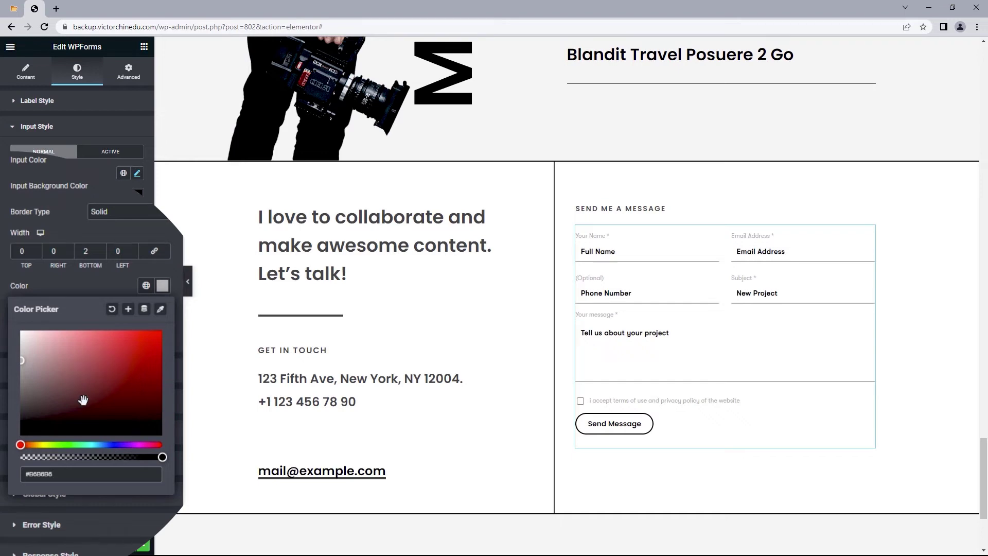
pyautogui.click(4, 309)
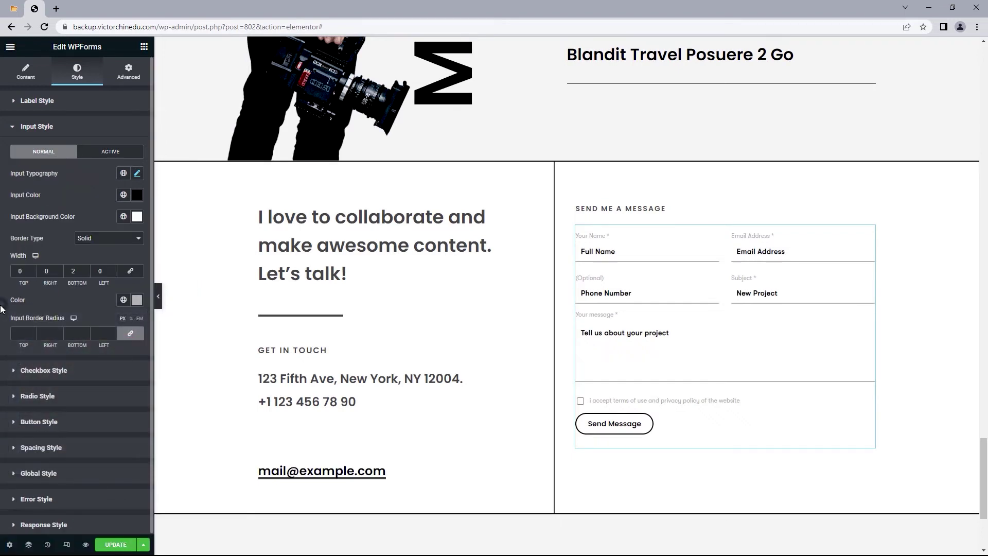
pyautogui.click(17, 337)
pyautogui.write('0')
# Step: Tick the terms of use checkbox in the form preview and set the checkbox input size to 15 px
pyautogui.click(581, 401)
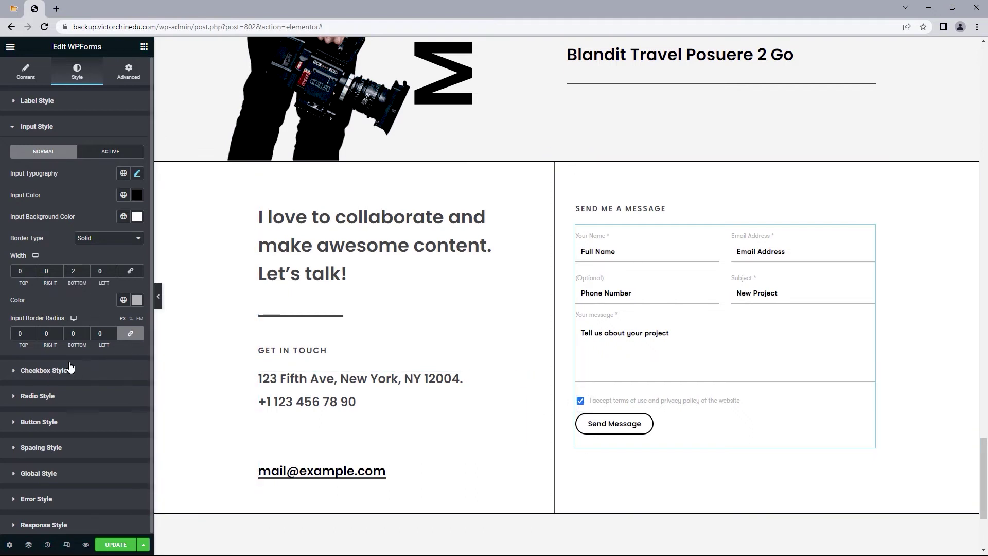
pyautogui.click(32, 370)
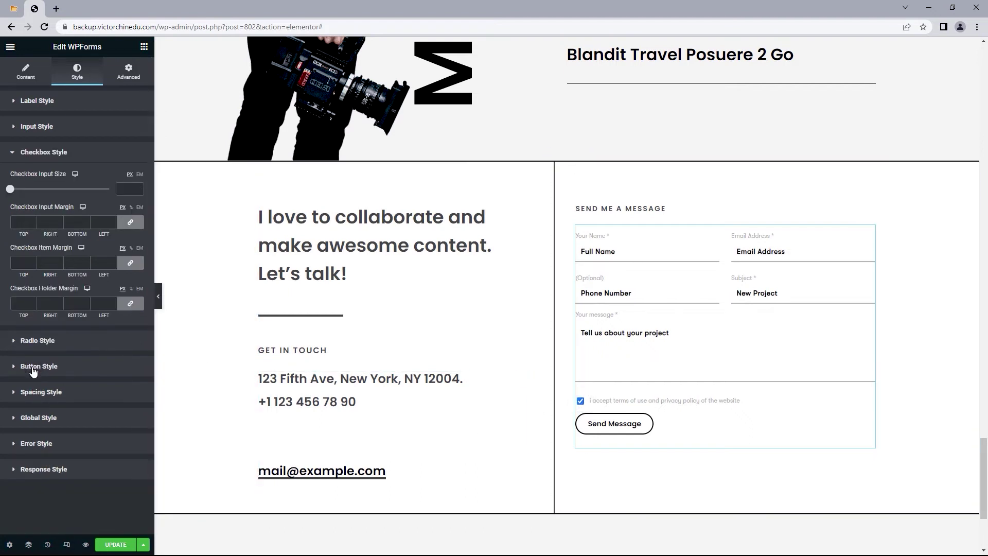
pyautogui.click(126, 188)
pyautogui.write('1')
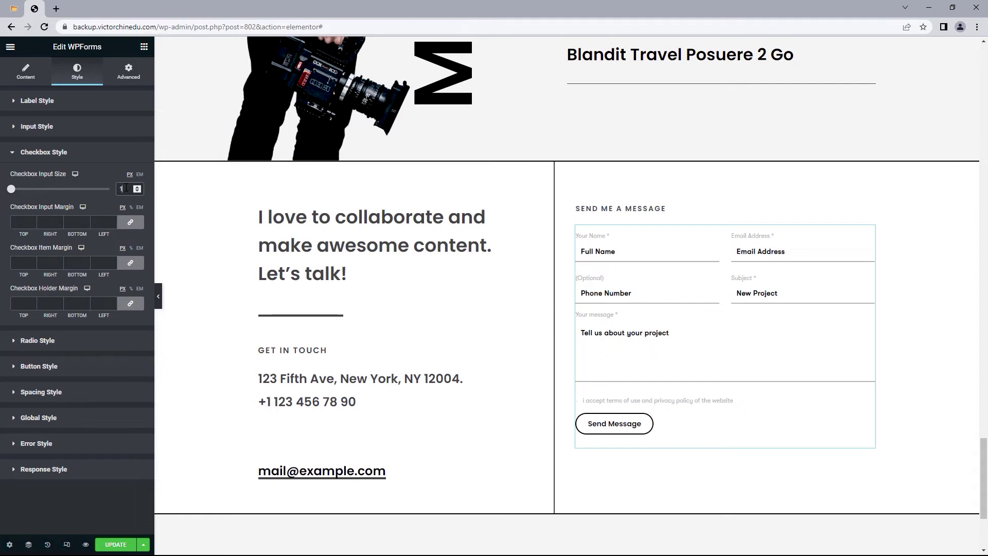
pyautogui.write('5')
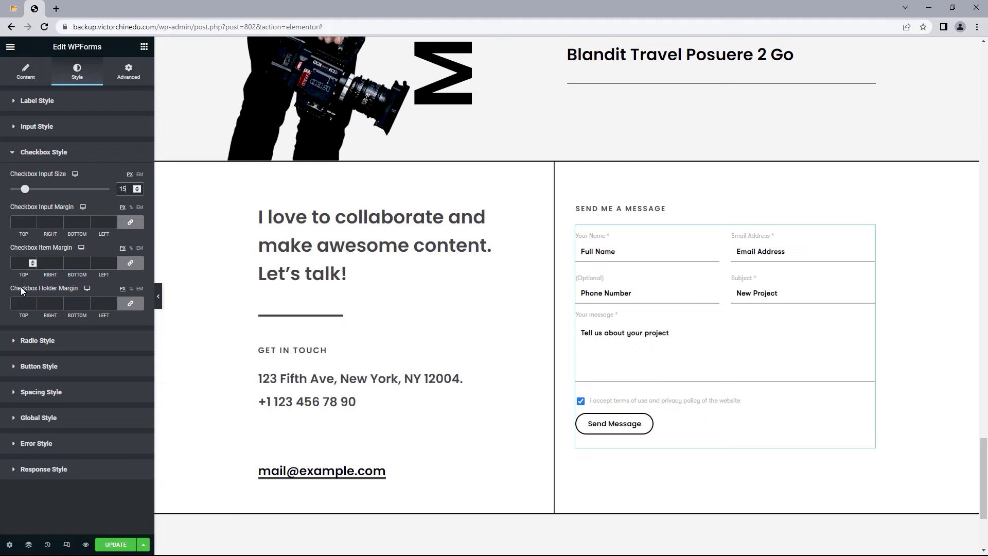
pyautogui.click(41, 340)
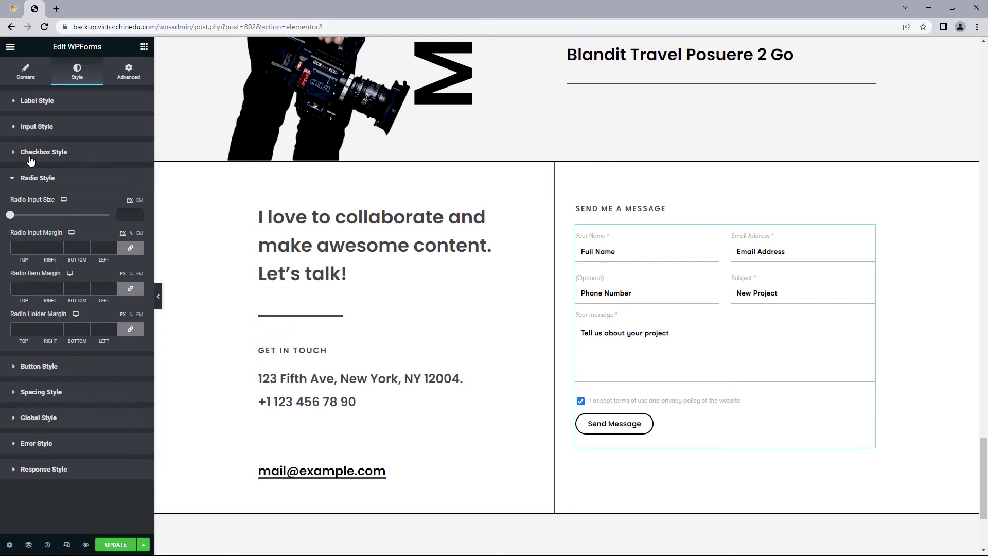
pyautogui.click(47, 178)
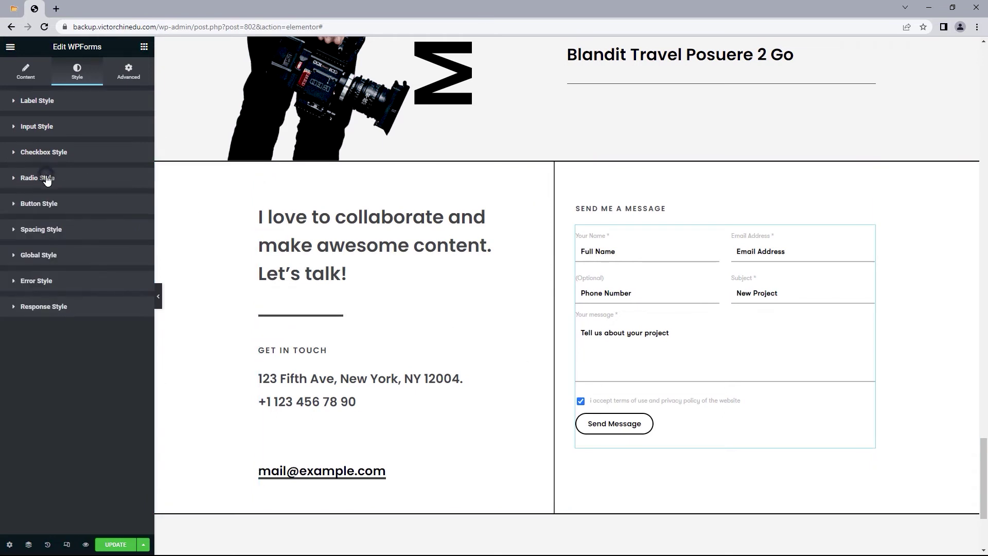
# Step: Set the form's button typography to GT Walsheim, size 16 px, weight Bold
pyautogui.click(34, 206)
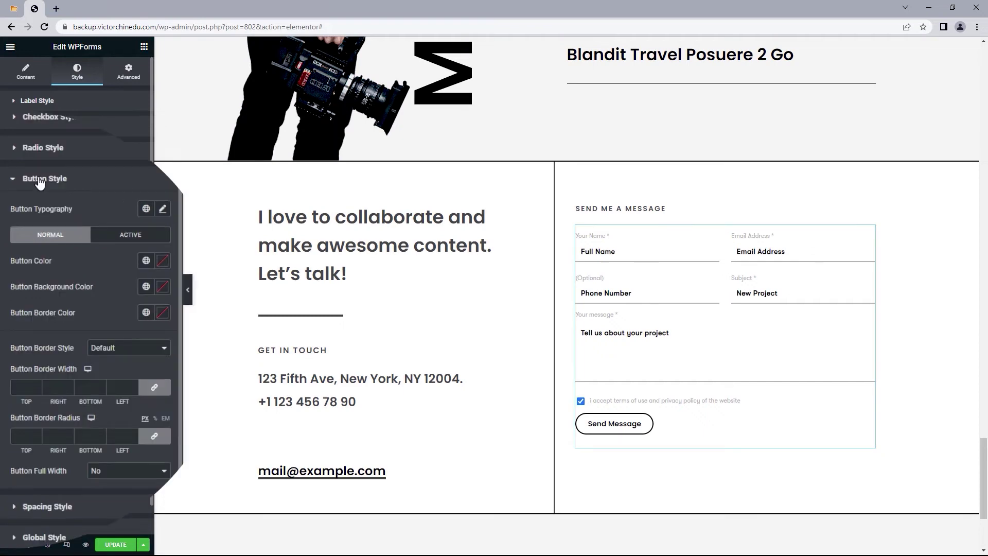
pyautogui.click(162, 210)
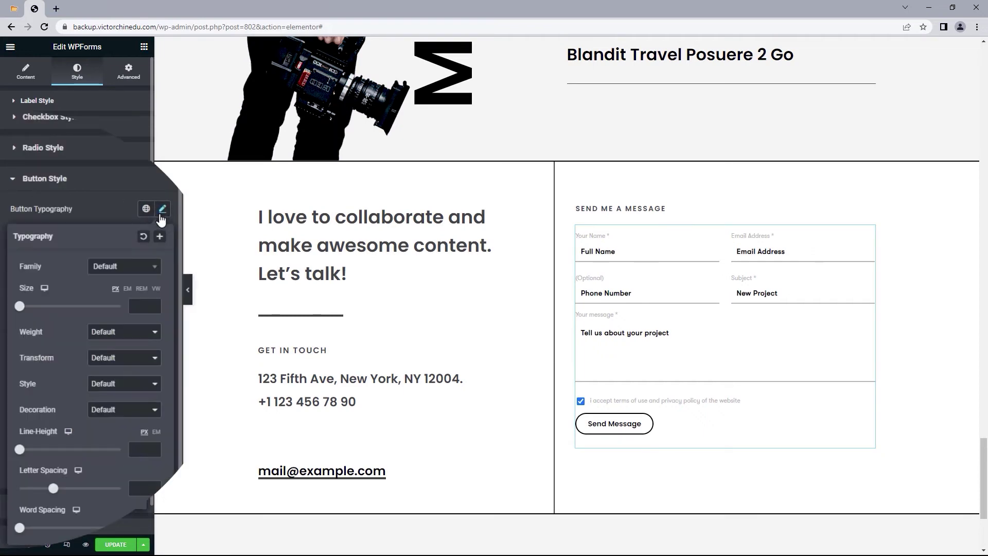
pyautogui.click(99, 265)
pyautogui.click(114, 331)
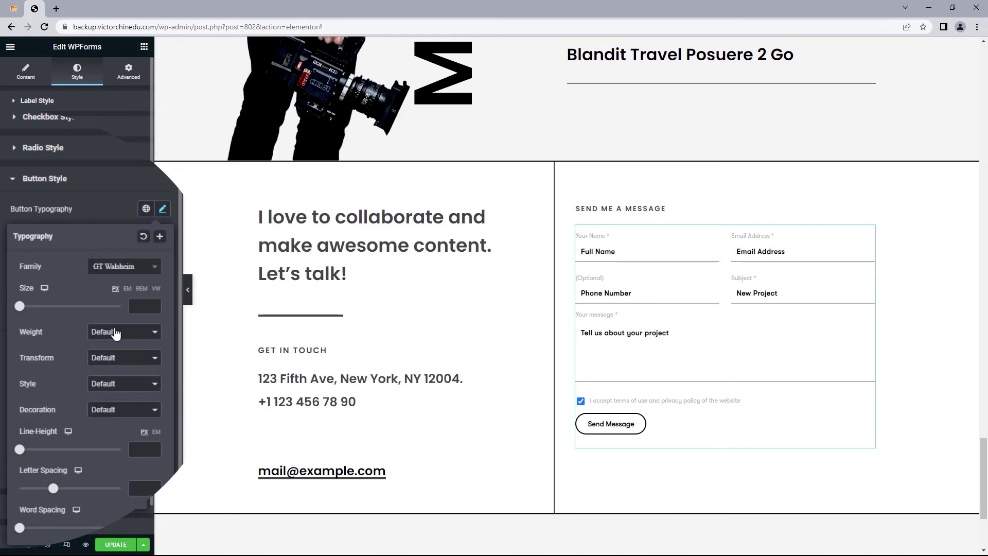
pyautogui.click(136, 309)
pyautogui.write('16')
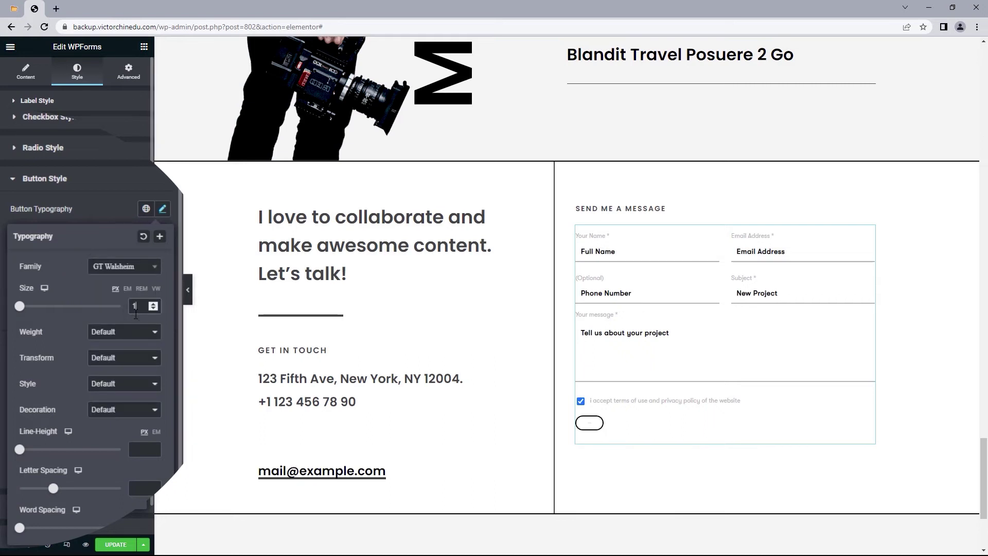
pyautogui.click(97, 332)
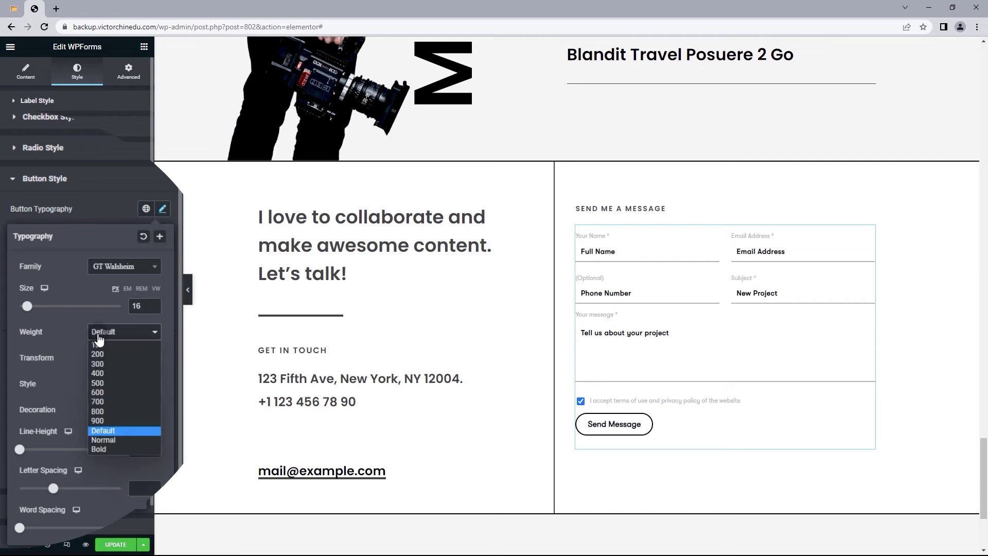
pyautogui.click(98, 449)
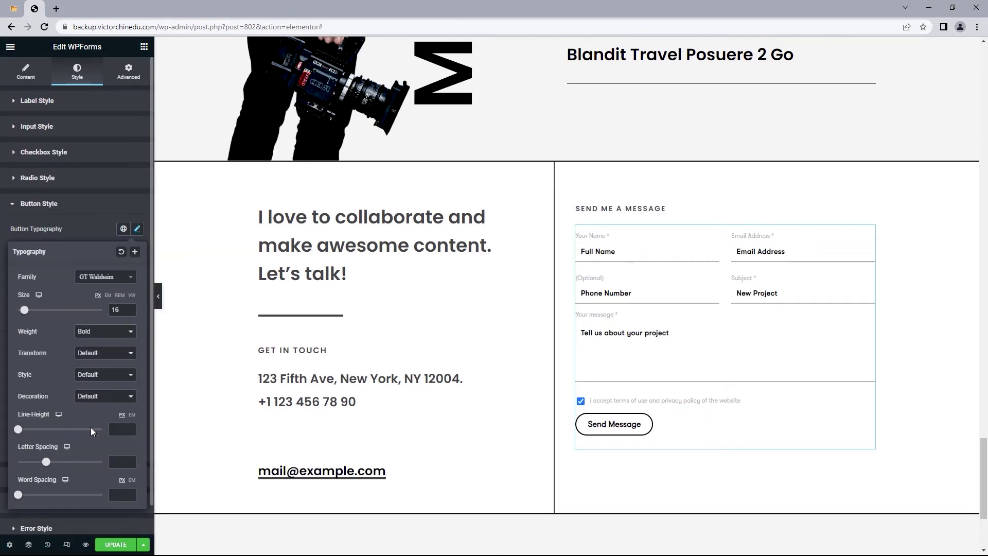
pyautogui.click(2, 241)
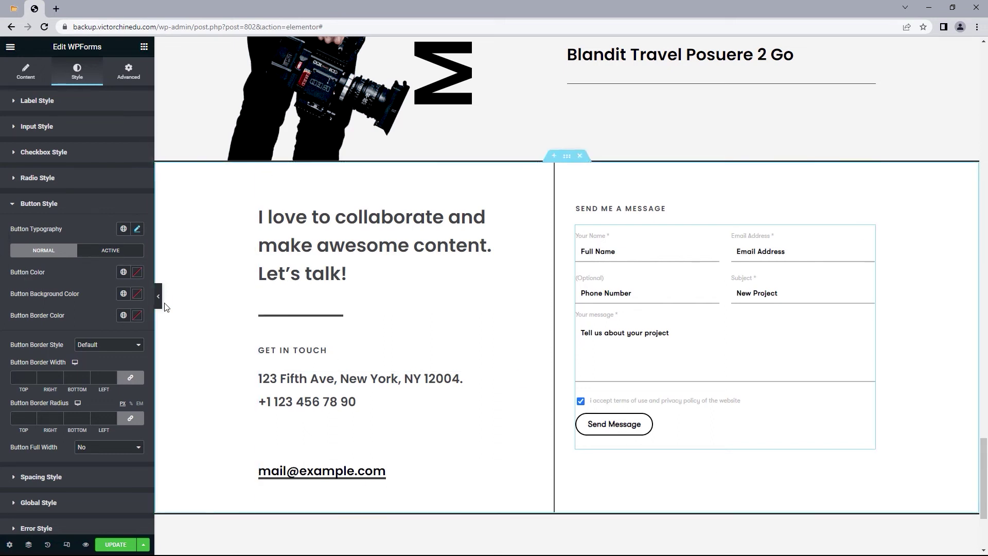
# Step: Set the normal-state button text color to #FFFFFF and the button background color to black
pyautogui.click(136, 273)
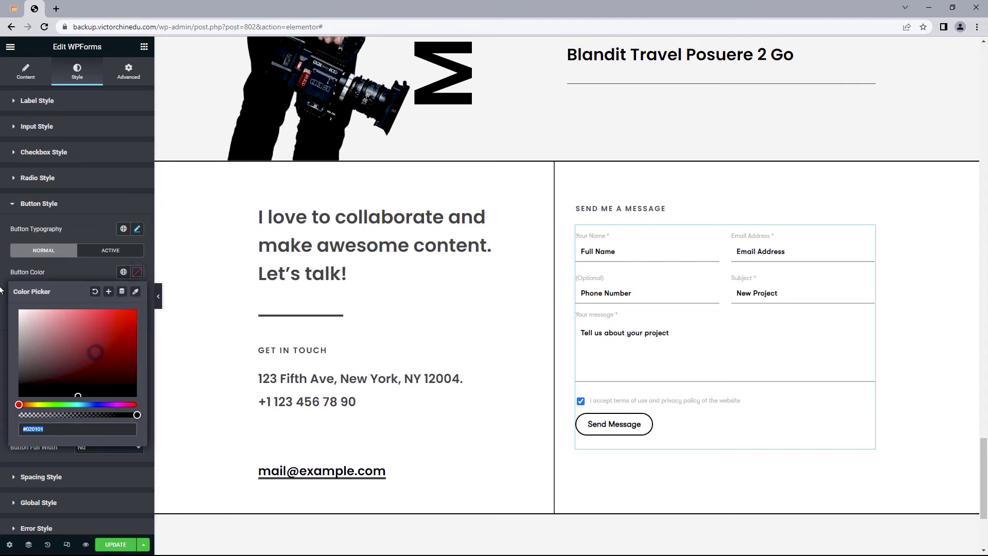
pyautogui.write('#ffffff')
pyautogui.click(3, 302)
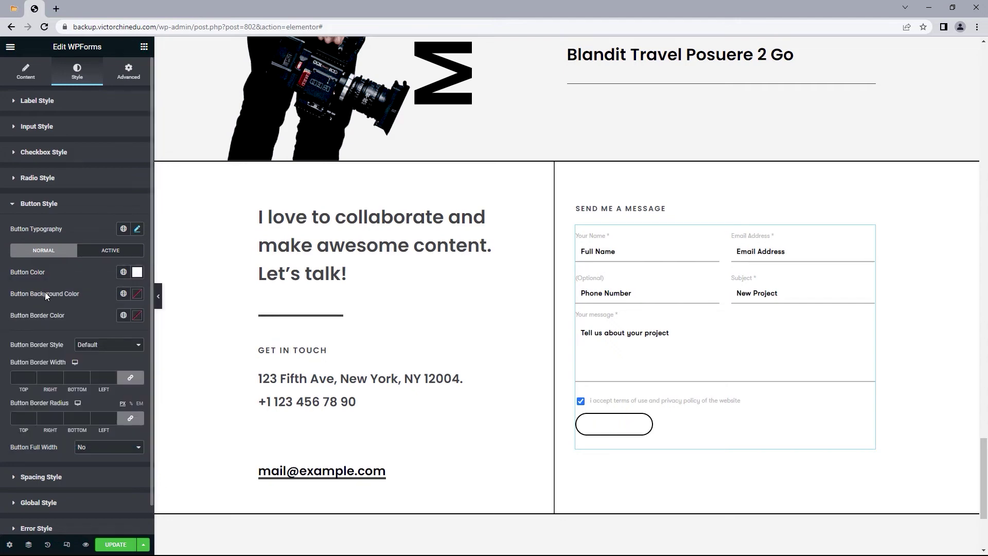
pyautogui.click(137, 293)
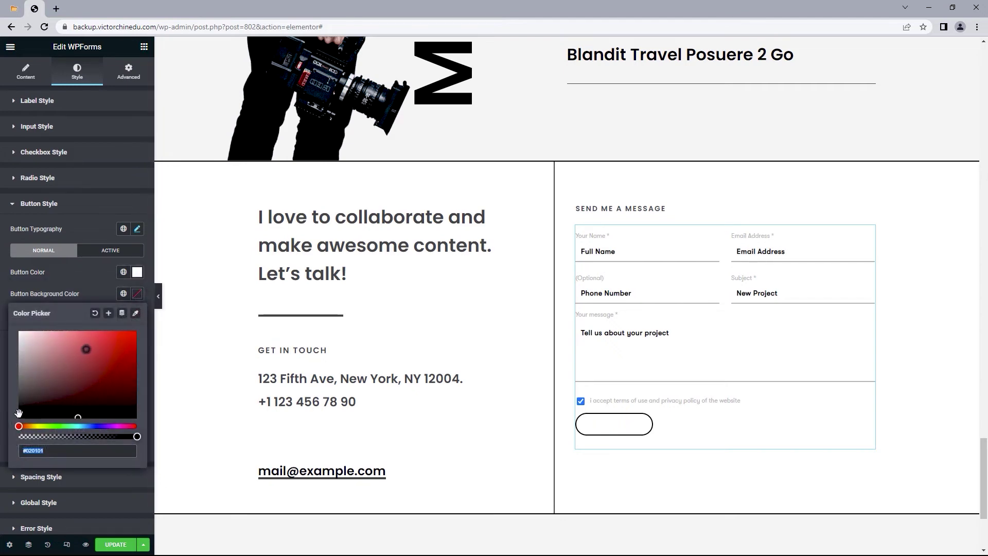
pyautogui.moveTo(18, 413); pyautogui.dragTo(8, 429)
pyautogui.click(1, 296)
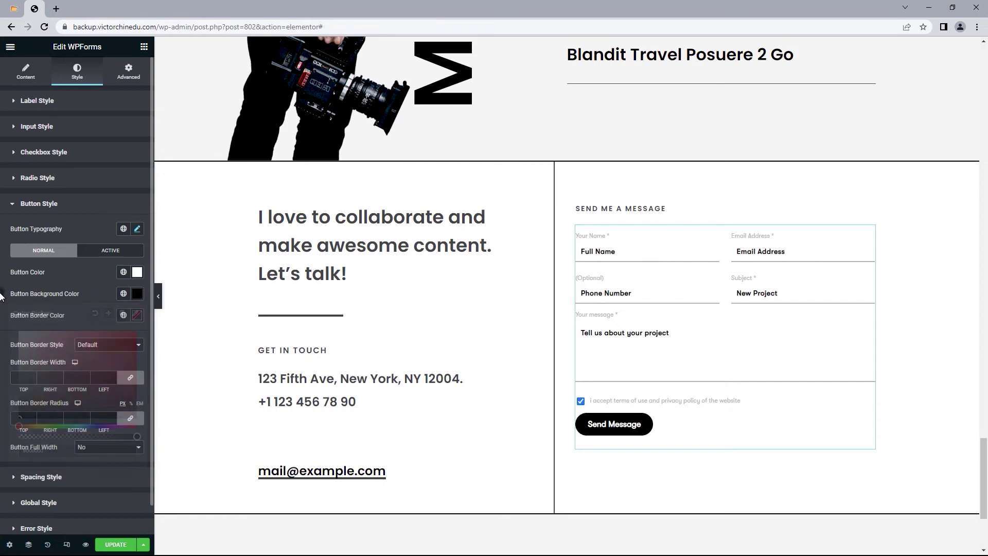
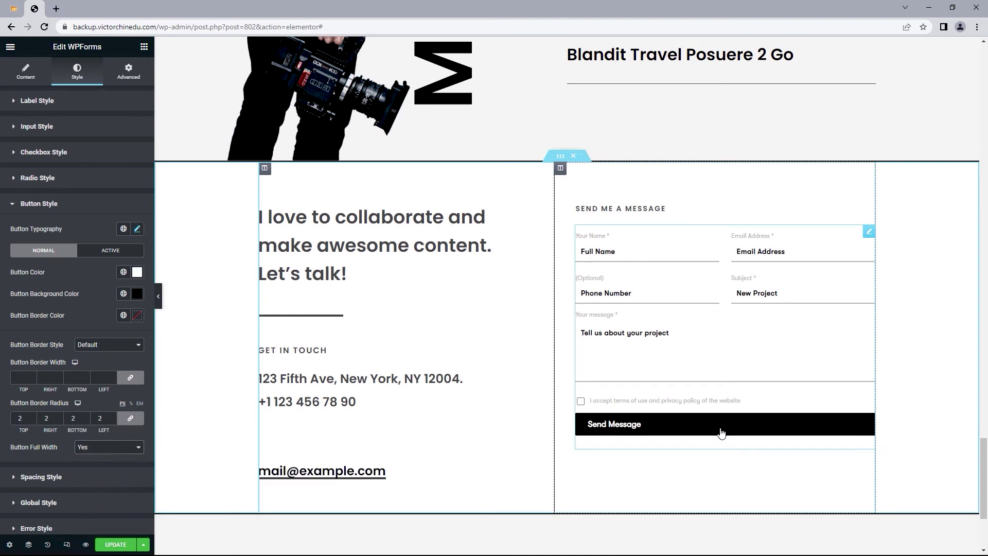
# Step: Set the form item space to 15 px at top and bottom and the label space to 10 px
pyautogui.click(61, 478)
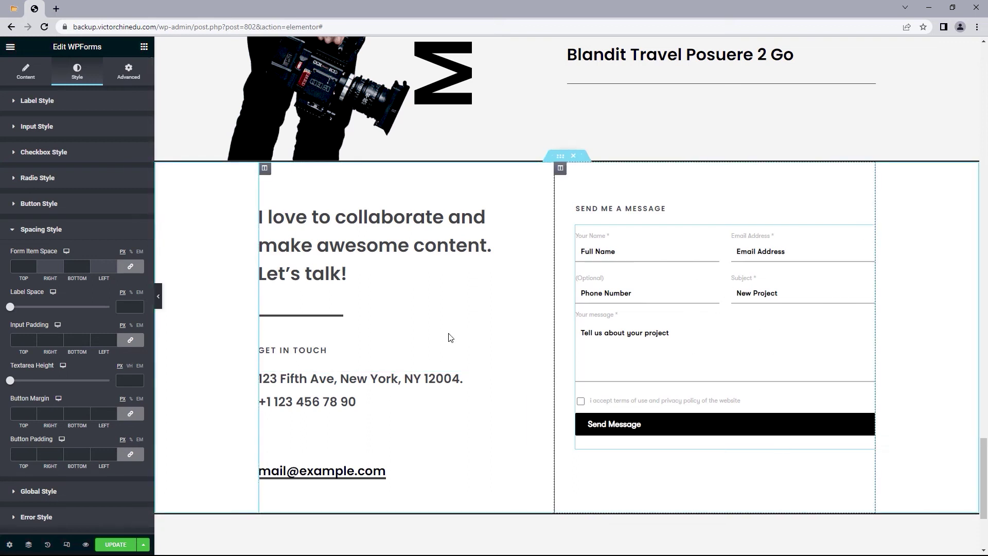
pyautogui.click(23, 266)
pyautogui.write('1')
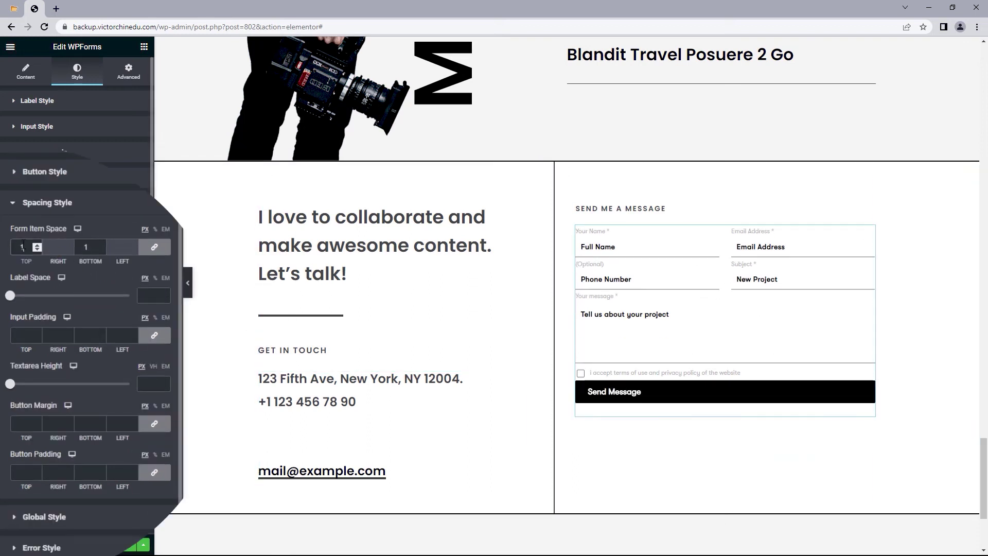
pyautogui.write('5')
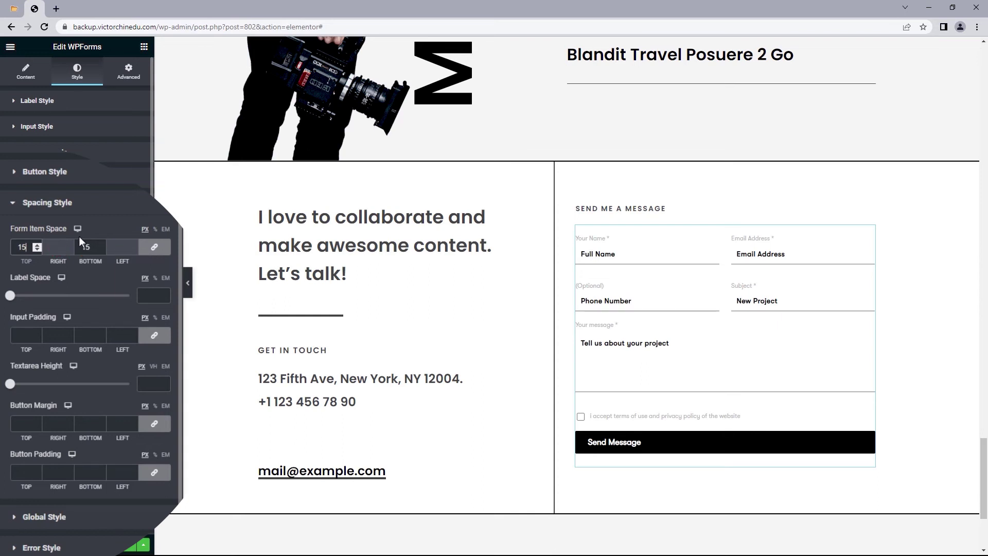
pyautogui.click(27, 282)
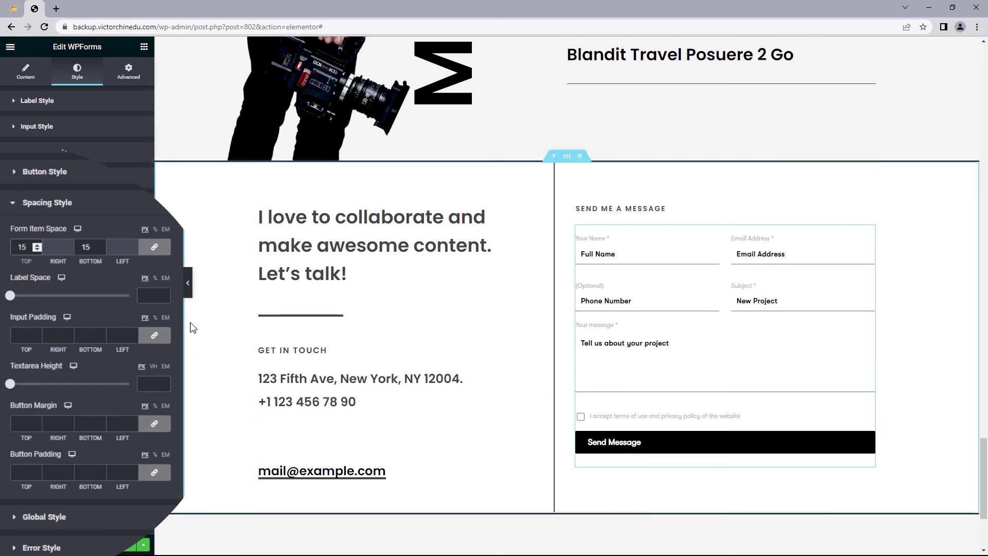
pyautogui.click(157, 297)
pyautogui.write('10')
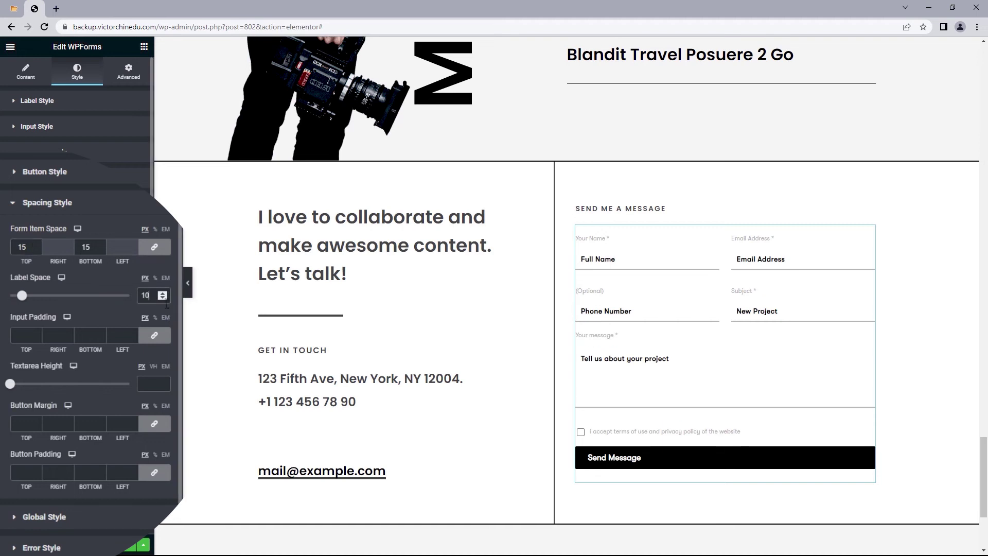
# Step: Unlink the input padding, set it to 10 px at the bottom and 0 elsewhere, and set the textarea height to 150 px
pyautogui.click(154, 336)
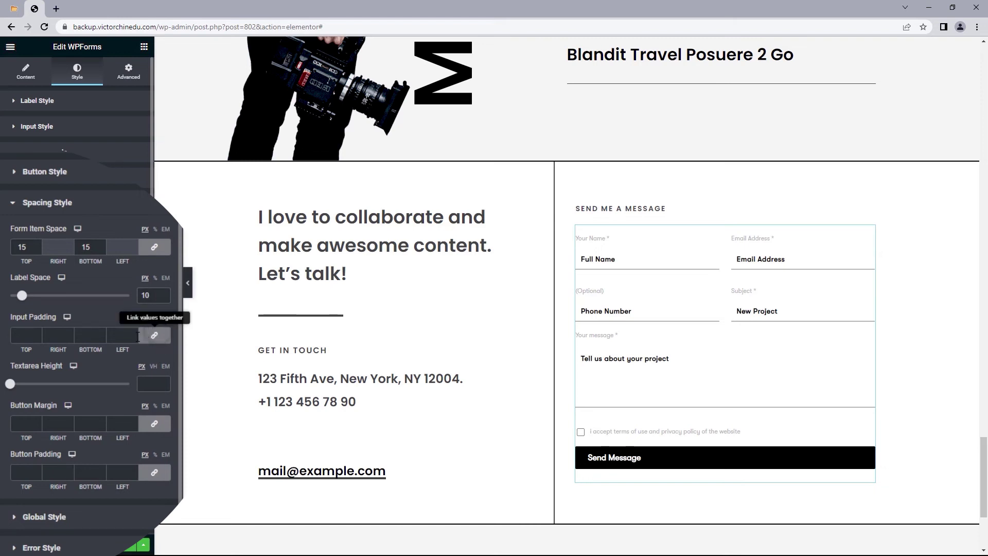
pyautogui.click(82, 335)
pyautogui.write('1')
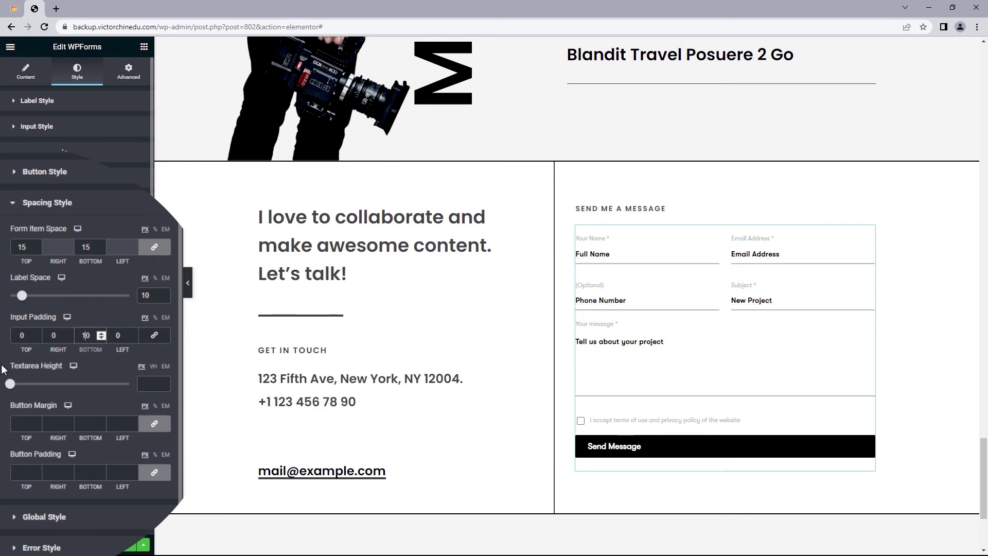
pyautogui.moveTo(3, 366); pyautogui.dragTo(65, 365)
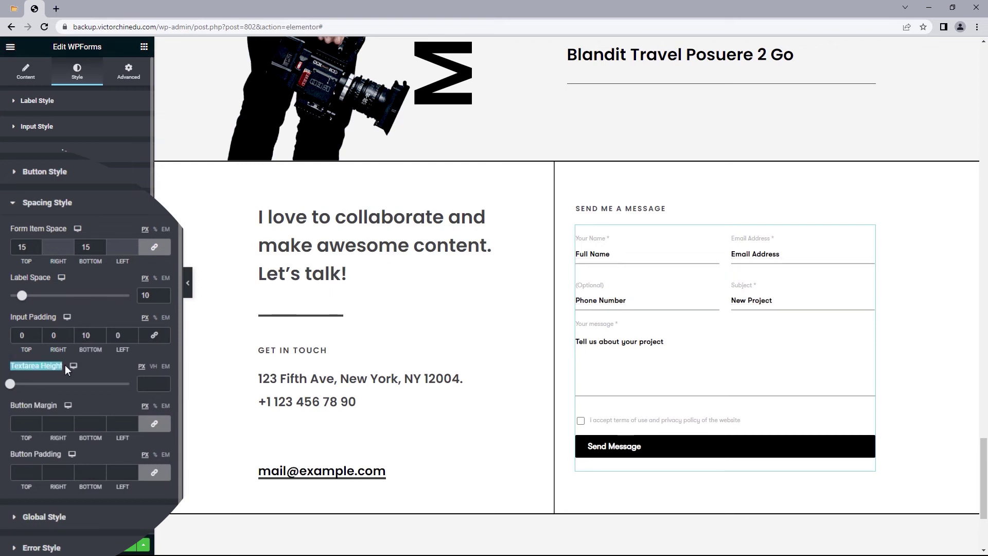
pyautogui.click(677, 363)
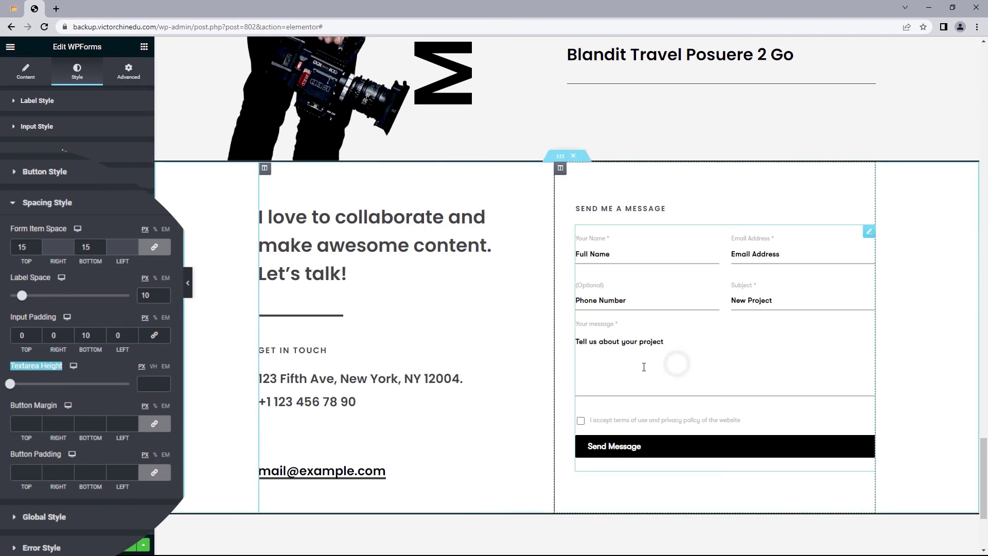
pyautogui.click(151, 381)
pyautogui.write('150')
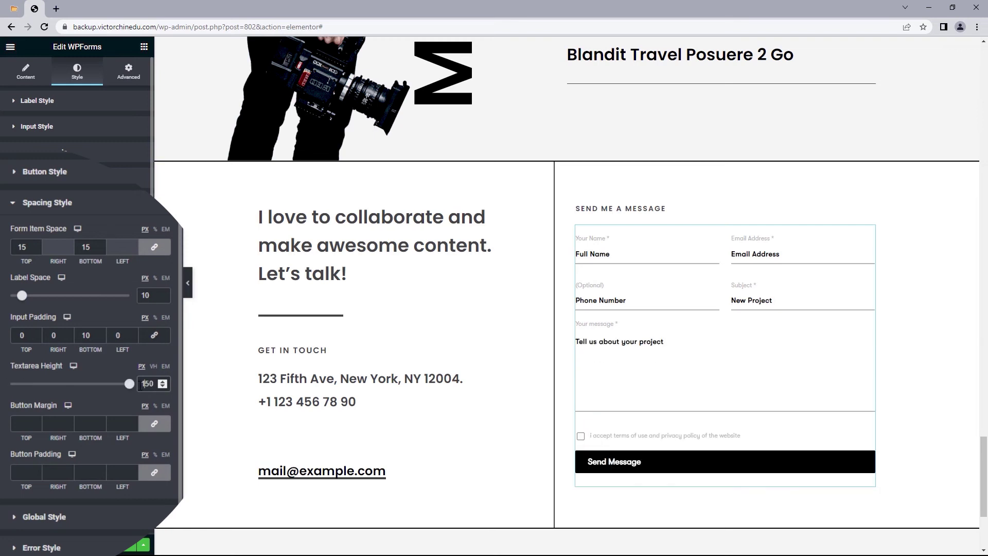
# Step: Unlink the form's button margin and set it to 10 px at the top and 0 on the other sides
pyautogui.click(13, 406)
pyautogui.moveTo(12, 405); pyautogui.dragTo(56, 402)
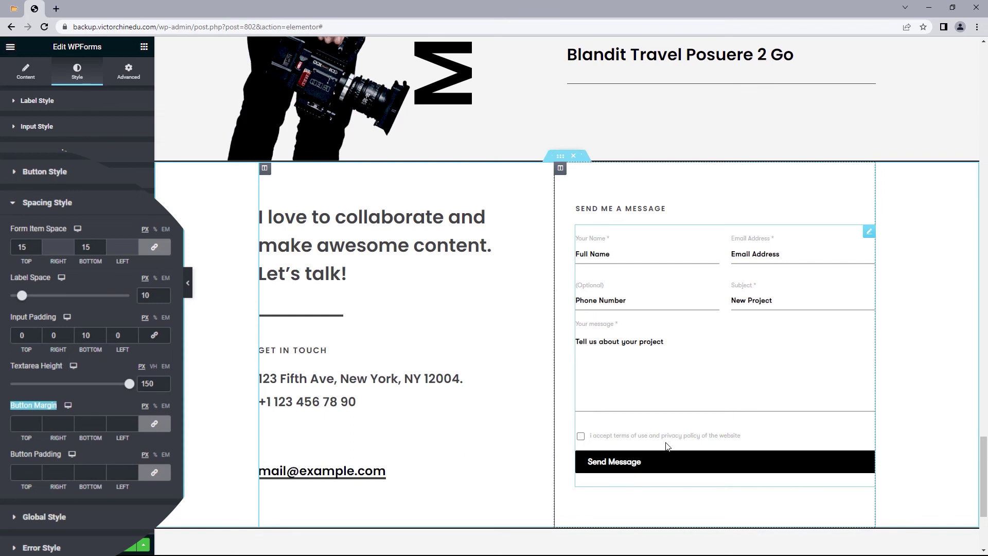
pyautogui.click(153, 423)
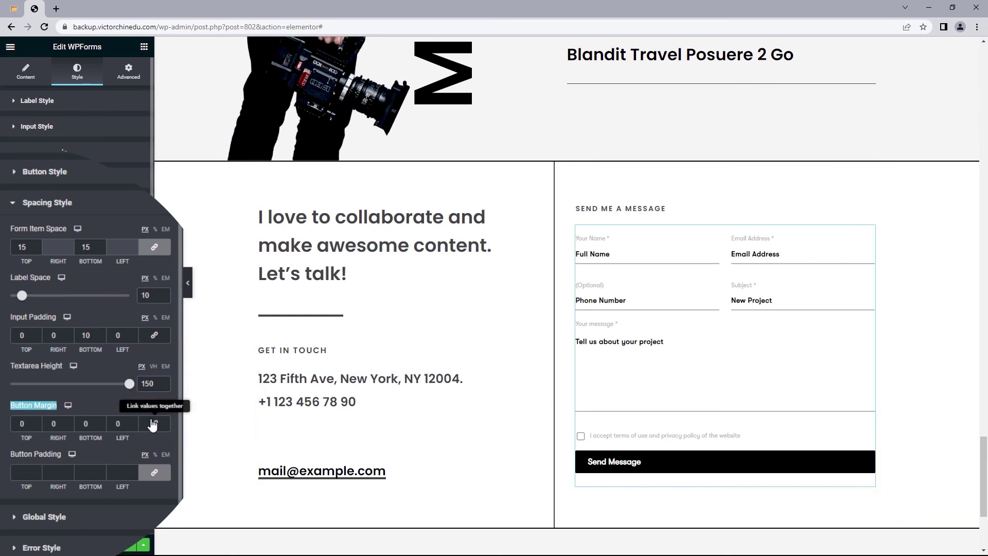
pyautogui.click(22, 425)
pyautogui.write('1')
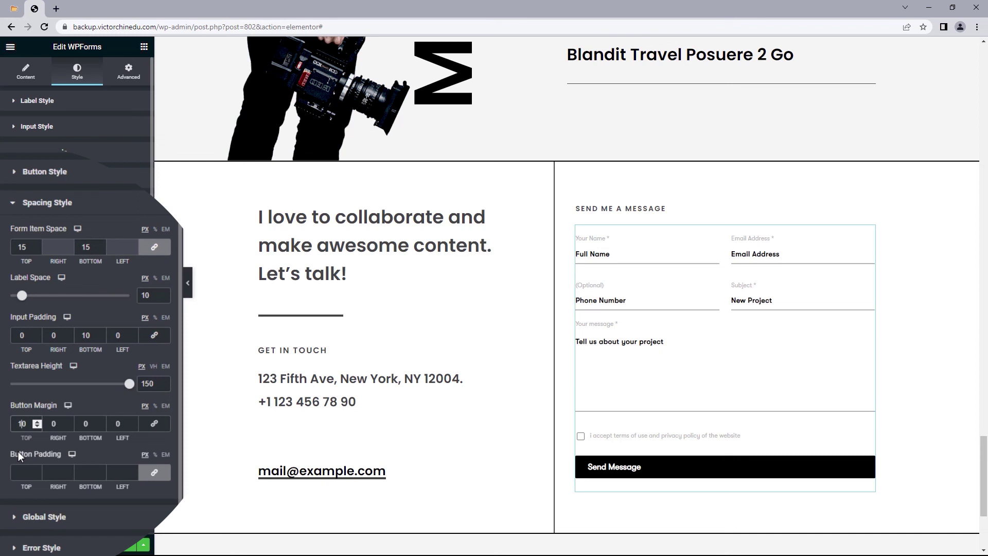
# Step: Unlink the button padding and set it to top 20, right 0, bottom 20 and left 230 px
pyautogui.click(151, 473)
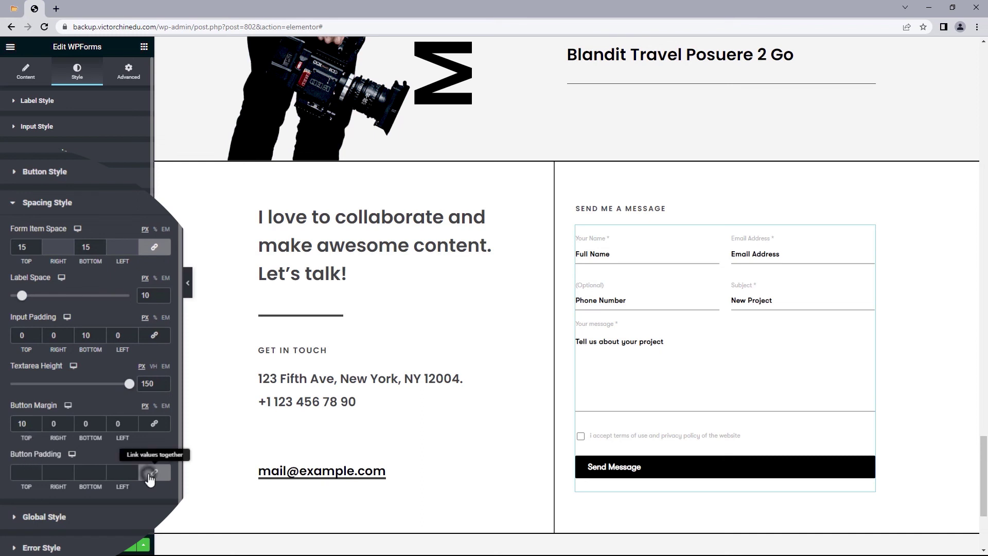
pyautogui.click(16, 472)
pyautogui.write('2')
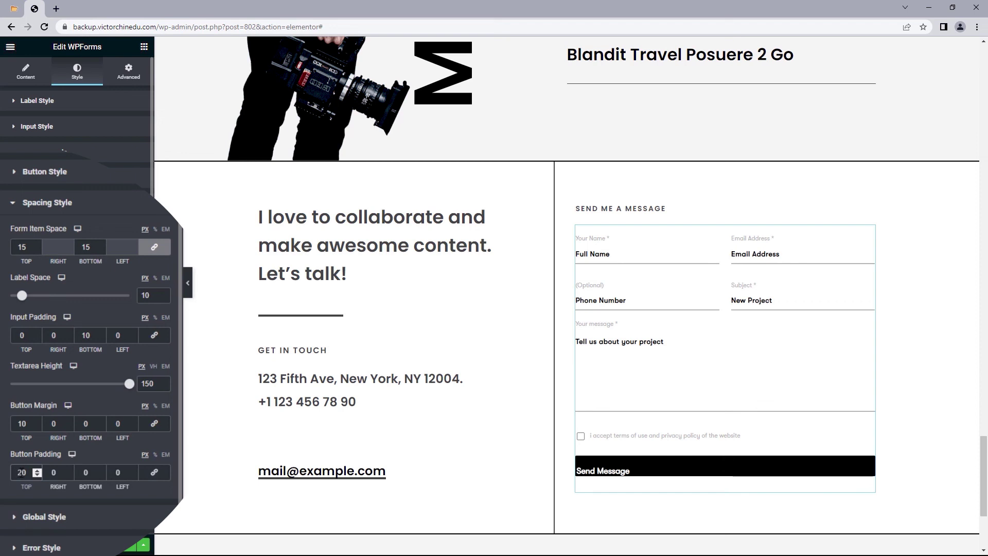
pyautogui.click(76, 472)
pyautogui.write('2')
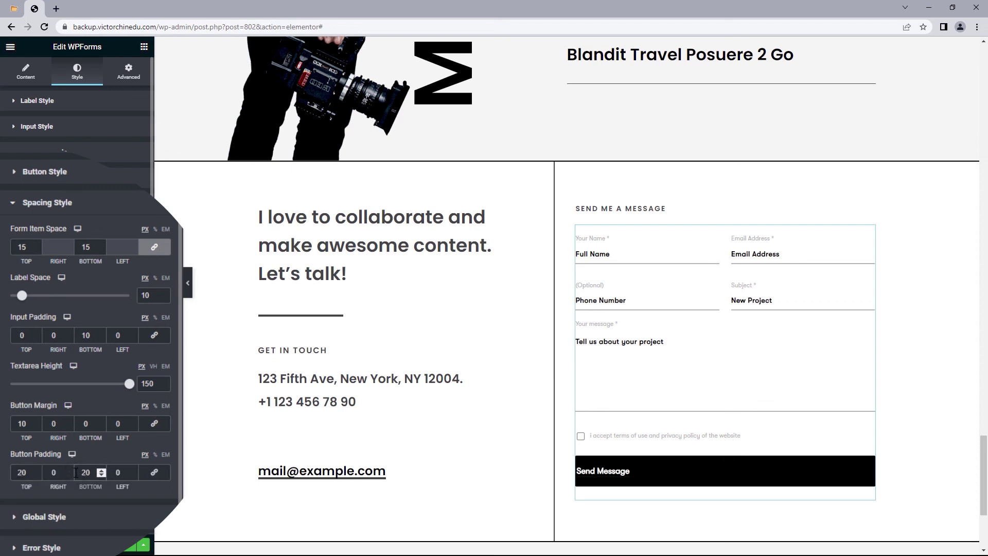
pyautogui.click(120, 473)
pyautogui.write('230')
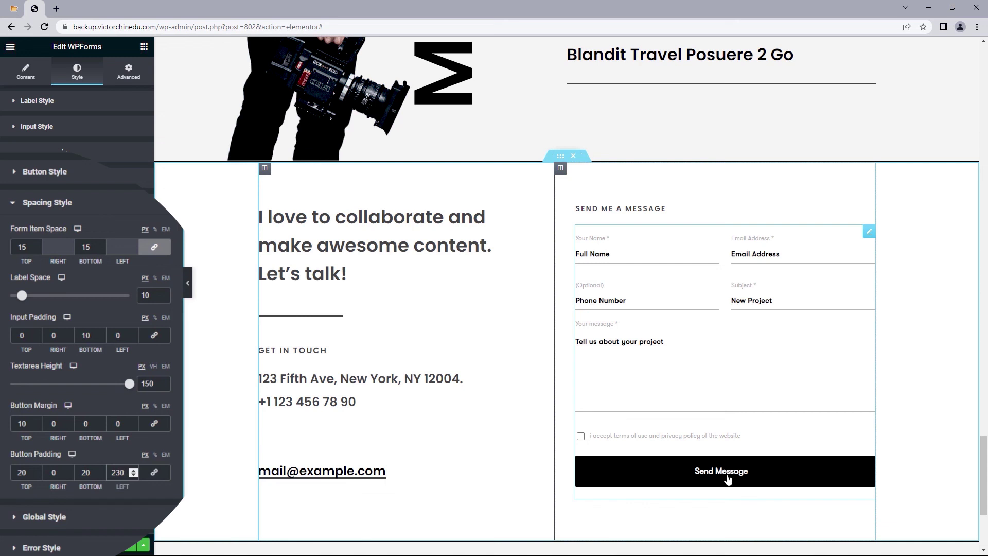
pyautogui.click(43, 173)
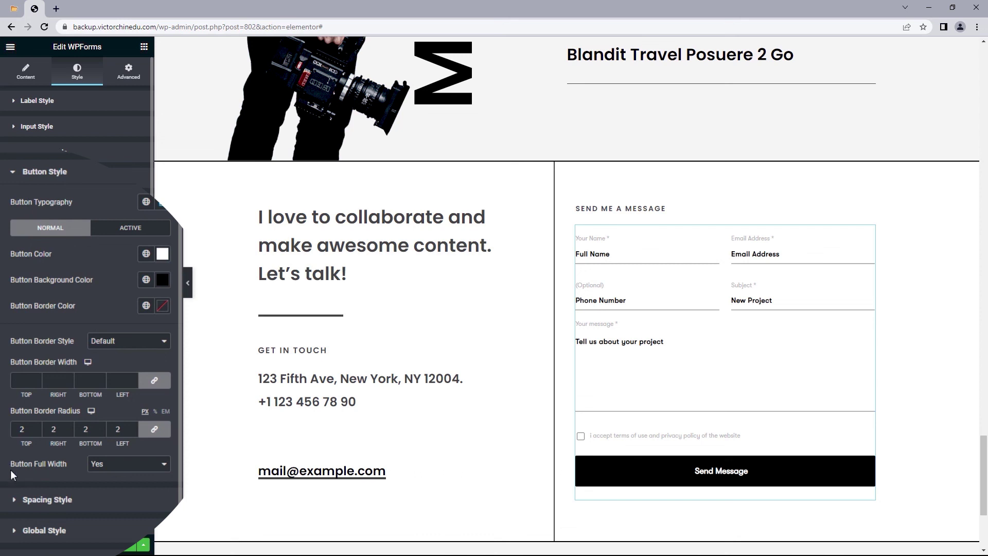
pyautogui.click(47, 500)
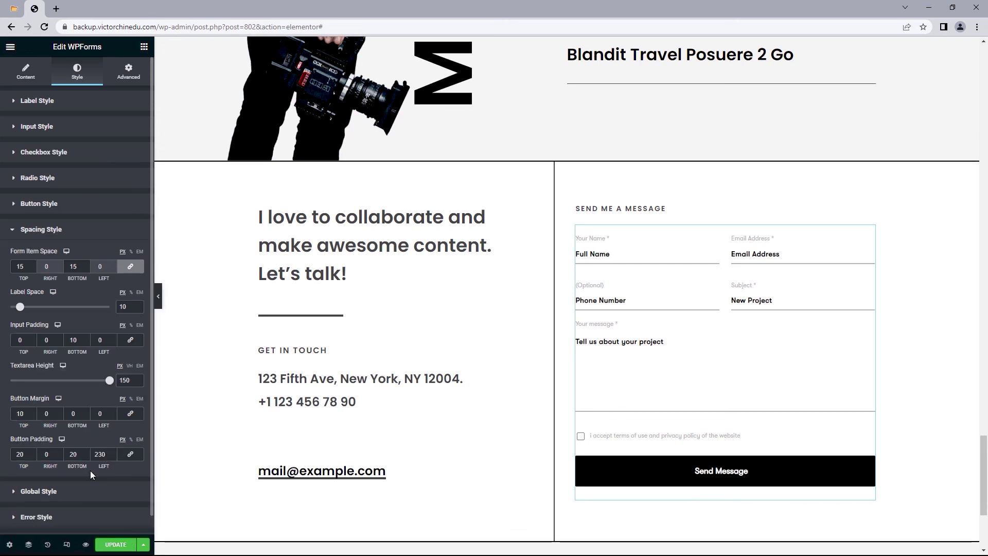
# Step: Try the center and right alignments in the form's global style and return the alignment to left
pyautogui.click(39, 491)
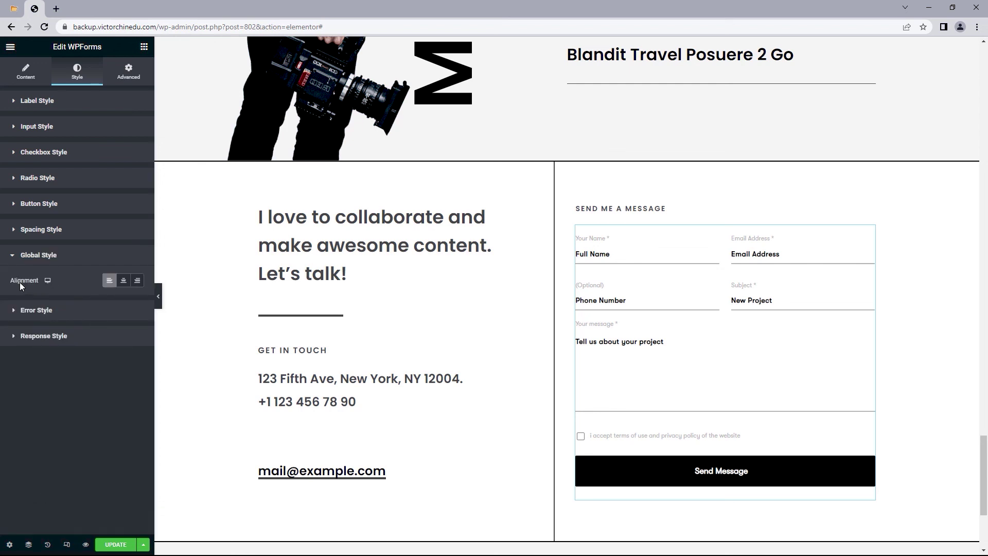
pyautogui.click(123, 282)
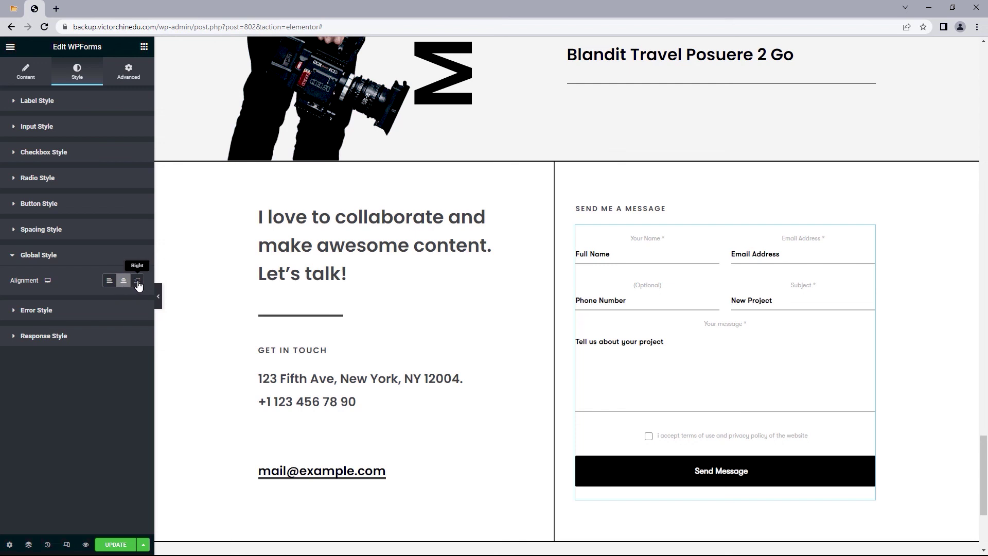
pyautogui.click(137, 281)
pyautogui.click(109, 281)
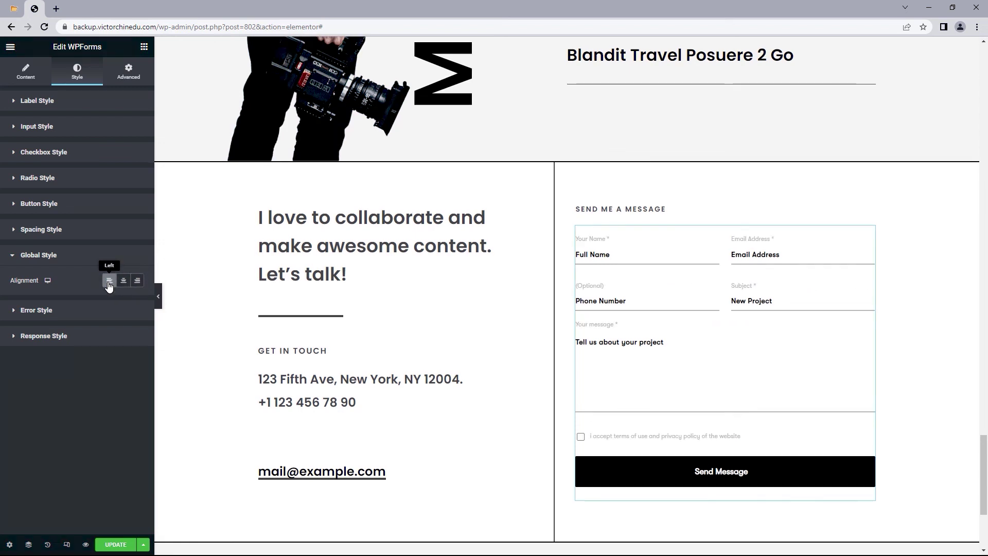
# Step: Check the form in the responsive laptop and tablet views, and set the unlinked tablet button padding to 250 px on its left side
pyautogui.click(67, 544)
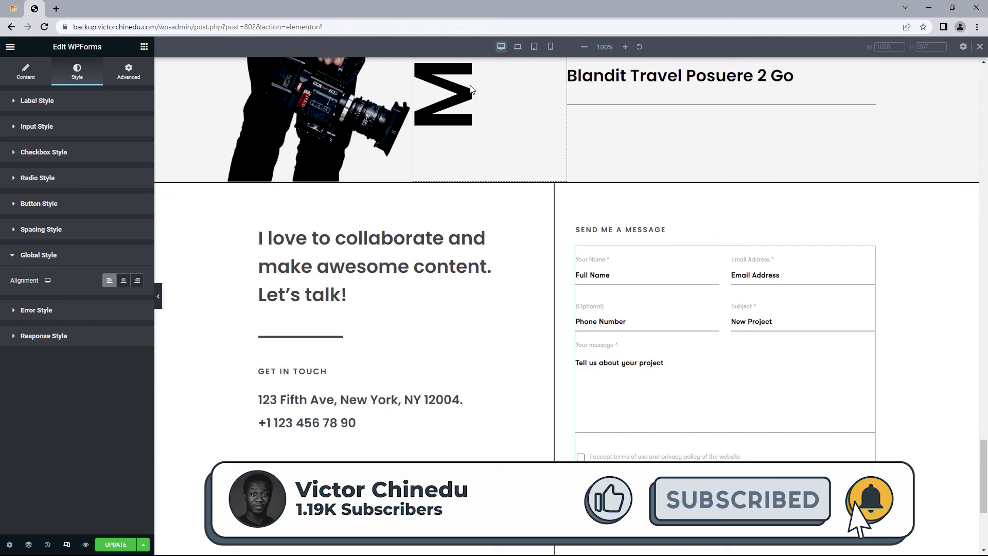
pyautogui.click(518, 47)
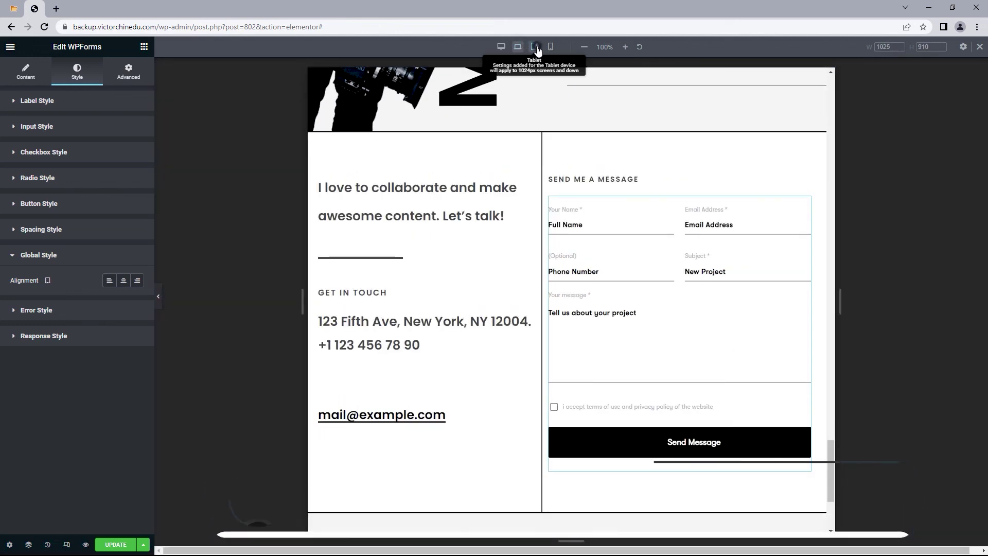
pyautogui.click(536, 49)
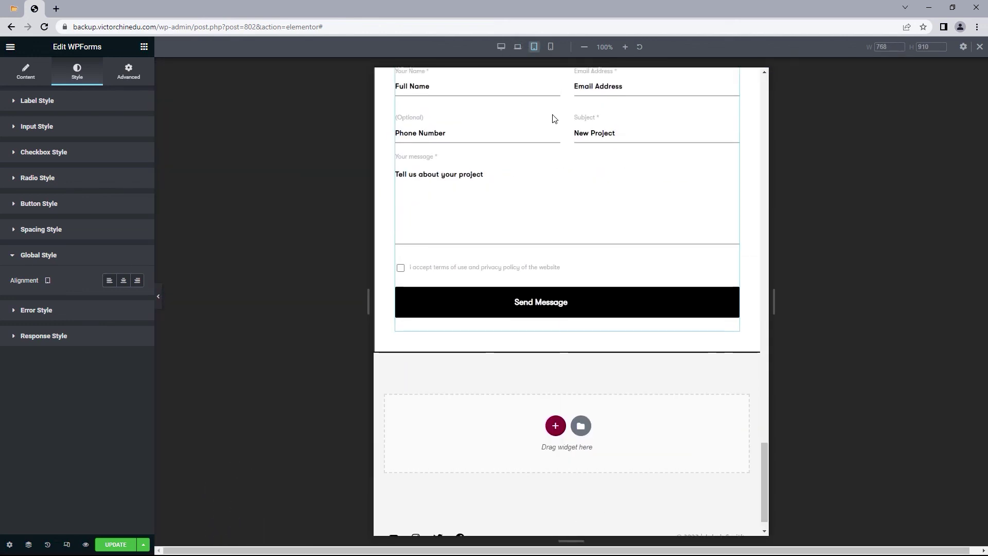
pyautogui.scroll(5, 592, 206)
pyautogui.scroll(-2, 597, 211)
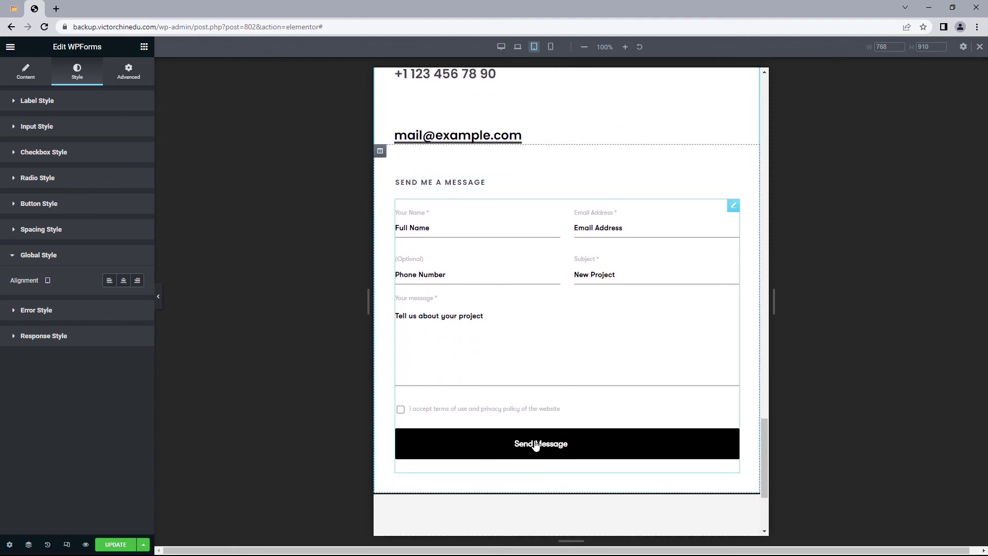
pyautogui.click(93, 234)
pyautogui.click(129, 455)
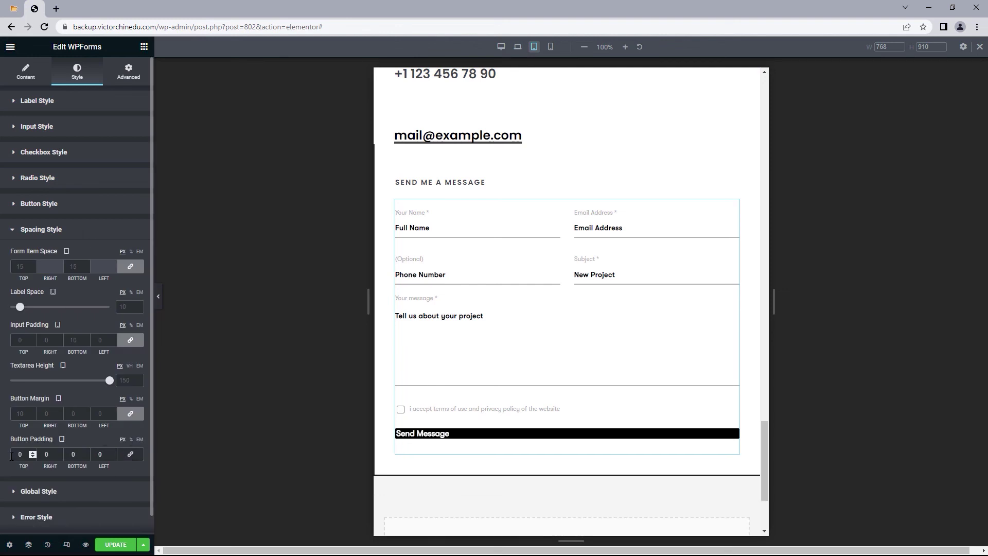
pyautogui.click(100, 453)
pyautogui.write('250')
pyautogui.moveTo(112, 452); pyautogui.dragTo(112, 452)
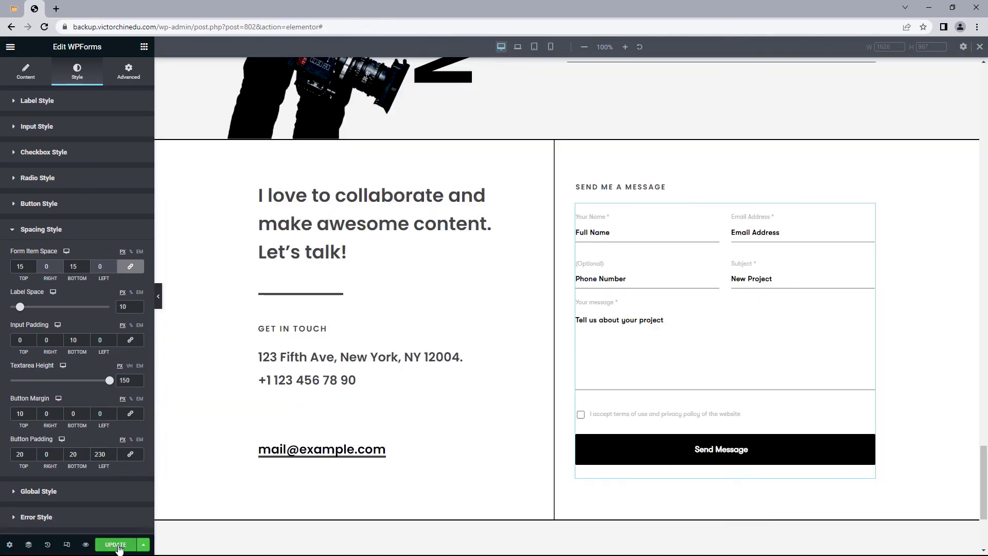